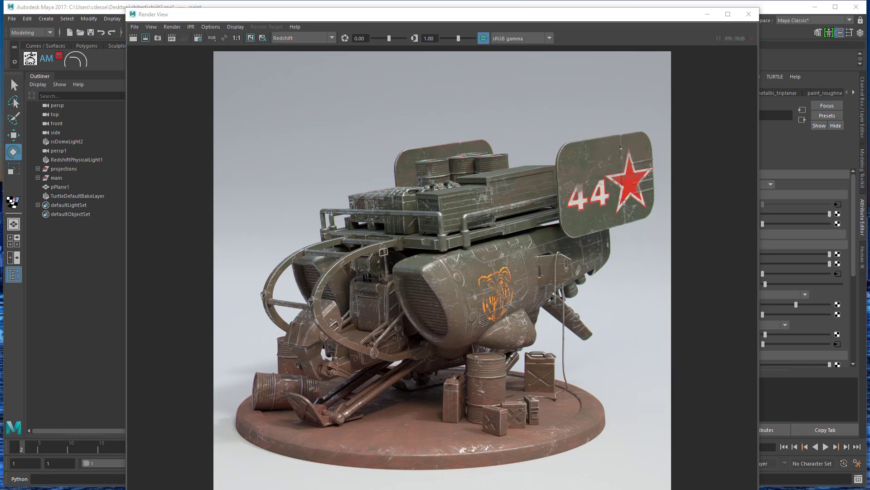
Bring the Render View forward, enlarge it and move it aside to inspect the finished '44' mech render
{"action": "left_click", "coordinate": [147, 480]}
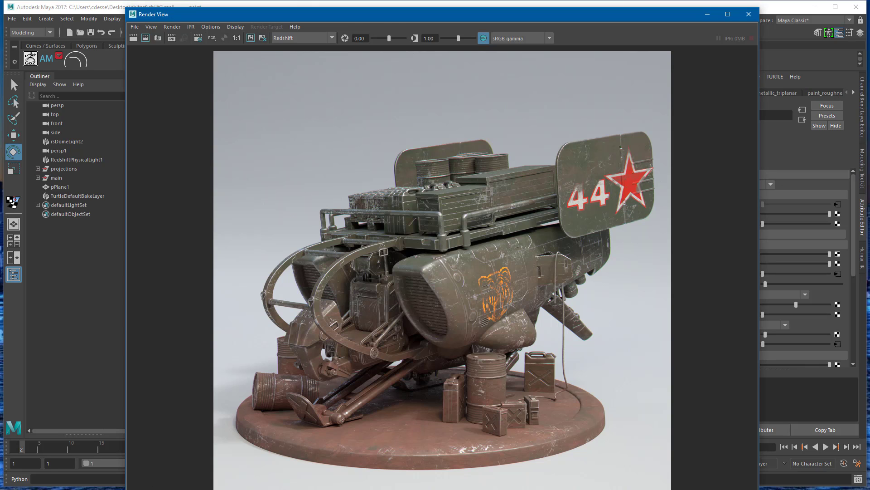
{"action": "left_click_drag", "start_coordinate": [127, 488], "coordinate": [137, 466]}
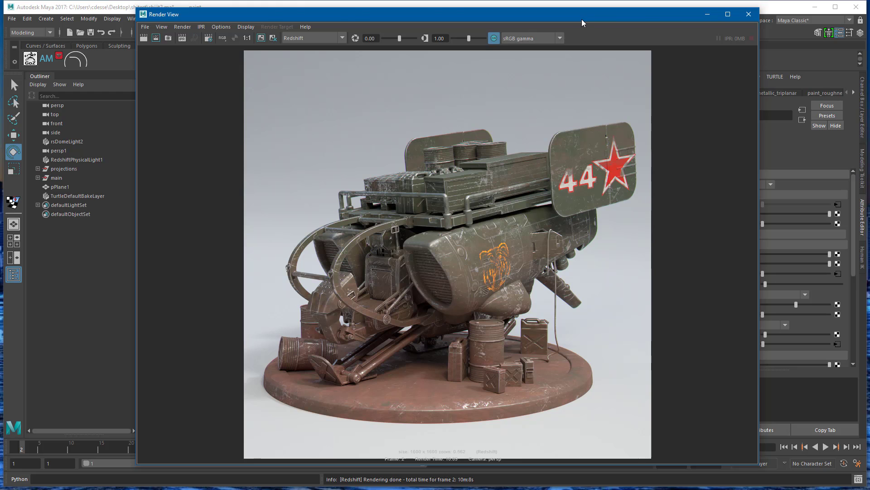
{"action": "left_click_drag", "start_coordinate": [581, 19], "coordinate": [547, 33]}
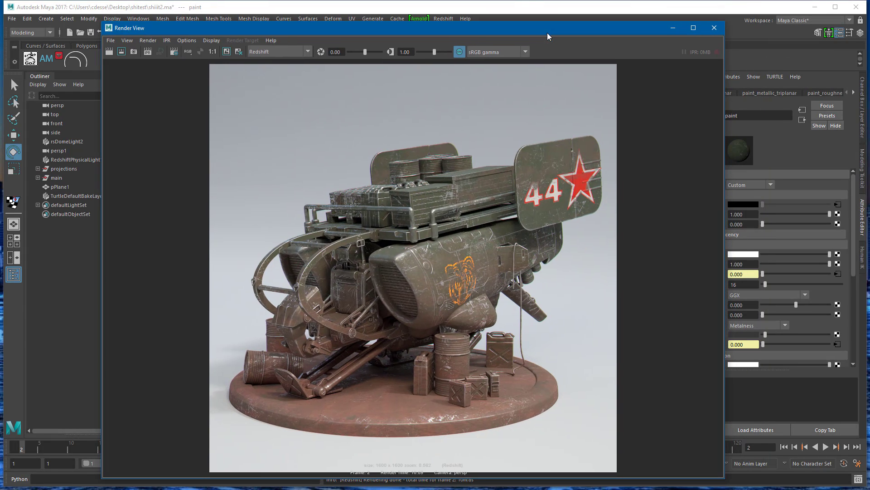
Close the Render View and bring up the 'Redshift 2 Maya - Tutorial #6' video
{"action": "left_click", "coordinate": [712, 27]}
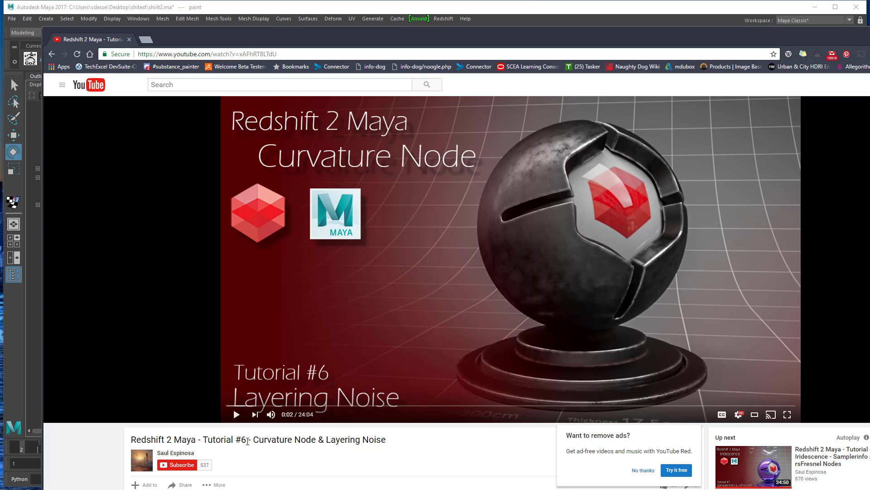
{"action": "double_click", "coordinate": [248, 440]}
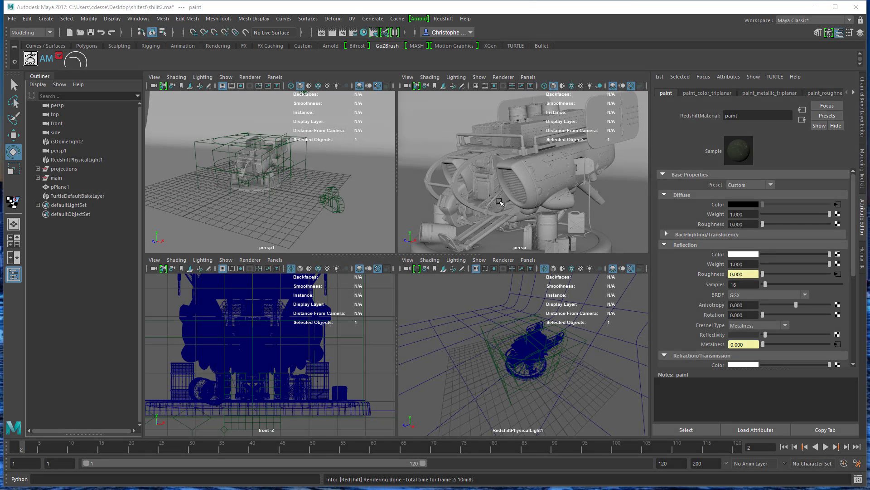
Isolate the green hull mesh polySurface153 in persp1 and zoom in close on it
{"action": "left_click", "coordinate": [564, 185], "text": "alt"}
{"action": "left_click_drag", "start_coordinate": [565, 185], "coordinate": [526, 187], "text": "alt"}
{"action": "left_click", "coordinate": [521, 188]}
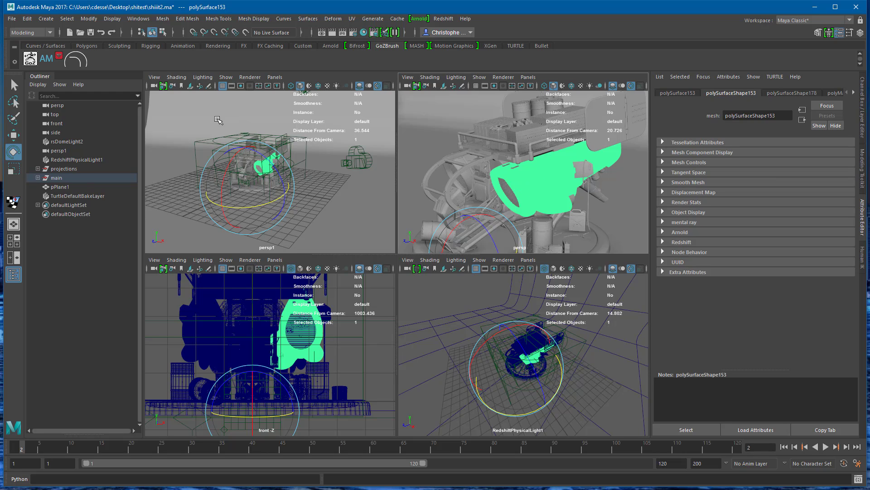
{"action": "left_click", "coordinate": [272, 156]}
{"action": "key", "text": "ctrl+1"}
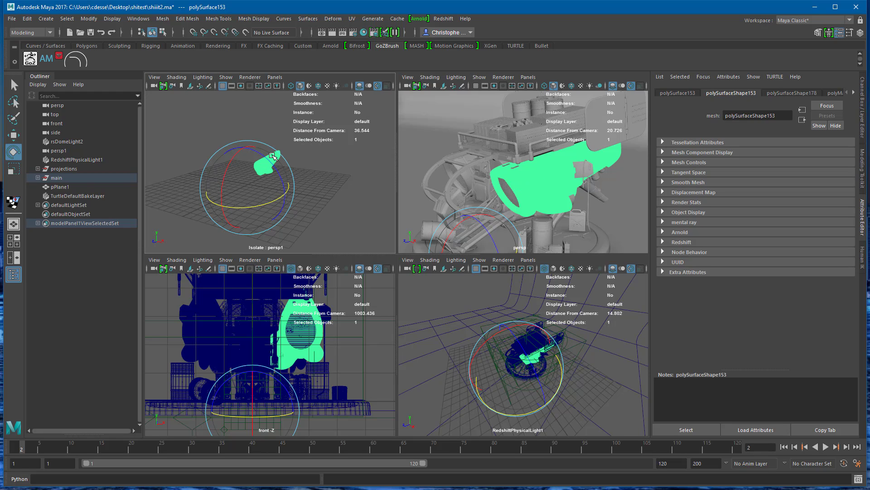
{"action": "right_click_drag", "start_coordinate": [272, 156], "coordinate": [344, 212], "text": "alt"}
{"action": "key", "text": "q"}
{"action": "left_click", "coordinate": [347, 208]}
{"action": "left_click", "coordinate": [292, 183]}
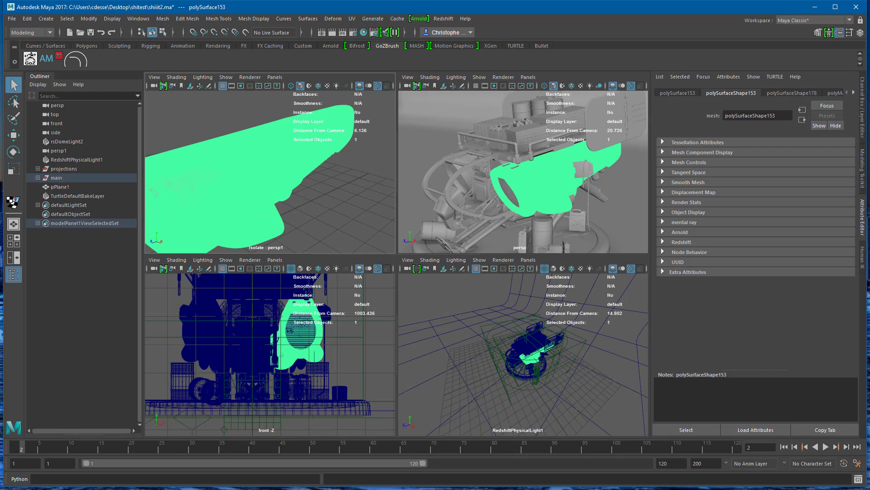
Open the UV Editor to show the hull has no UV layout, then close it
{"action": "left_click", "coordinate": [147, 21]}
{"action": "mouse_move", "coordinate": [159, 105]}
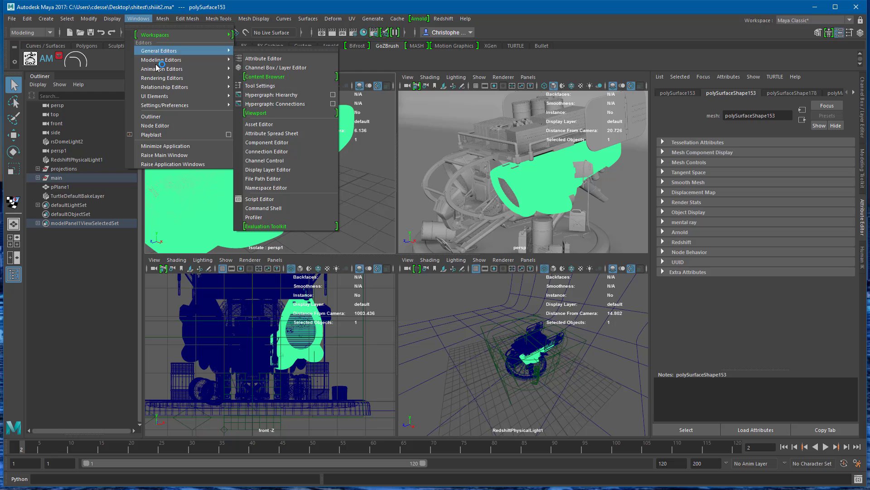
{"action": "mouse_move", "coordinate": [165, 60]}
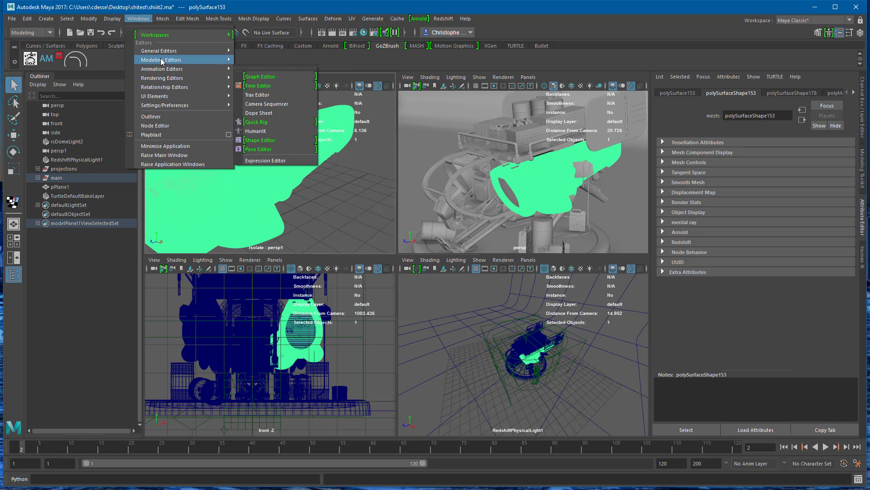
{"action": "left_click", "coordinate": [256, 86]}
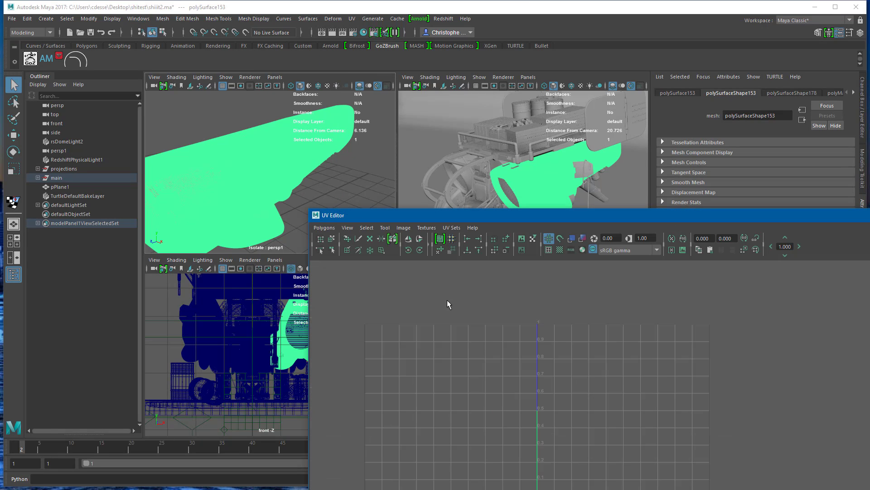
{"action": "key", "text": "alt+F4"}
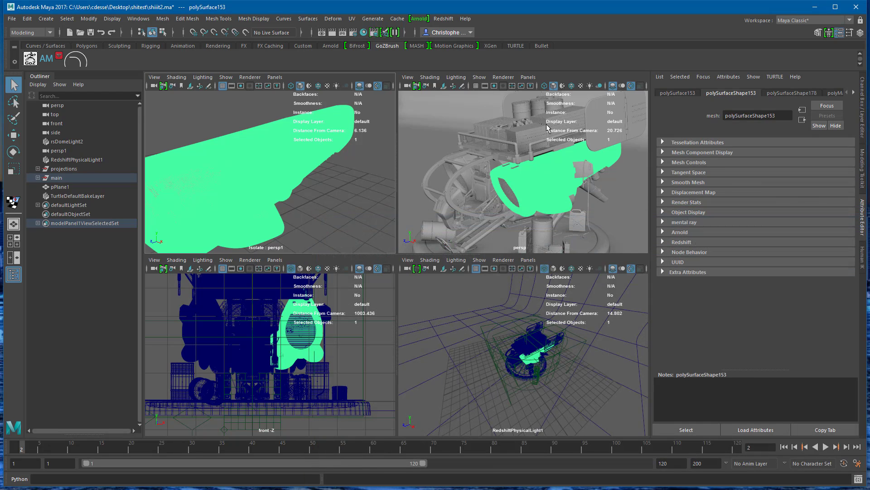
Review the persp camera's bokeh and photographic exposure settings, then select backdrop plane pPlane1
{"action": "left_click", "coordinate": [462, 121]}
{"action": "middle_click_drag", "start_coordinate": [61, 108], "coordinate": [61, 106]}
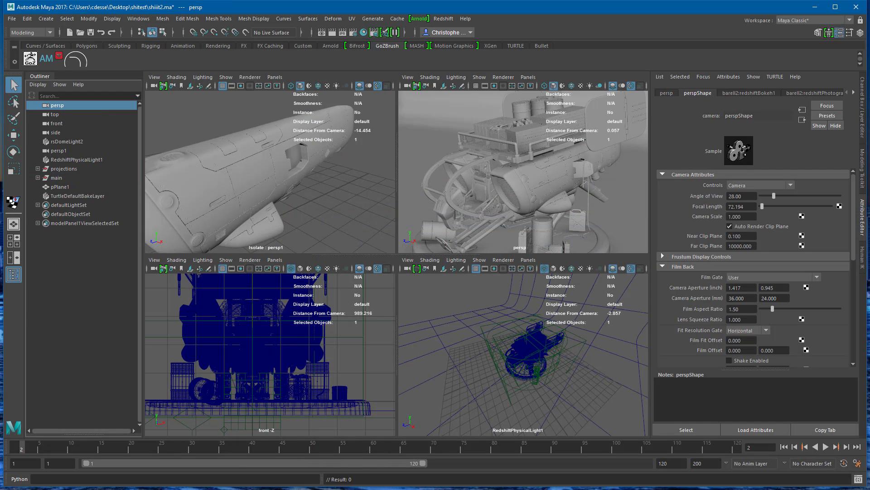
{"action": "left_click", "coordinate": [766, 93]}
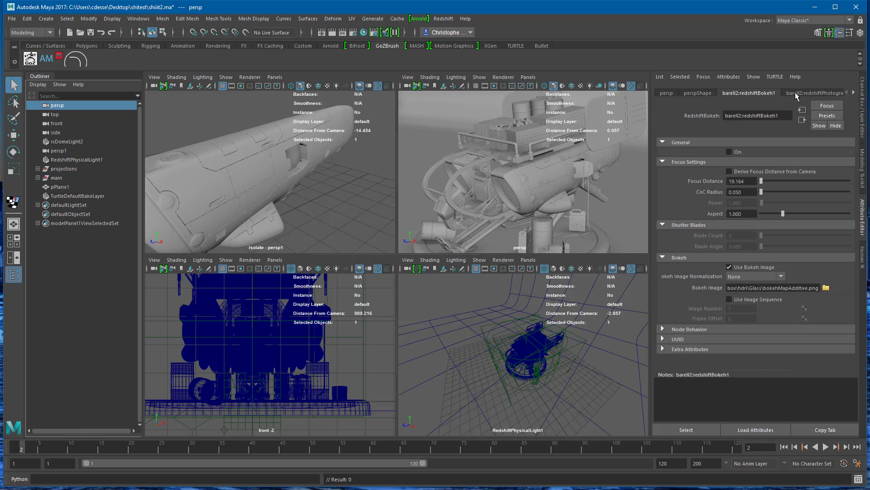
{"action": "left_click", "coordinate": [798, 94]}
{"action": "left_click", "coordinate": [413, 124]}
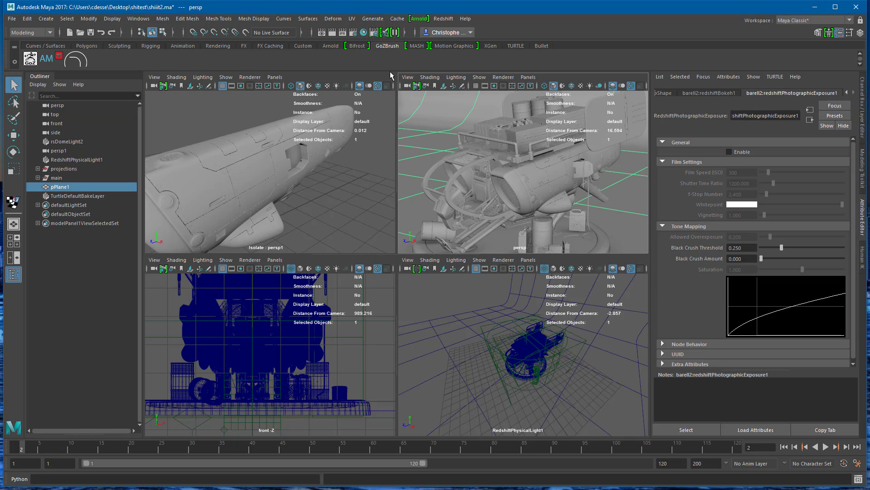
Set the render resolution width to 800 (800 × 800) and reopen the Render View
{"action": "left_click", "coordinate": [357, 34]}
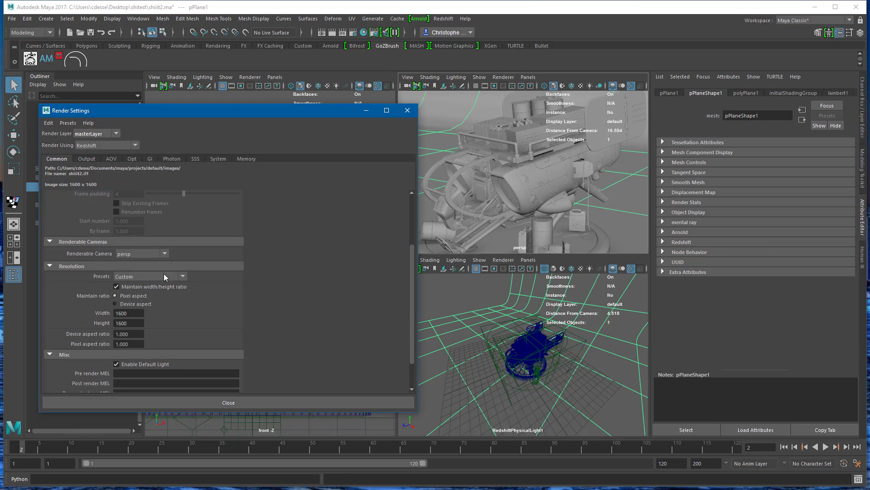
{"action": "double_click", "coordinate": [125, 313]}
{"action": "type", "text": "89"}
{"action": "type", "text": "00"}
{"action": "key", "text": "Return"}
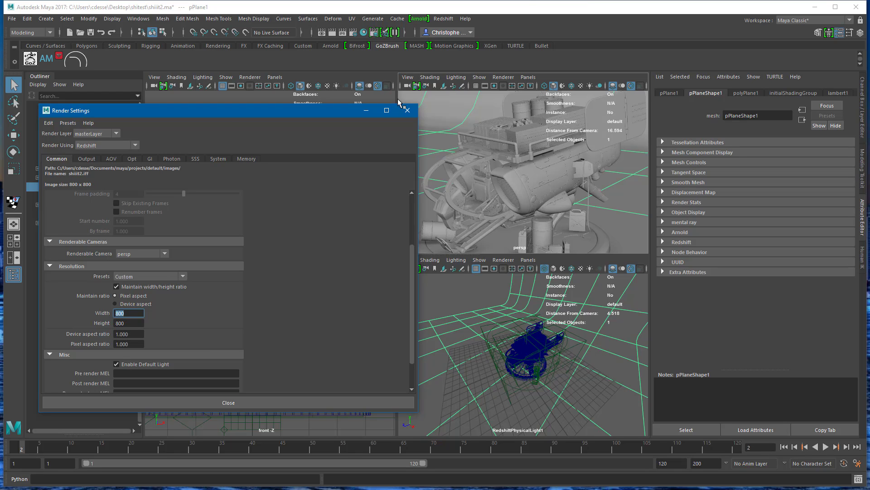
{"action": "left_click", "coordinate": [408, 109]}
{"action": "left_click", "coordinate": [343, 32]}
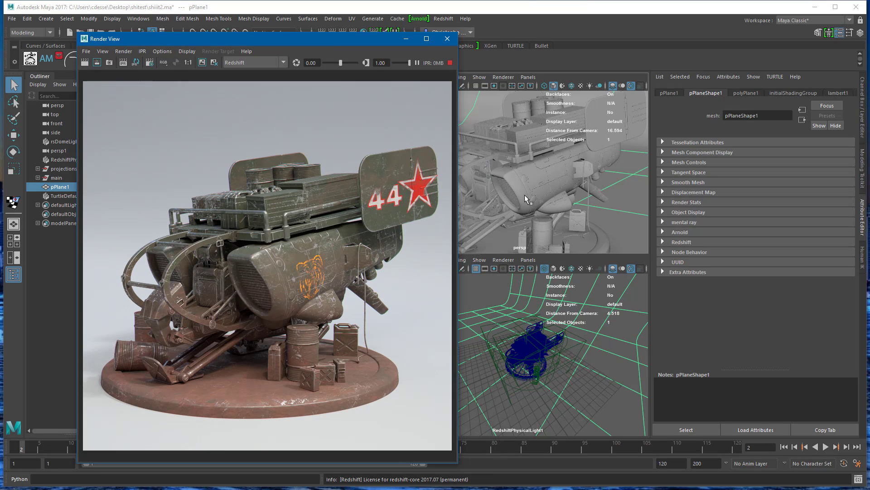
Mark the full image as render region, start Redshift IPR, and orbit persp to a lower side angle
{"action": "left_click_drag", "start_coordinate": [81, 75], "coordinate": [452, 465]}
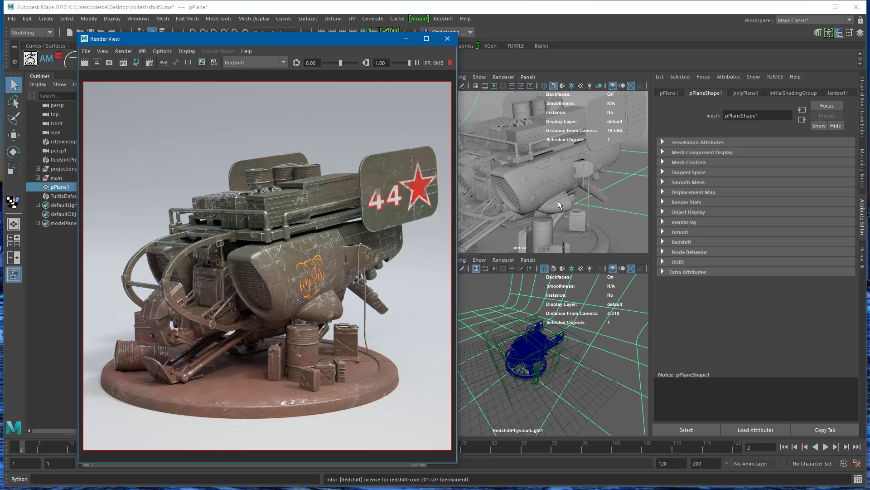
{"action": "left_click_drag", "start_coordinate": [565, 202], "coordinate": [544, 194], "text": "alt"}
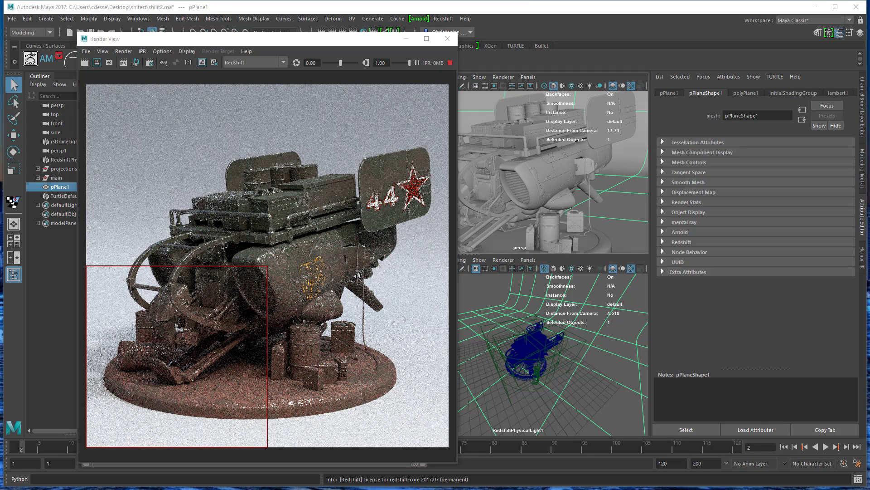
{"action": "left_click", "coordinate": [104, 108]}
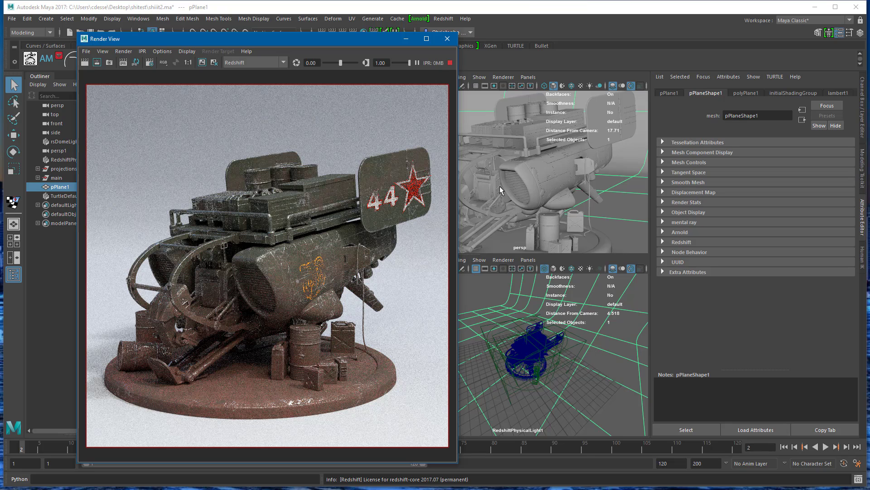
{"action": "left_click_drag", "start_coordinate": [515, 191], "coordinate": [558, 166], "text": "alt"}
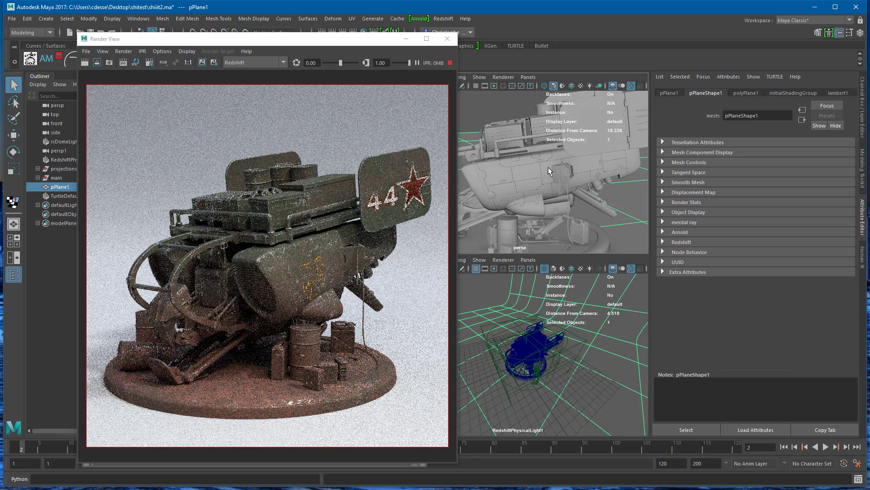
{"action": "middle_click_drag", "start_coordinate": [558, 164], "coordinate": [548, 177], "text": "alt"}
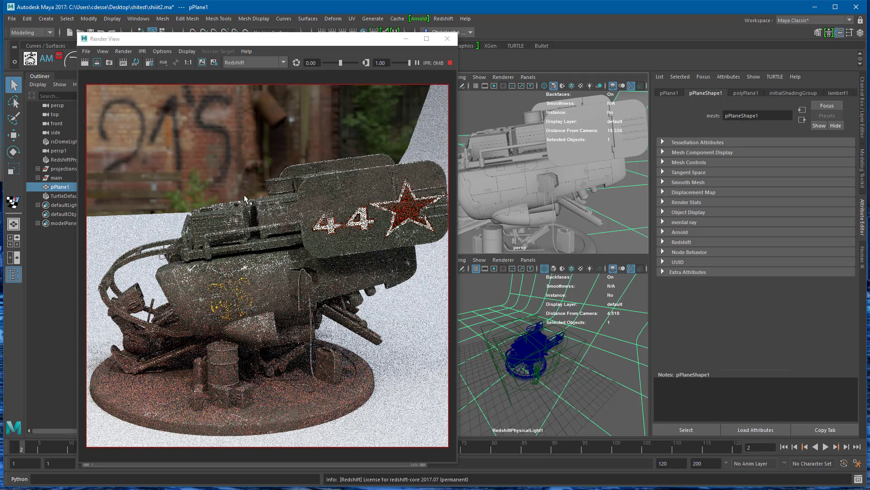
{"action": "mouse_move", "coordinate": [546, 191]}
{"action": "left_mouse_down", "text": "alt"}
{"action": "mouse_move", "coordinate": [563, 173]}
{"action": "mouse_move", "coordinate": [551, 185]}
{"action": "left_mouse_up", "text": "alt"}
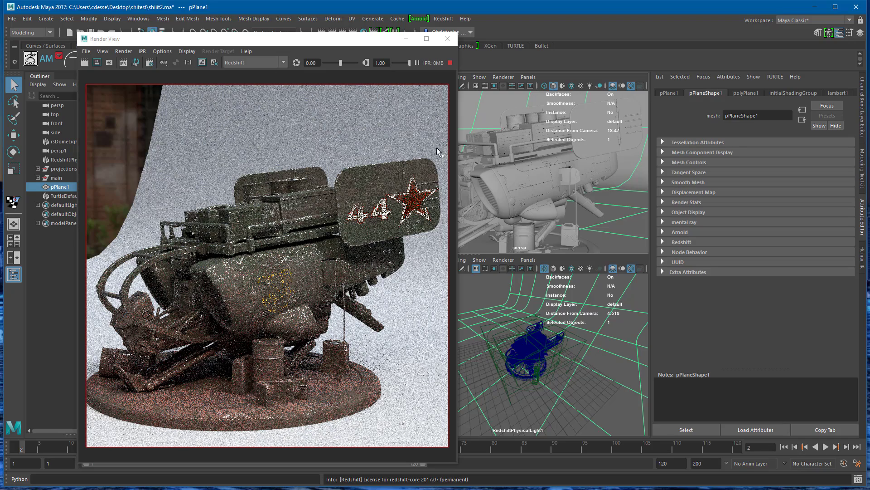
Parent the projections group under the main group
{"action": "left_click_drag", "start_coordinate": [307, 42], "coordinate": [375, 48]}
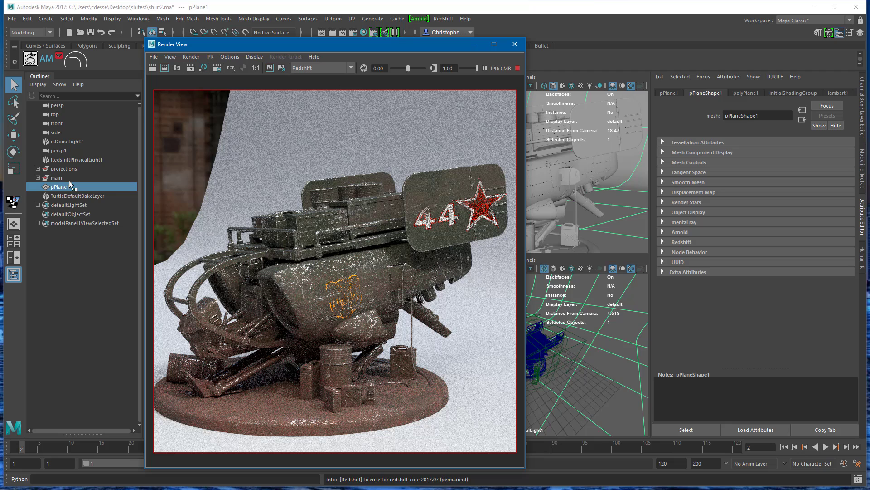
{"action": "left_click", "coordinate": [63, 169]}
{"action": "left_click_drag", "start_coordinate": [63, 172], "coordinate": [61, 180]}
{"action": "left_click", "coordinate": [58, 169]}
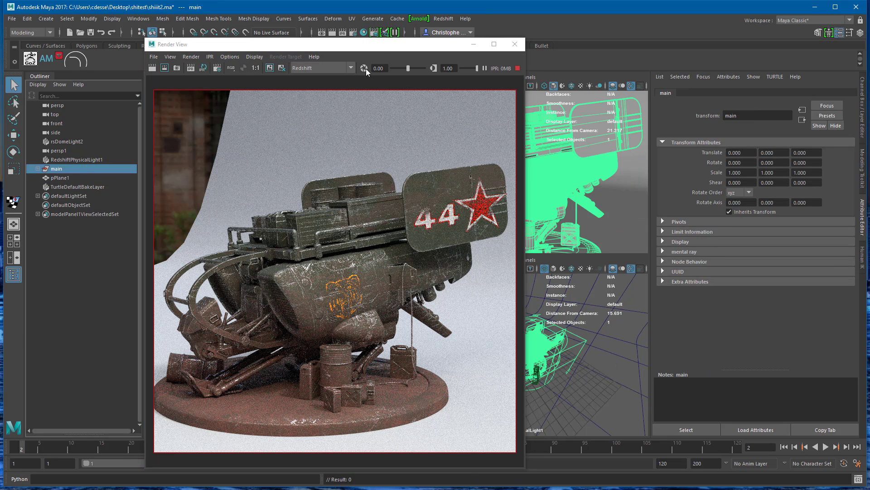
Test-rotate the main group in the IPR preview, then undo the rotation
{"action": "left_click_drag", "start_coordinate": [376, 46], "coordinate": [277, 49]}
{"action": "key", "text": "e"}
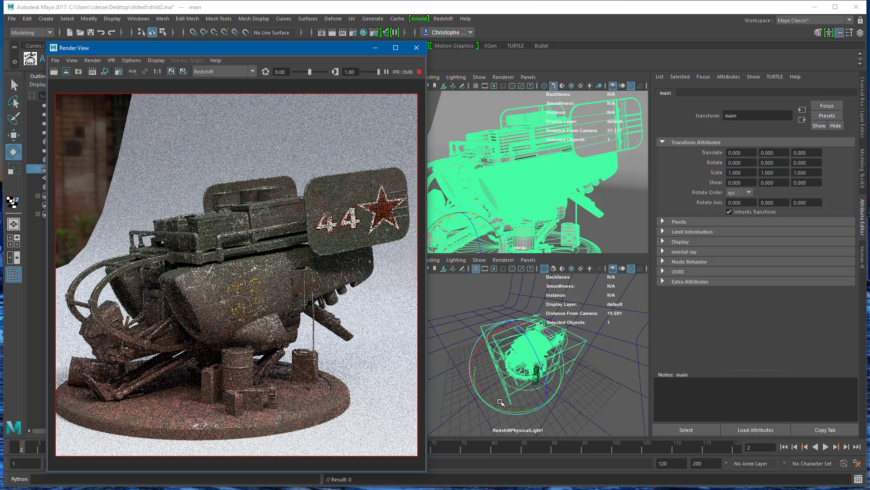
{"action": "left_click_drag", "start_coordinate": [499, 407], "coordinate": [499, 386]}
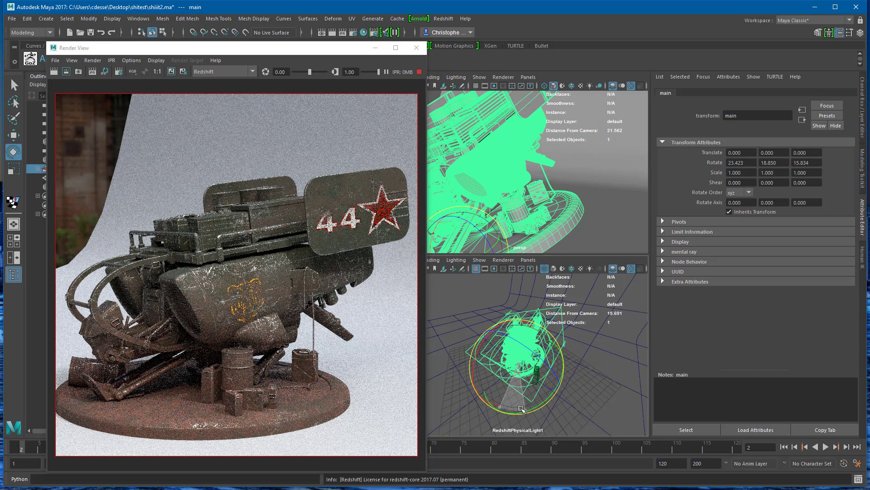
{"action": "left_click", "coordinate": [360, 182]}
{"action": "key", "text": "ctrl+z"}
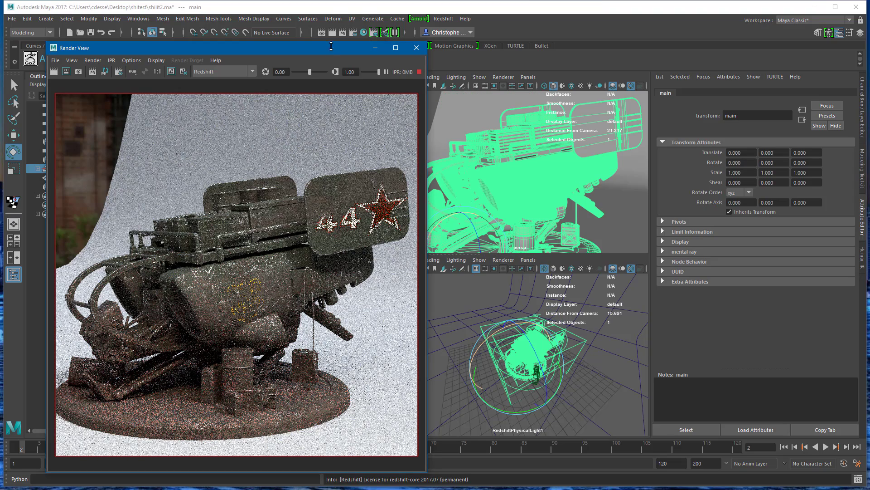
{"action": "left_click_drag", "start_coordinate": [311, 54], "coordinate": [273, 51]}
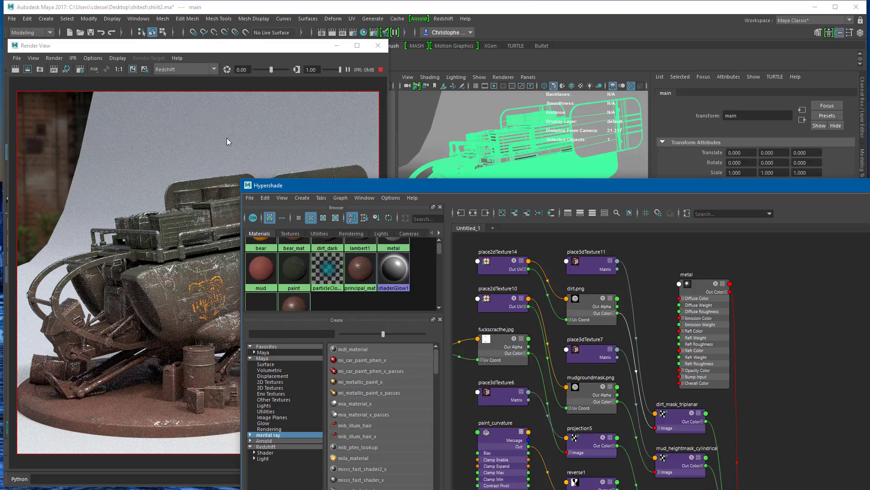
Select the paint material in Hypershade and display its full input and output network
{"action": "left_click_drag", "start_coordinate": [281, 187], "coordinate": [191, 93]}
{"action": "scroll", "coordinate": [239, 200], "scroll_direction": "up", "scroll_amount": 2}
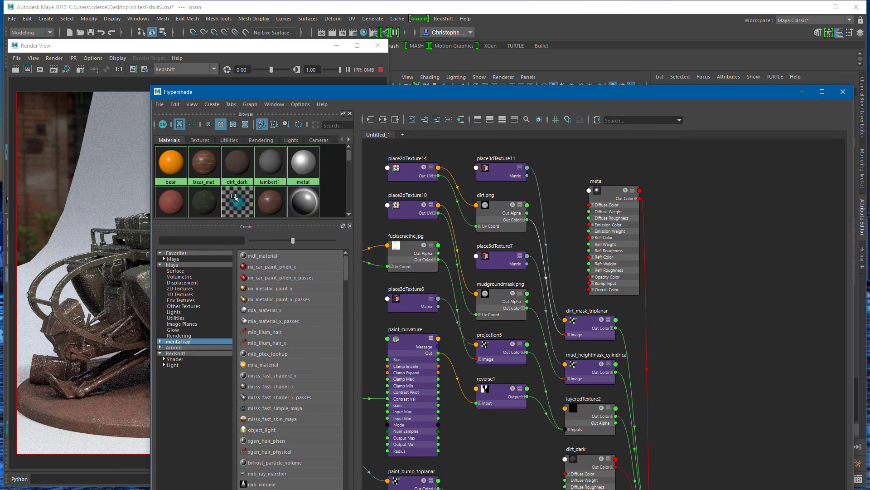
{"action": "left_click", "coordinate": [204, 200]}
{"action": "scroll", "coordinate": [226, 193], "scroll_direction": "down", "scroll_amount": 1}
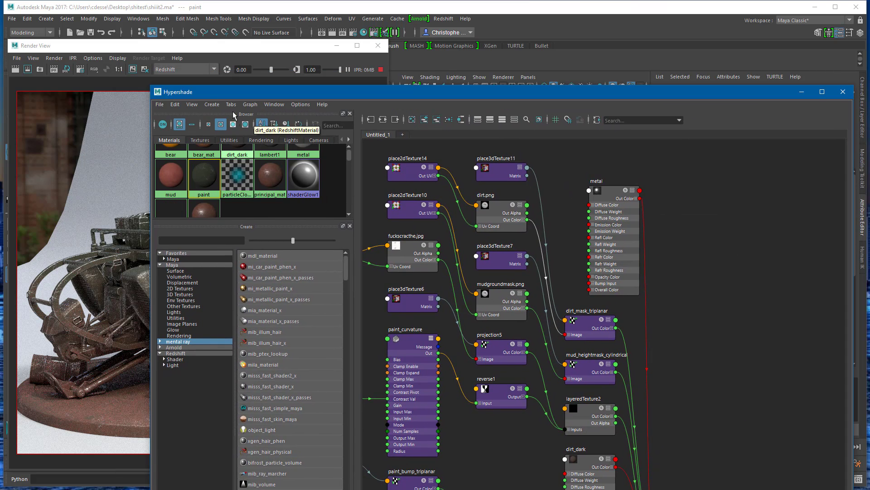
{"action": "left_click", "coordinate": [383, 119]}
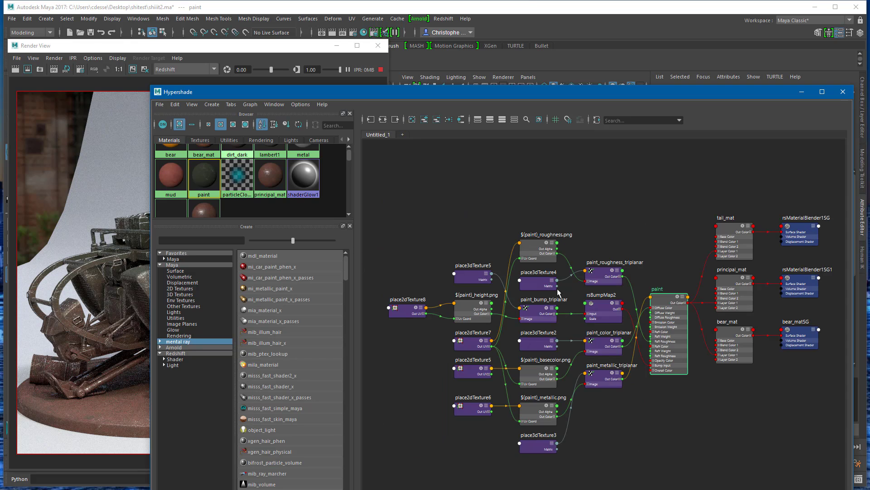
{"action": "scroll", "coordinate": [587, 292], "scroll_direction": "up", "scroll_amount": 2}
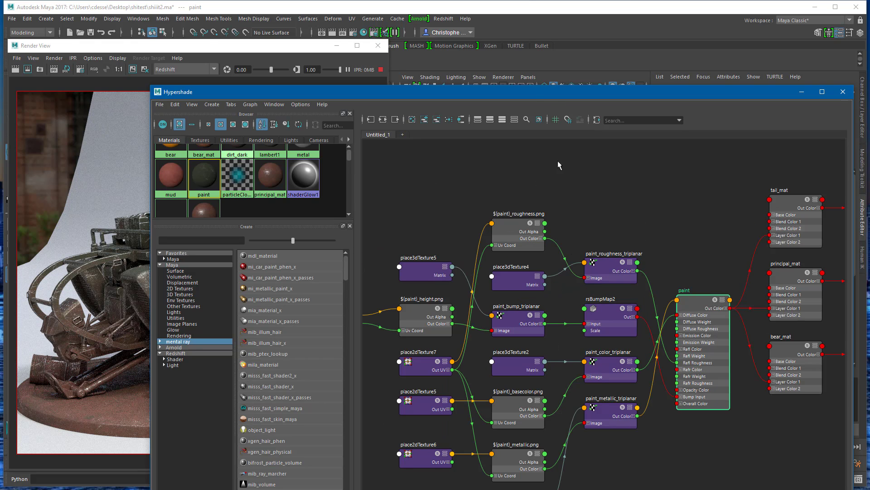
Inspect the roughness, base colour and metallic textures, their triplanar nodes and rsBumpMap2
{"action": "left_click", "coordinate": [512, 222]}
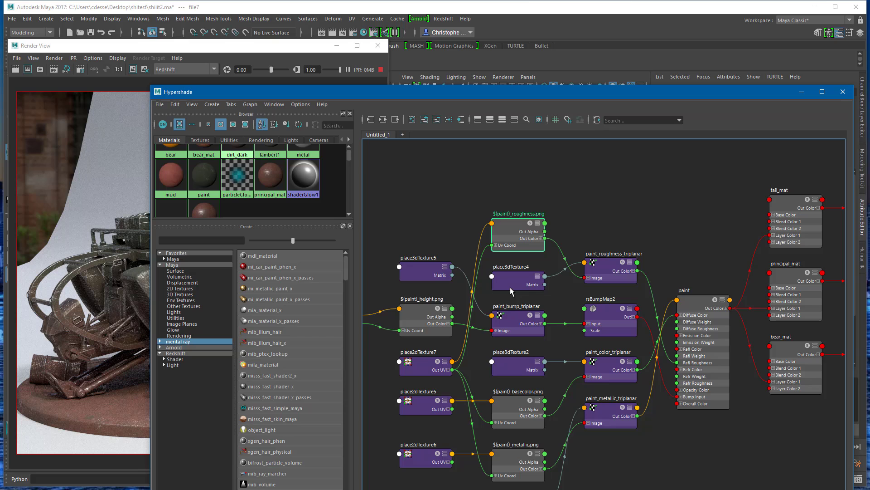
{"action": "left_click", "coordinate": [513, 411]}
{"action": "left_click", "coordinate": [516, 455]}
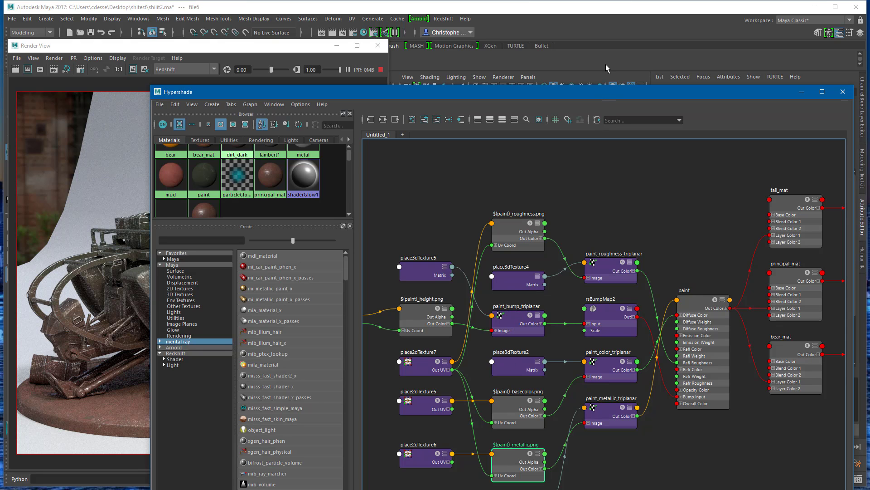
{"action": "left_click_drag", "start_coordinate": [598, 96], "coordinate": [463, 12]}
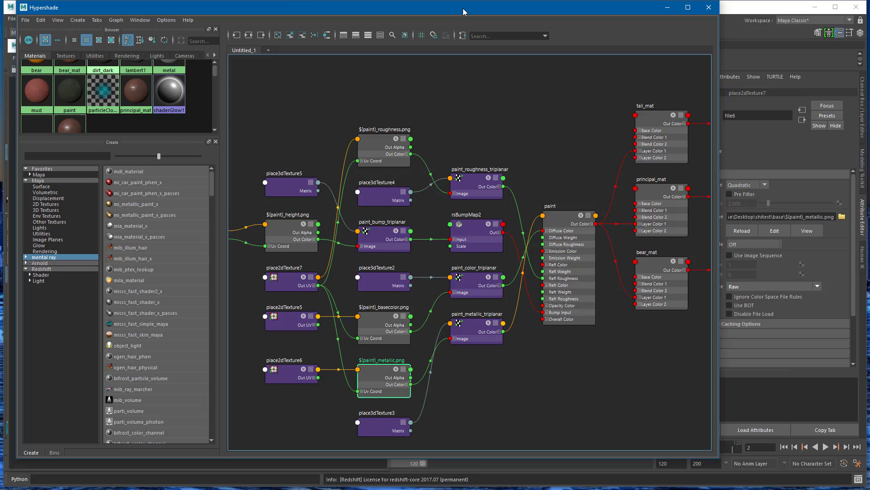
{"action": "left_click", "coordinate": [476, 183]}
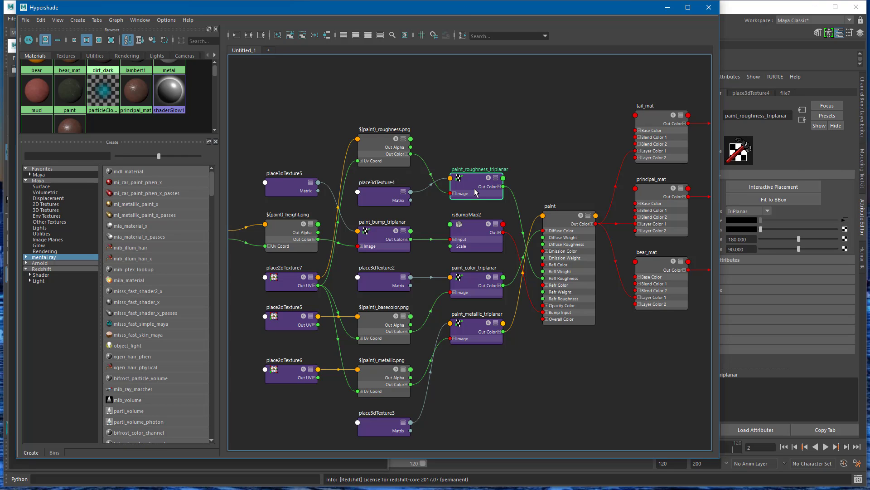
{"action": "left_click", "coordinate": [472, 233]}
{"action": "left_click", "coordinate": [472, 281]}
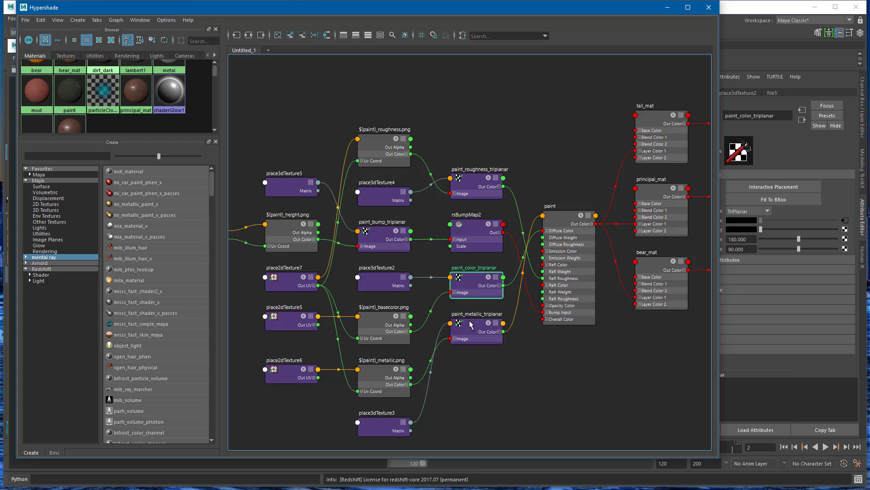
{"action": "left_click", "coordinate": [471, 324]}
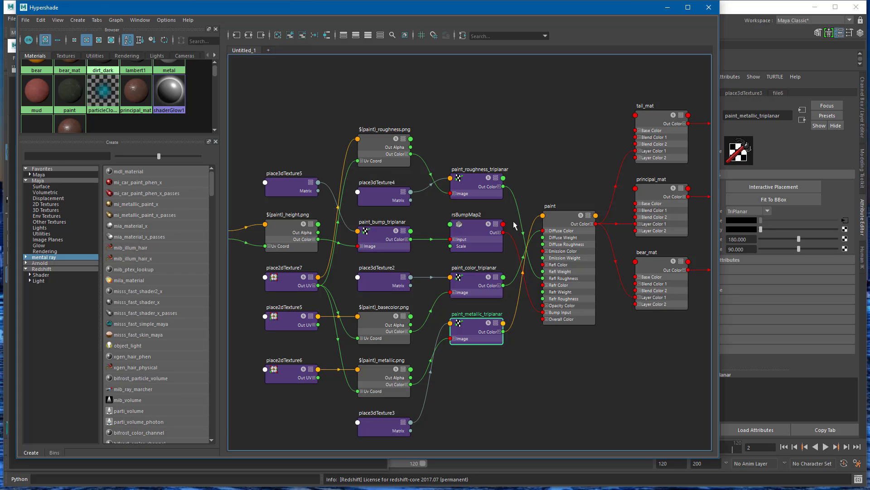
Add an empty 2D file texture node (file18) to the graph
{"action": "left_click", "coordinate": [45, 204]}
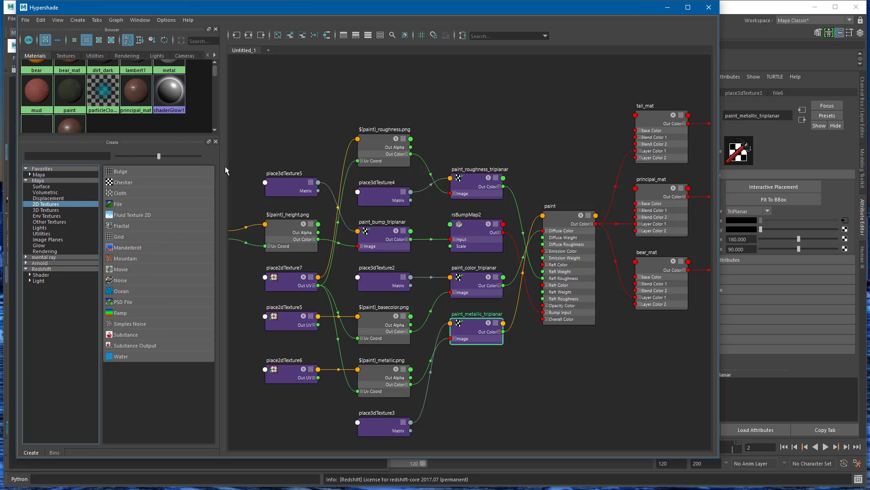
{"action": "left_click", "coordinate": [127, 202]}
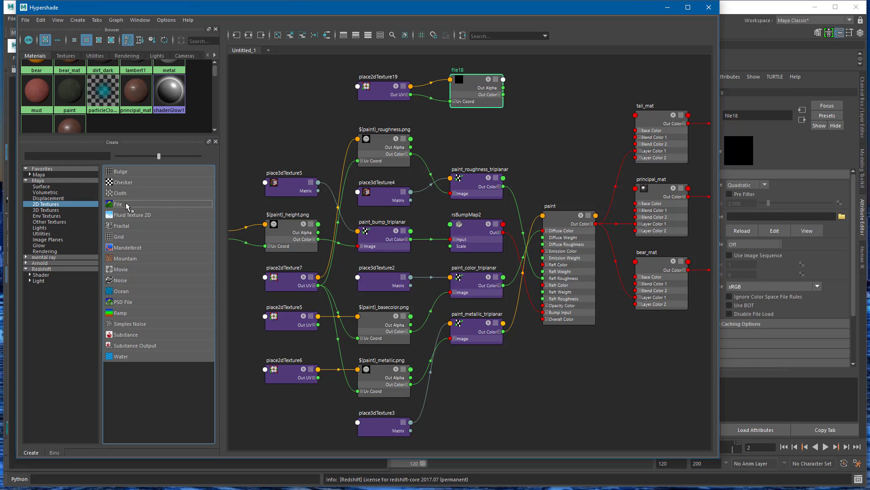
{"action": "left_click", "coordinate": [505, 397]}
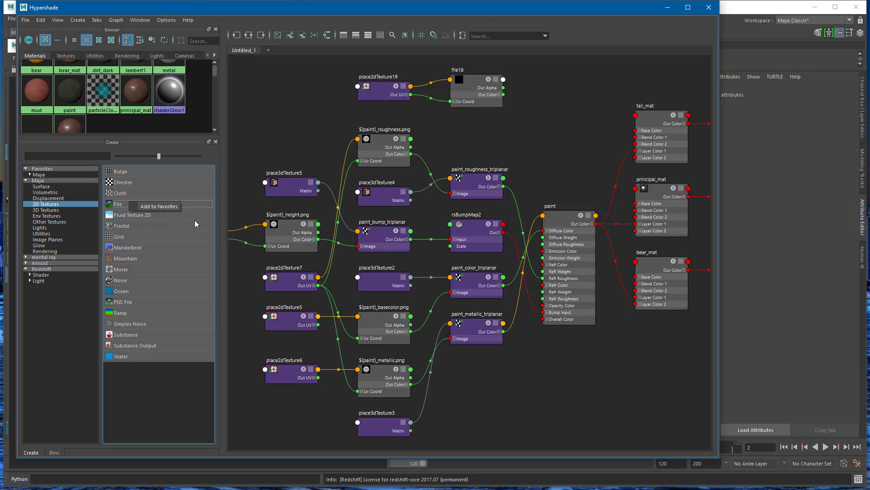
Open paint_color_triplanar driving paint's diffuse colour, then move the paint node up and right
{"action": "left_click", "coordinate": [567, 223]}
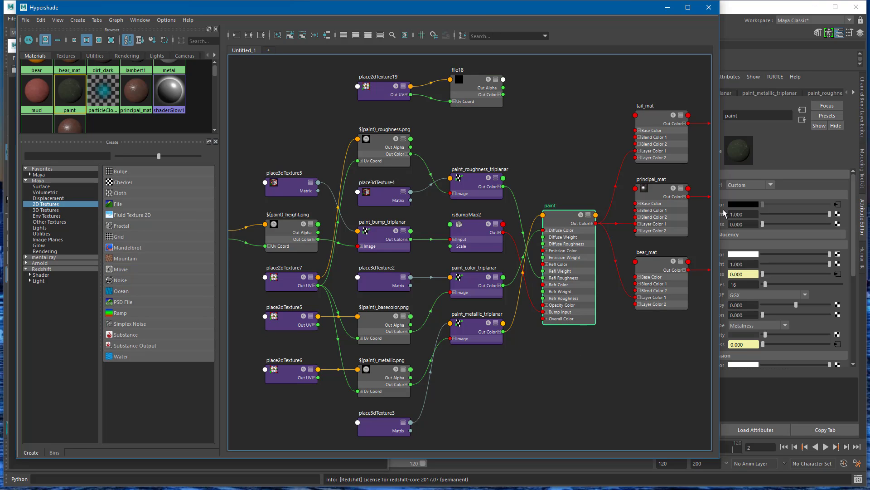
{"action": "left_click", "coordinate": [838, 201]}
{"action": "left_click", "coordinate": [838, 204]}
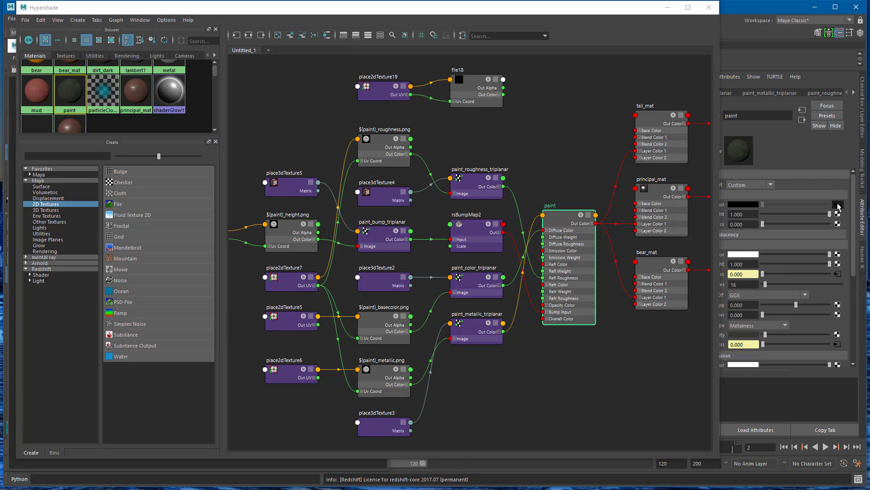
{"action": "mouse_move", "coordinate": [546, 243]}
{"action": "left_mouse_down"}
{"action": "mouse_move", "coordinate": [573, 218]}
{"action": "mouse_move", "coordinate": [577, 229]}
{"action": "left_mouse_up"}
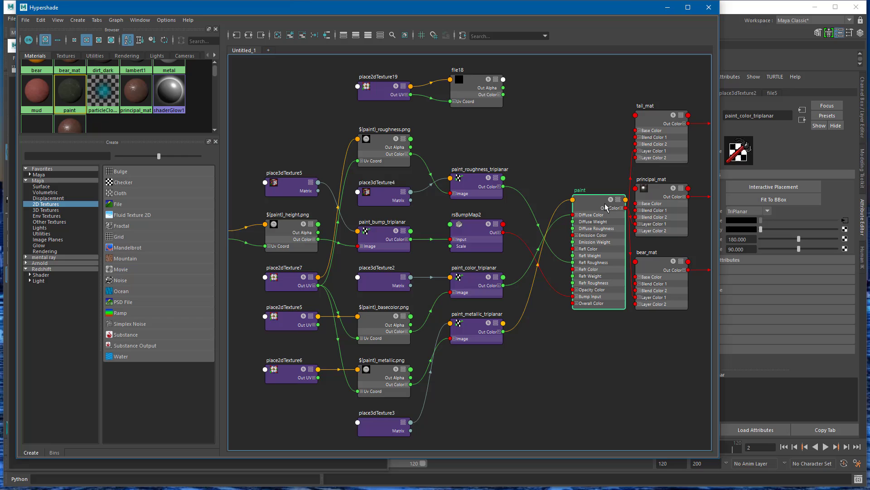
{"action": "left_click", "coordinate": [621, 296]}
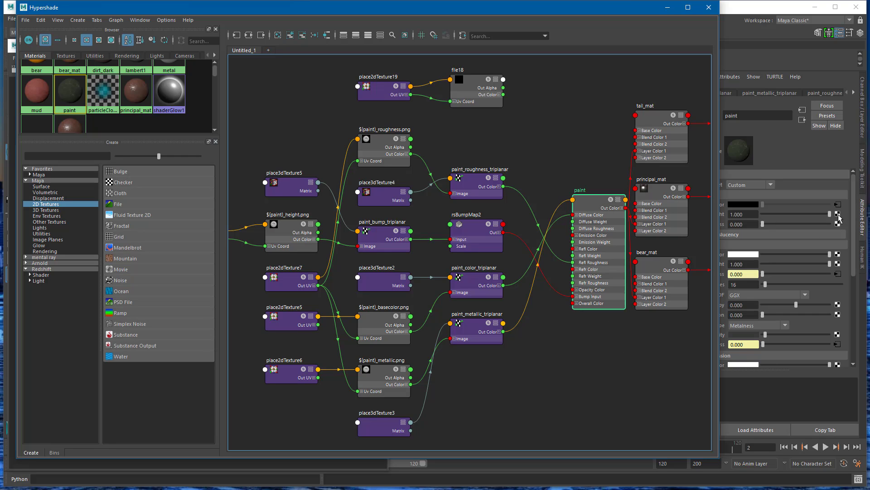
Cancel the texture chooser for a paint attribute, then pan the graph and move the paint node left
{"action": "left_click", "coordinate": [837, 214]}
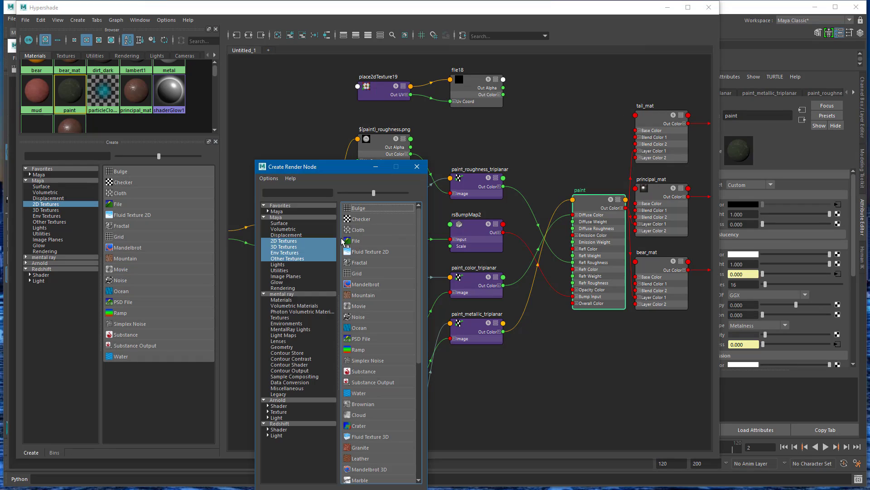
{"action": "right_click", "coordinate": [364, 240]}
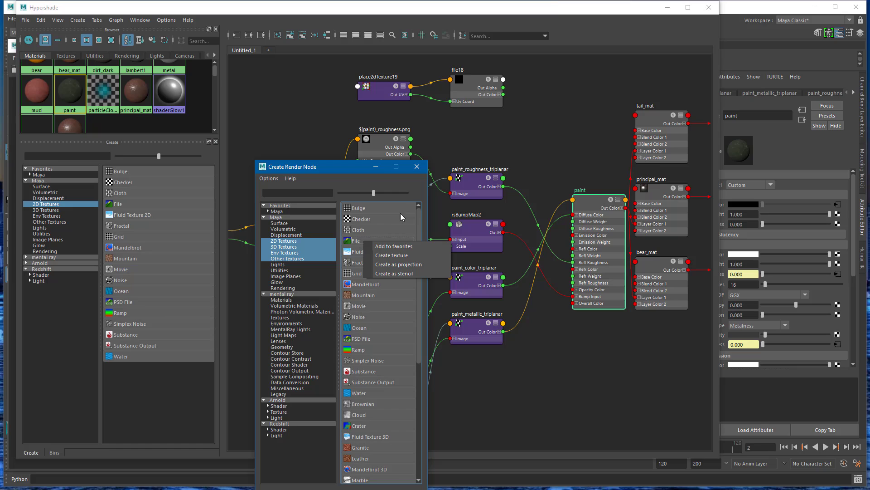
{"action": "left_click", "coordinate": [420, 171]}
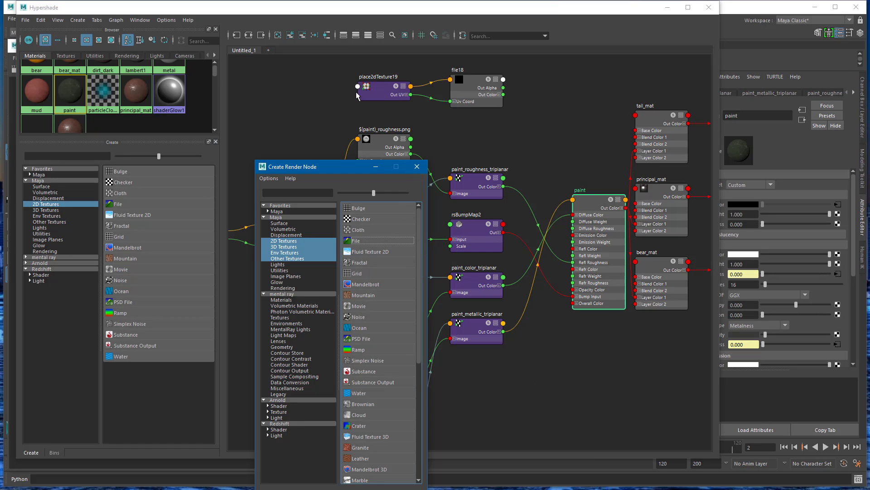
{"action": "left_click", "coordinate": [416, 167]}
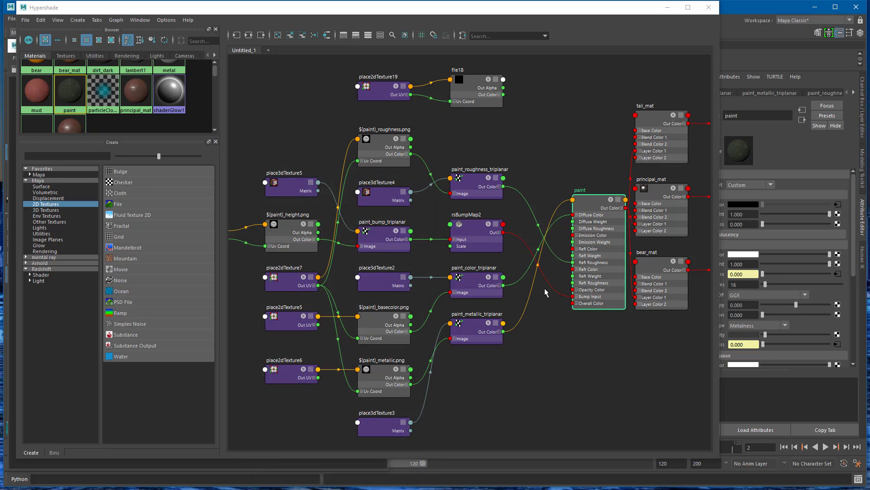
{"action": "middle_click_drag", "start_coordinate": [573, 230], "coordinate": [487, 232], "text": "alt"}
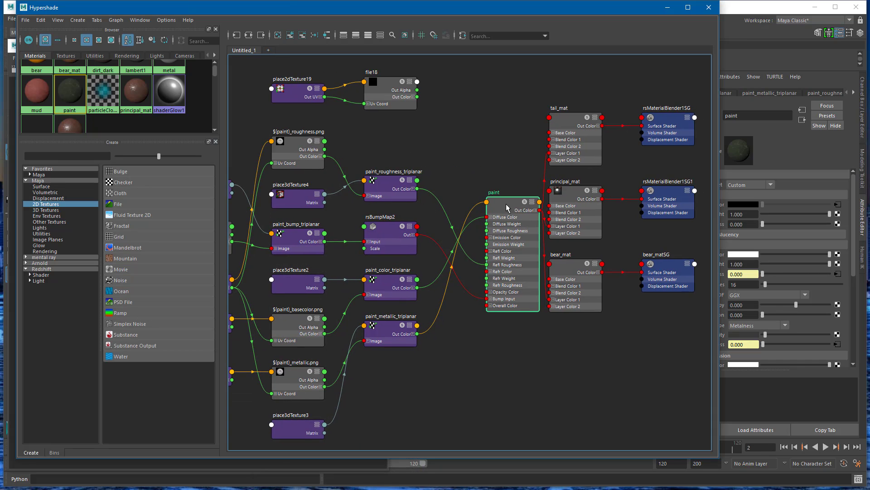
{"action": "left_click_drag", "start_coordinate": [506, 207], "coordinate": [471, 207]}
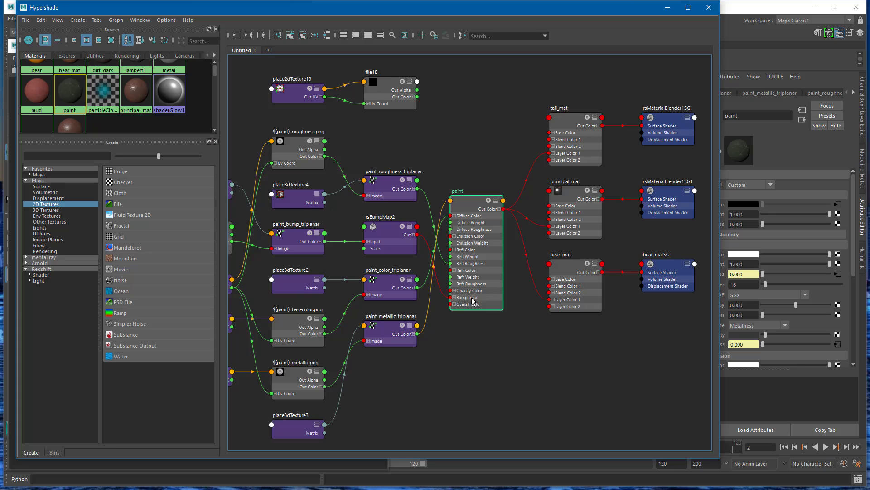
{"action": "middle_click_drag", "start_coordinate": [530, 331], "coordinate": [619, 315], "text": "alt"}
{"action": "scroll", "coordinate": [611, 297], "scroll_direction": "down", "scroll_amount": 1}
Assign paint to the upper-right panel and mirrored tail panel, then render a region around the tail
{"action": "left_click_drag", "start_coordinate": [423, 11], "coordinate": [429, 310]}
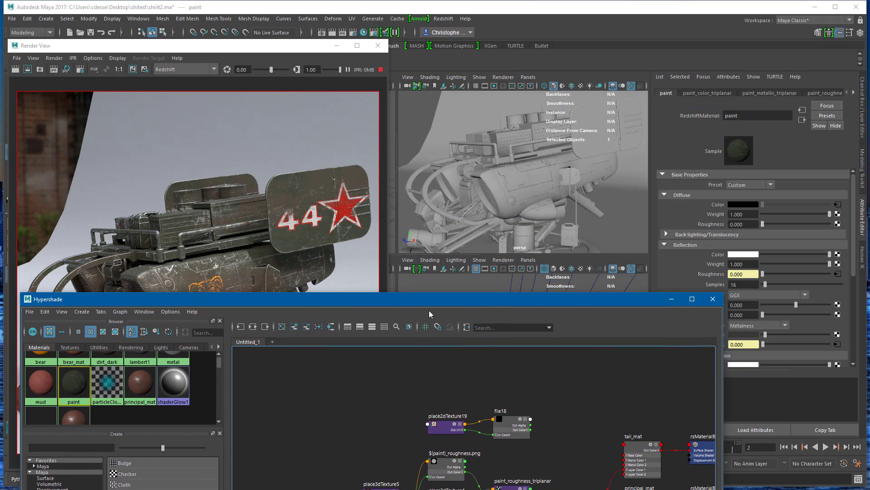
{"action": "left_click", "coordinate": [424, 182]}
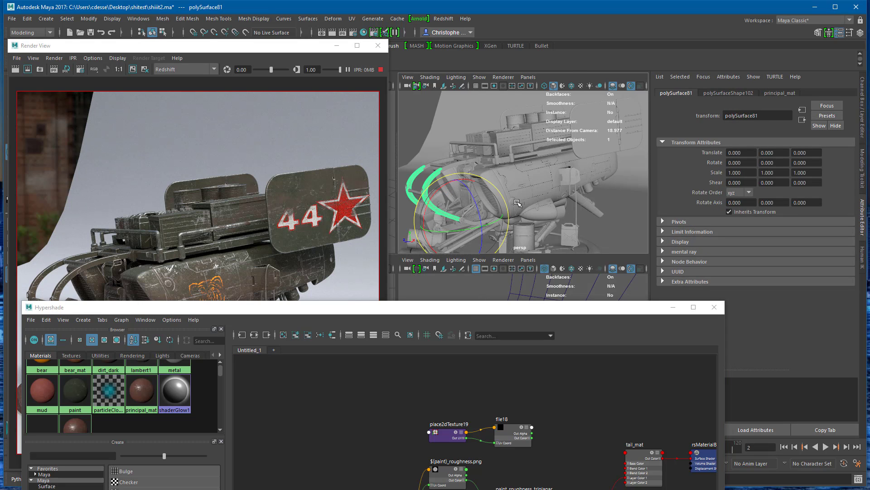
{"action": "left_click_drag", "start_coordinate": [438, 311], "coordinate": [442, 331]}
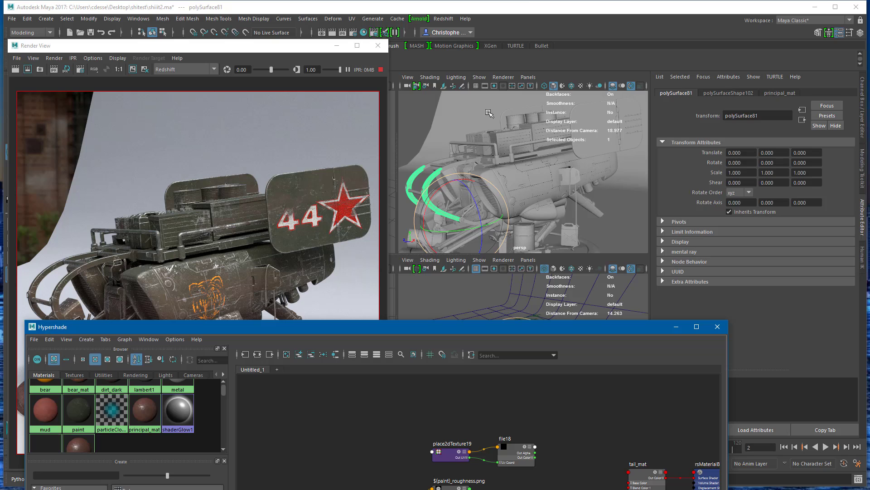
{"action": "left_click", "coordinate": [585, 125]}
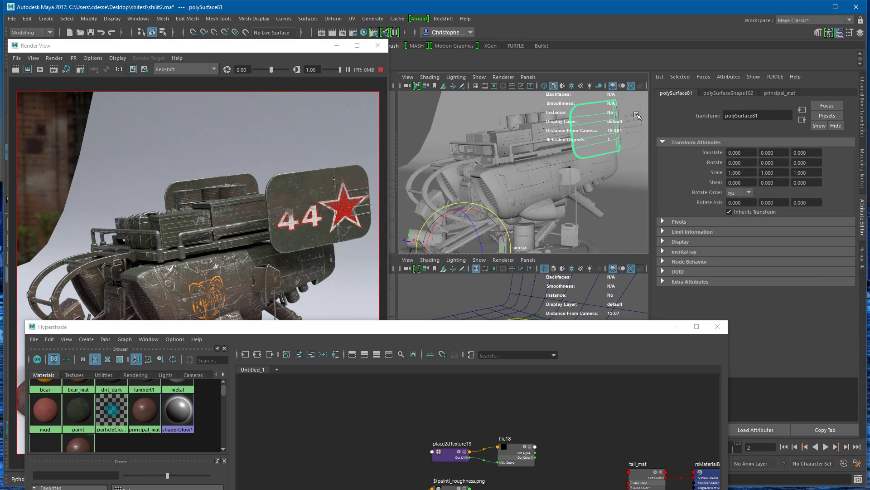
{"action": "left_click", "coordinate": [631, 108], "text": "shift"}
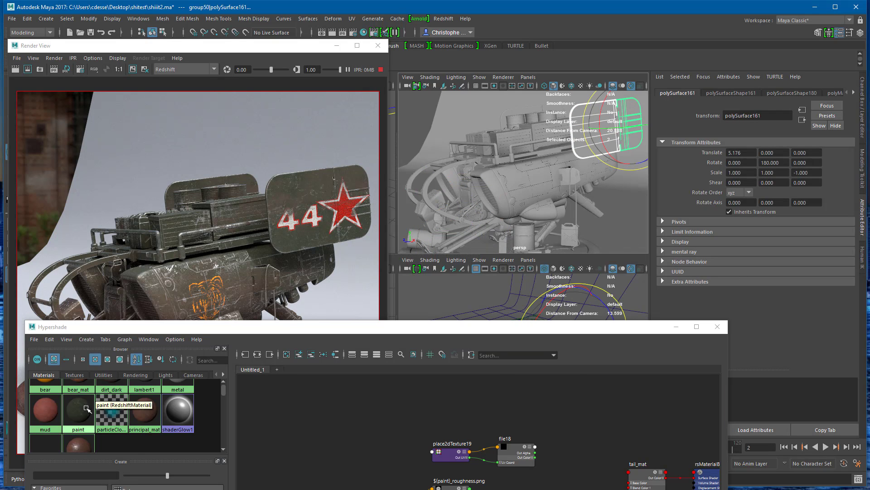
{"action": "right_click_drag", "start_coordinate": [86, 407], "coordinate": [90, 389]}
{"action": "left_click", "coordinate": [89, 385]}
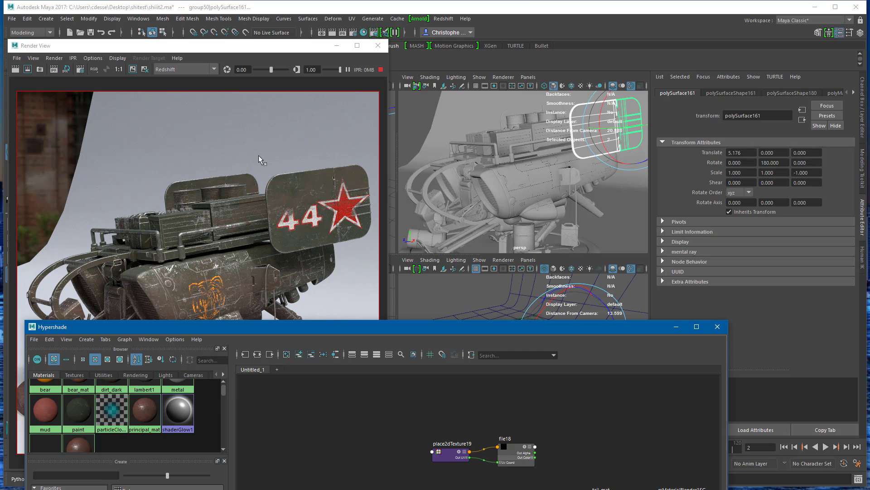
{"action": "left_click_drag", "start_coordinate": [250, 148], "coordinate": [380, 275]}
{"action": "mouse_move", "coordinate": [460, 326]}
{"action": "left_mouse_down"}
{"action": "mouse_move", "coordinate": [539, 260]}
{"action": "mouse_move", "coordinate": [462, 230]}
{"action": "mouse_move", "coordinate": [462, 248]}
{"action": "left_mouse_up"}
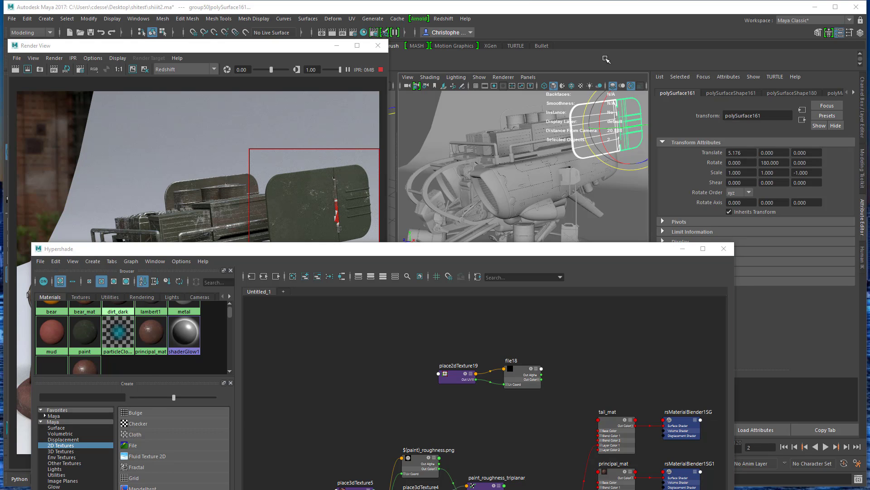
Switch to Substance Designer and preview the dark green base material on the 3D View sphere
{"action": "key", "text": "super"}
{"action": "key", "text": "alt+Tab"}
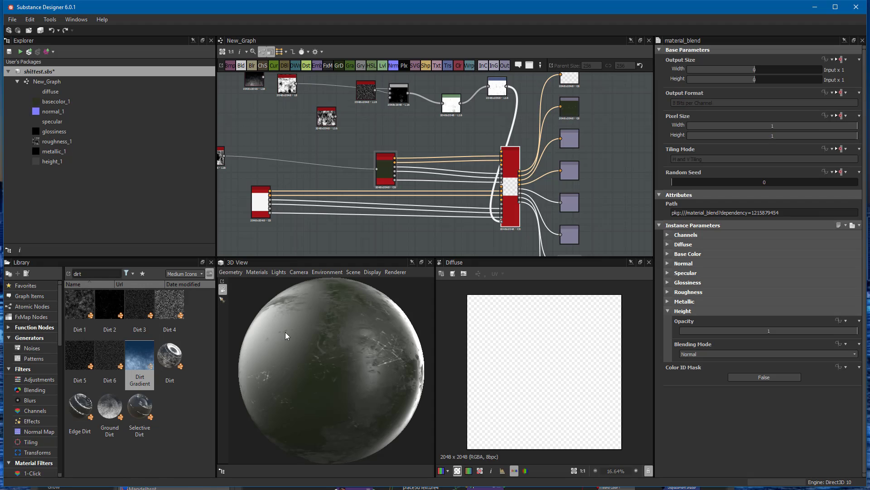
{"action": "middle_click_drag", "start_coordinate": [418, 159], "coordinate": [480, 162]}
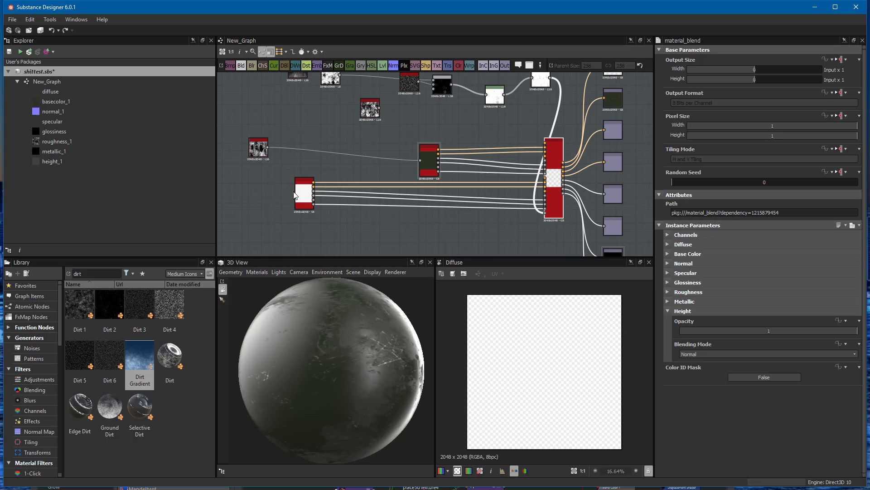
{"action": "mouse_move", "coordinate": [294, 195]}
{"action": "left_mouse_down"}
{"action": "mouse_move", "coordinate": [312, 193]}
{"action": "mouse_move", "coordinate": [319, 326]}
{"action": "mouse_move", "coordinate": [284, 420]}
{"action": "mouse_move", "coordinate": [341, 382]}
{"action": "mouse_move", "coordinate": [378, 273]}
{"action": "left_mouse_up"}
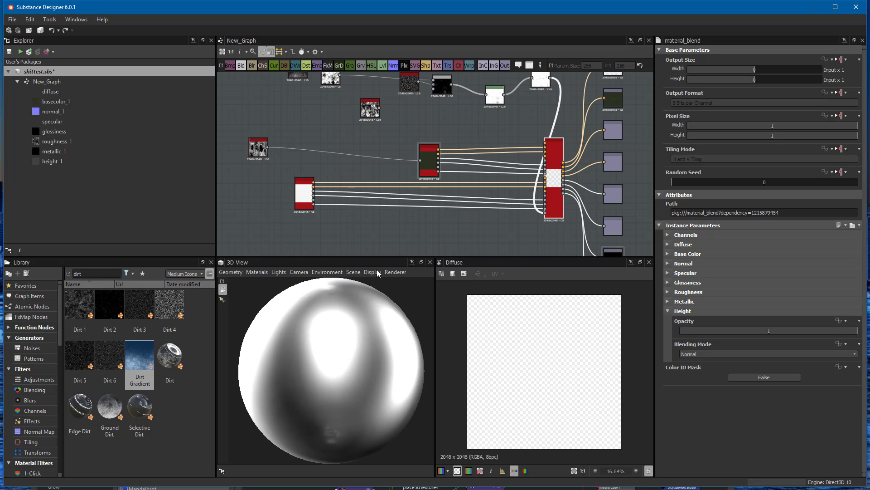
{"action": "left_click_drag", "start_coordinate": [428, 161], "coordinate": [276, 389]}
{"action": "left_click_drag", "start_coordinate": [331, 349], "coordinate": [314, 352]}
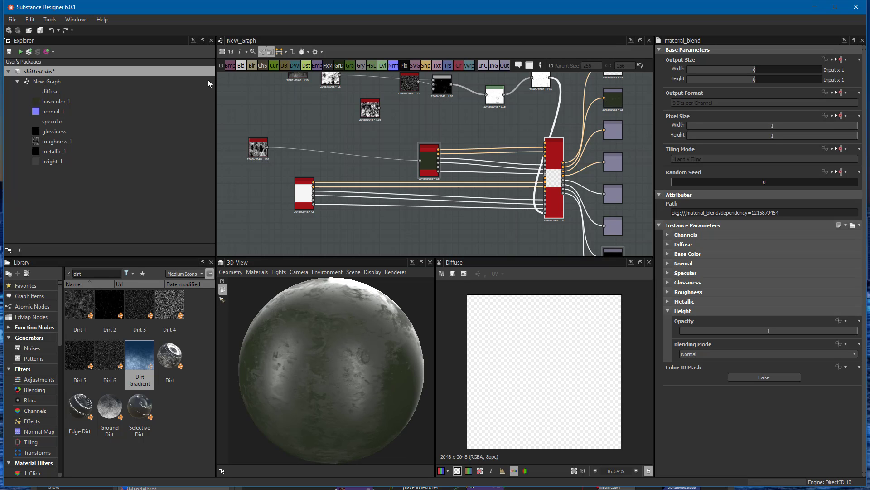
Move the grunge map beside the base material and pan up to the graph's upper part
{"action": "left_click_drag", "start_coordinate": [260, 156], "coordinate": [377, 165]}
{"action": "scroll", "coordinate": [376, 164], "scroll_direction": "up", "scroll_amount": 5}
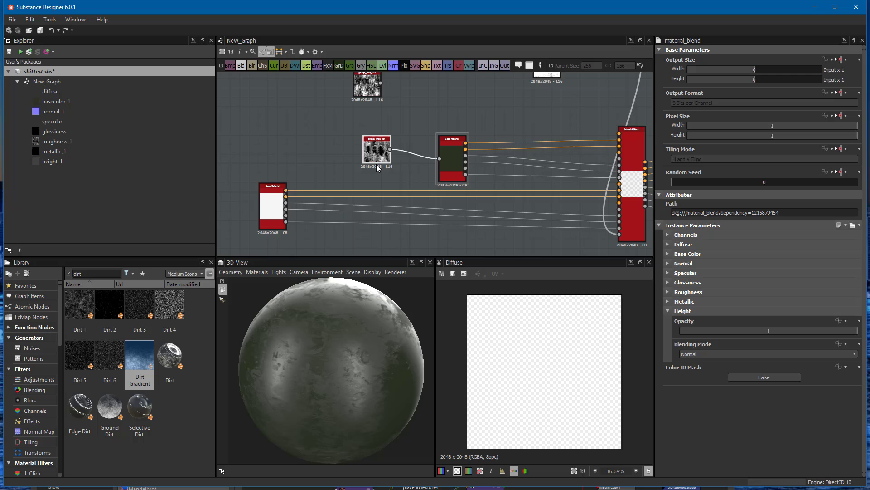
{"action": "middle_click_drag", "start_coordinate": [486, 129], "coordinate": [466, 184]}
{"action": "scroll", "coordinate": [414, 167], "scroll_direction": "down", "scroll_amount": 5}
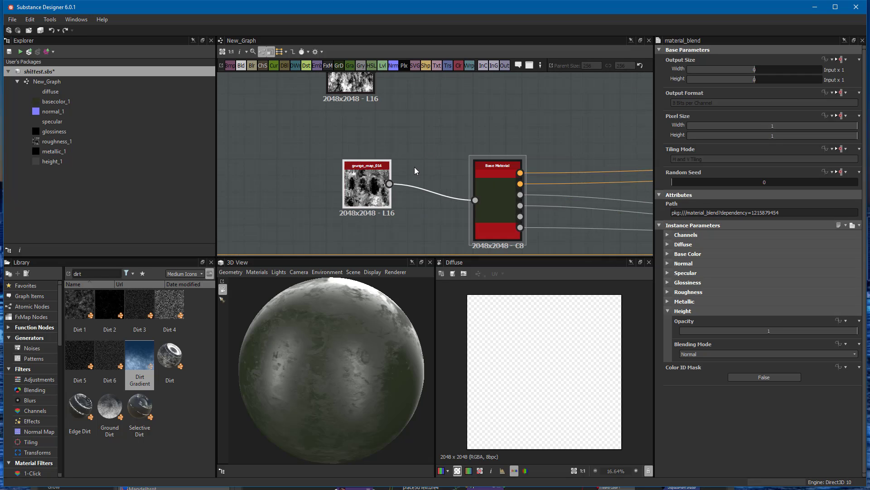
{"action": "scroll", "coordinate": [360, 127], "scroll_direction": "up", "scroll_amount": 1}
{"action": "middle_click_drag", "start_coordinate": [383, 126], "coordinate": [419, 167]}
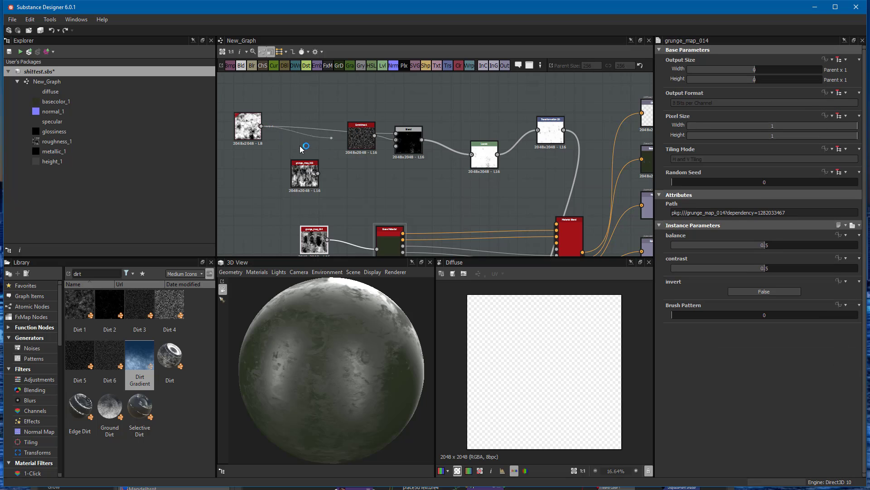
Preview the grunge, Scratches, Blend, Levels and Transformation 2D outputs of the scratch mask chain
{"action": "double_click", "coordinate": [248, 127]}
{"action": "double_click", "coordinate": [371, 141]}
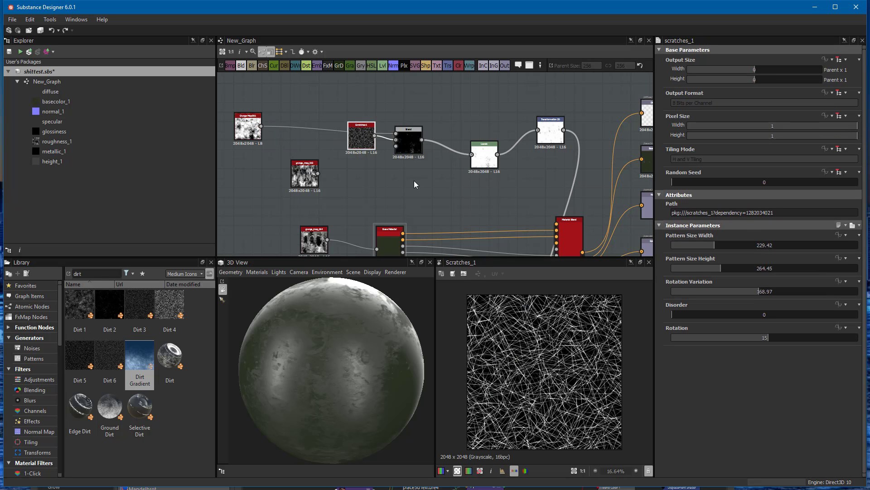
{"action": "middle_click_drag", "start_coordinate": [414, 185], "coordinate": [385, 156]}
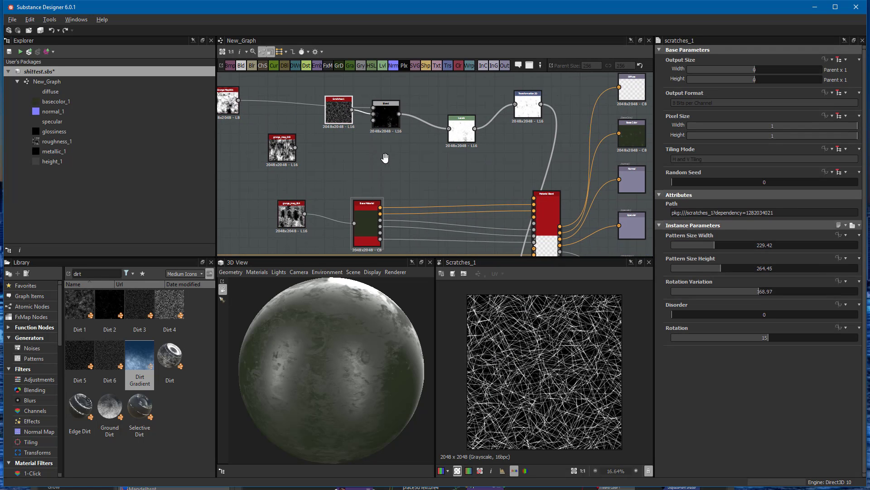
{"action": "double_click", "coordinate": [384, 114]}
{"action": "middle_click_drag", "start_coordinate": [447, 175], "coordinate": [402, 151]}
{"action": "double_click", "coordinate": [409, 126]}
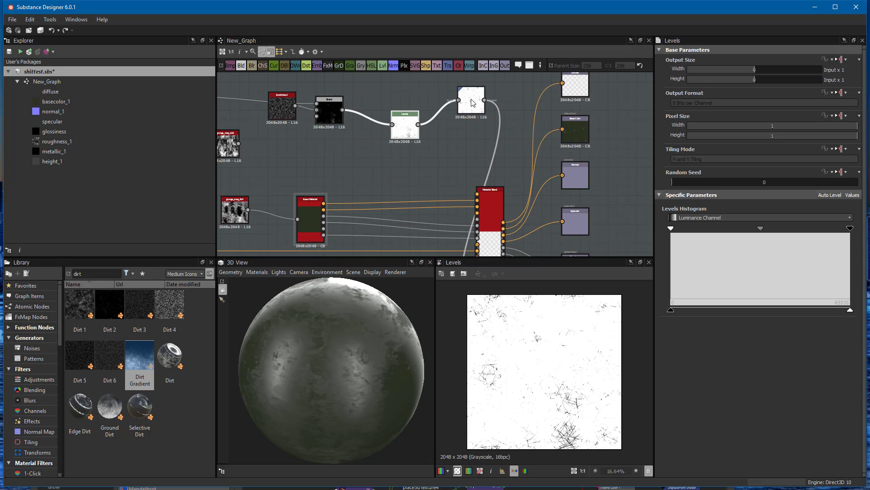
{"action": "double_click", "coordinate": [472, 100]}
{"action": "middle_click_drag", "start_coordinate": [495, 246], "coordinate": [492, 163]}
Preview the blended diffuse, normal and basecolor_1 outputs of the material
{"action": "left_click", "coordinate": [491, 163]}
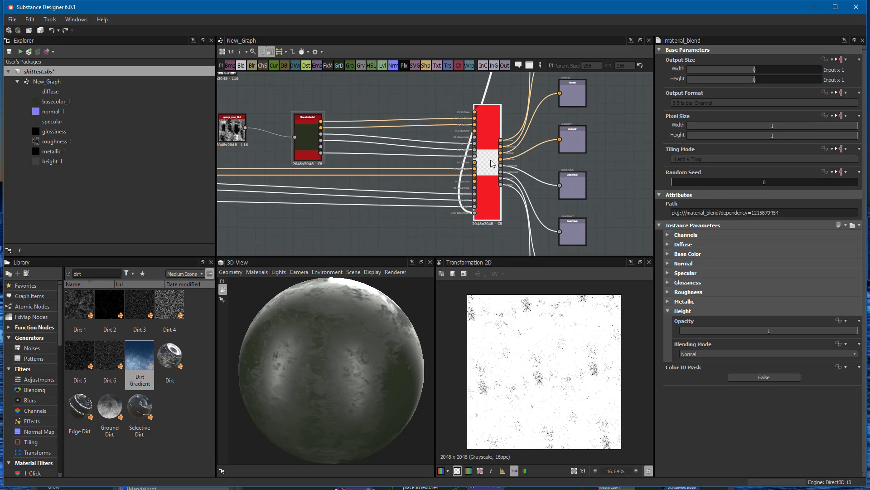
{"action": "double_click", "coordinate": [492, 163]}
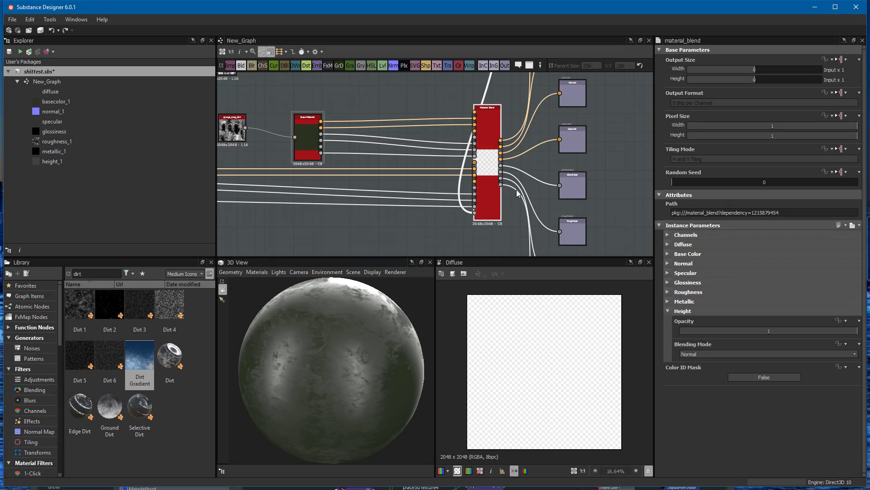
{"action": "middle_click_drag", "start_coordinate": [560, 179], "coordinate": [495, 179]}
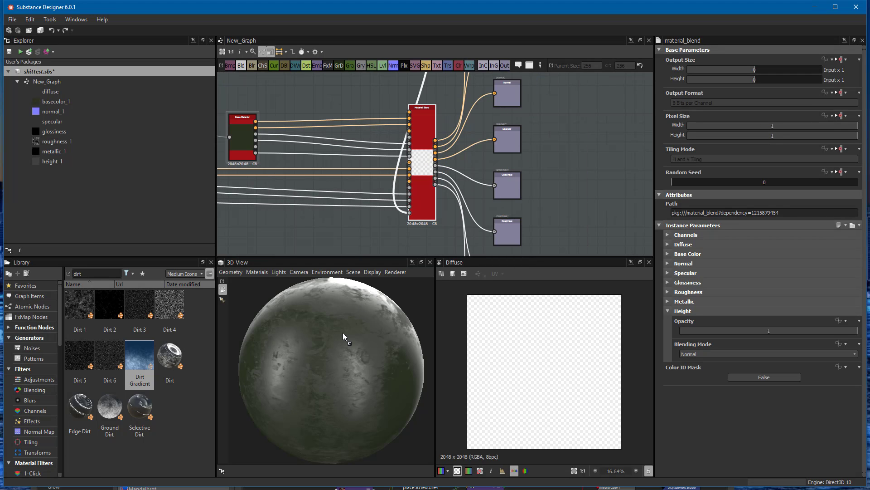
{"action": "double_click", "coordinate": [511, 97]}
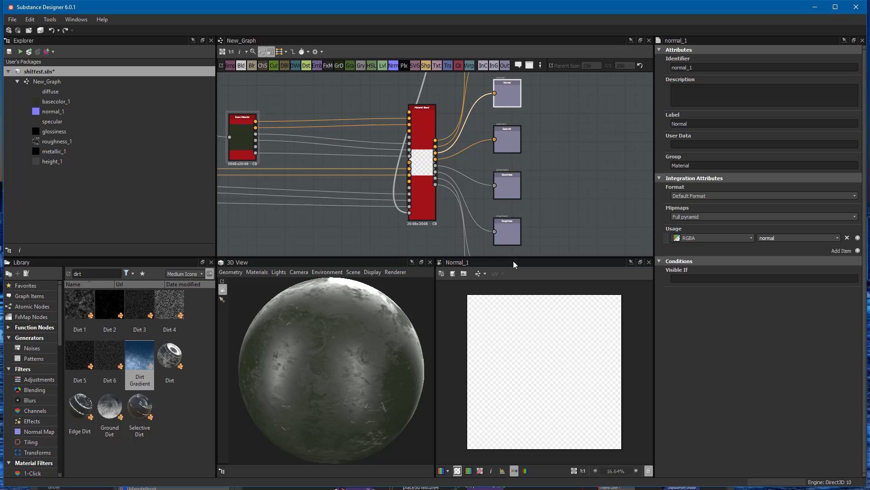
{"action": "middle_click_drag", "start_coordinate": [523, 73], "coordinate": [527, 153]}
{"action": "double_click", "coordinate": [512, 126]}
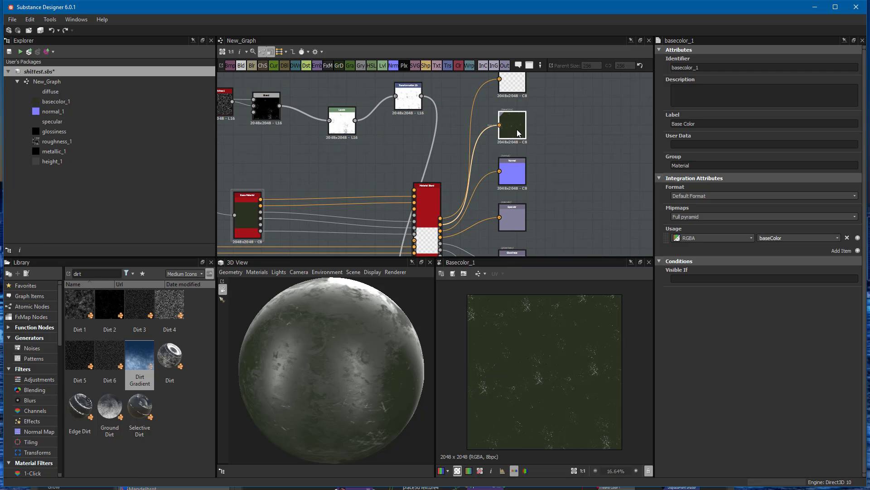
Back in Maya, check dirt_dark, then load the mud RedshiftMaterial (diffuse weight 0.877) in the Attribute Editor
{"action": "key", "text": "alt+Tab"}
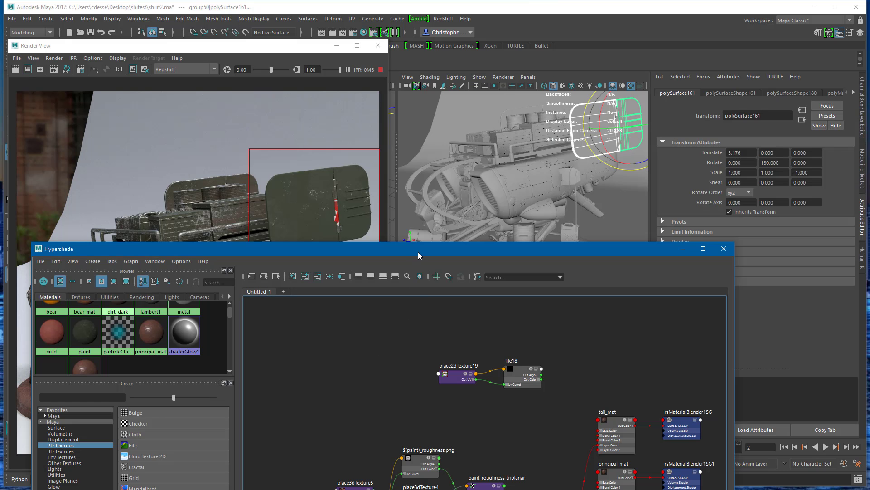
{"action": "left_click_drag", "start_coordinate": [418, 255], "coordinate": [450, 93]}
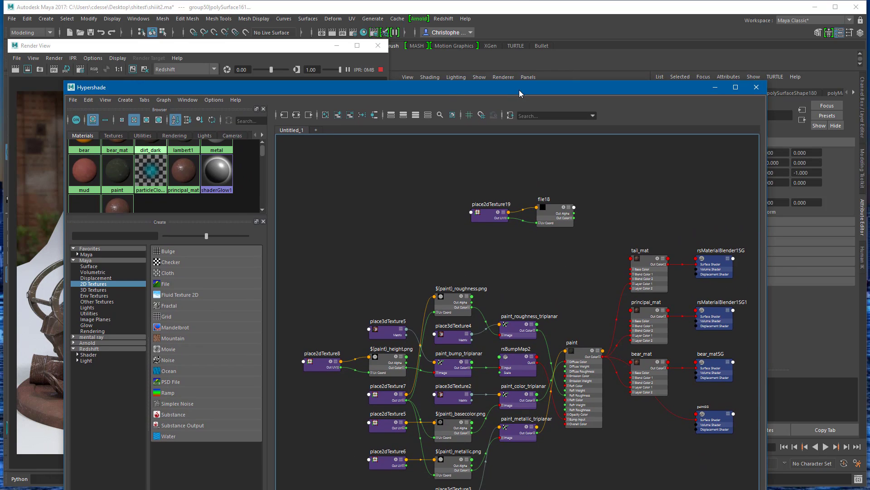
{"action": "left_click_drag", "start_coordinate": [512, 90], "coordinate": [692, 234]}
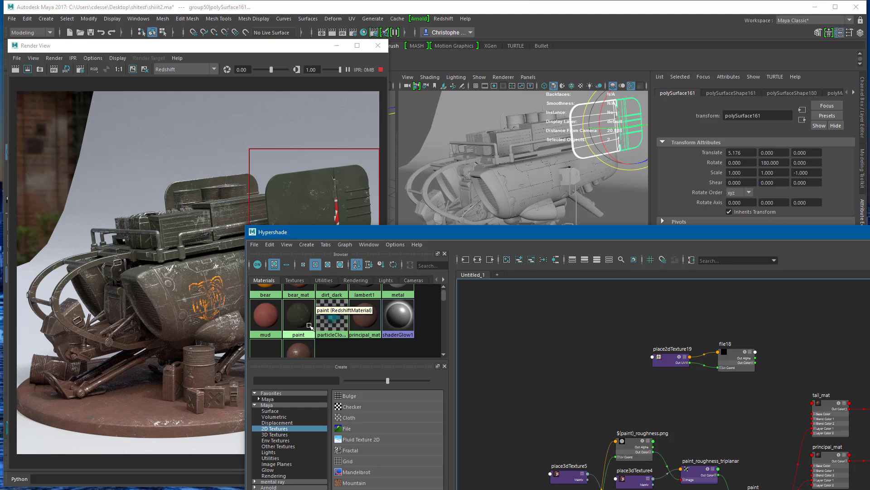
{"action": "scroll", "coordinate": [320, 319], "scroll_direction": "up", "scroll_amount": 1}
{"action": "left_click", "coordinate": [322, 317]}
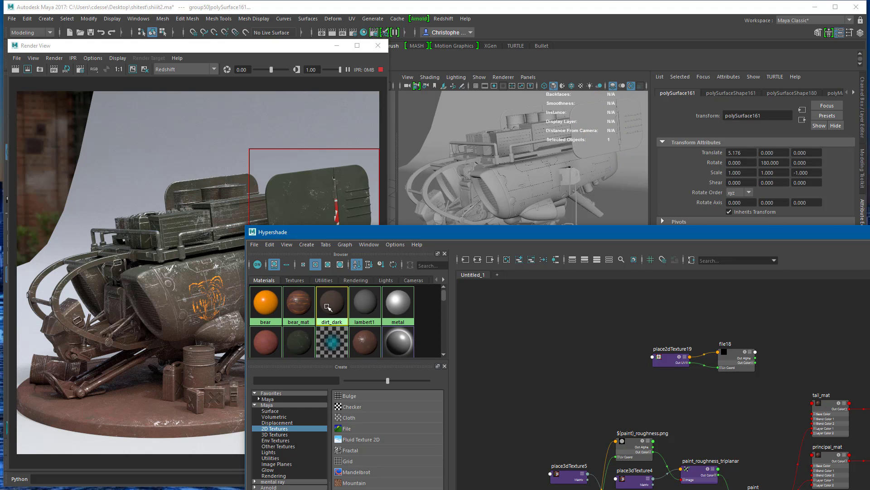
{"action": "left_click_drag", "start_coordinate": [708, 235], "coordinate": [502, 368]}
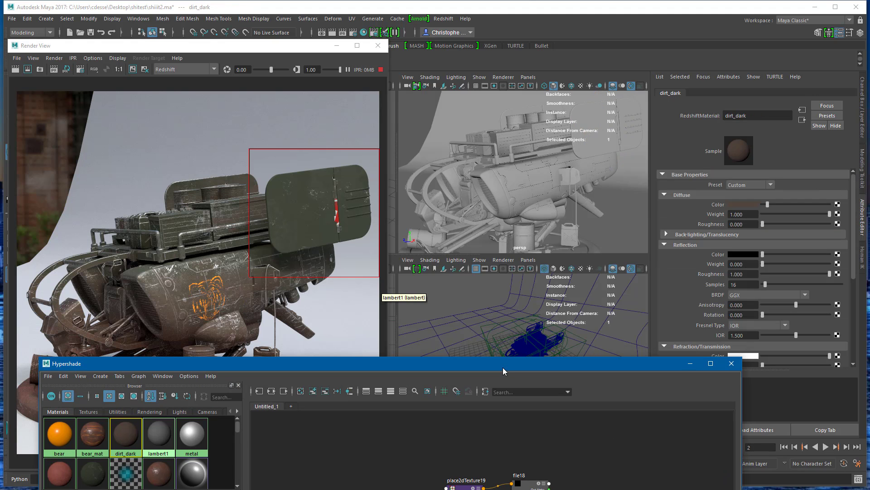
{"action": "left_click_drag", "start_coordinate": [448, 365], "coordinate": [627, 164]}
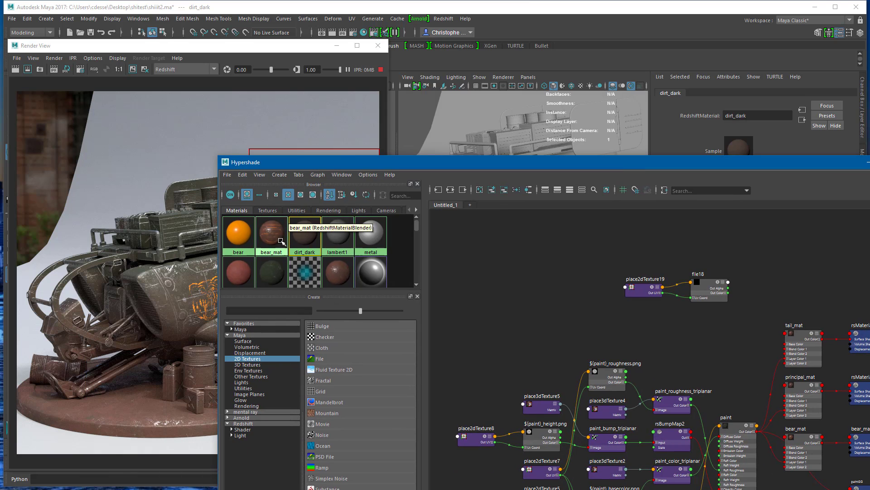
{"action": "scroll", "coordinate": [348, 253], "scroll_direction": "down", "scroll_amount": 1}
{"action": "left_click", "coordinate": [238, 245]}
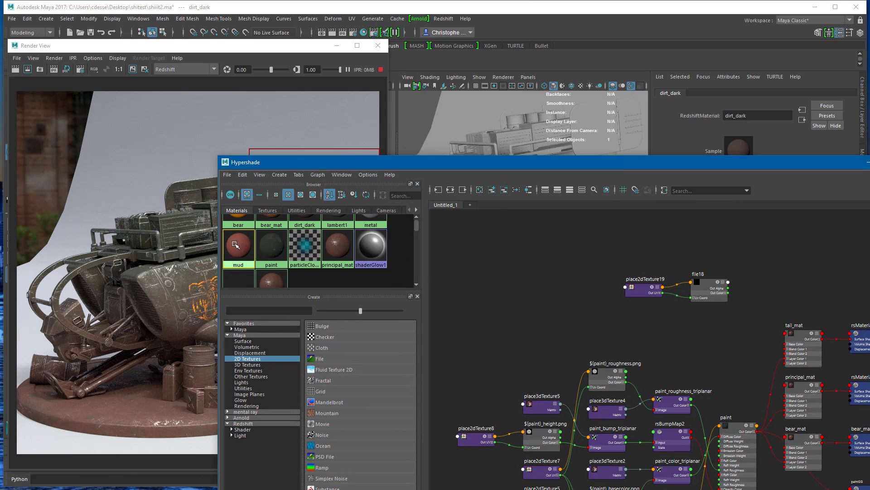
Inspect the mud colour triplanar and file nodes, keeping the mud texture's colour space as sRGB
{"action": "left_click_drag", "start_coordinate": [403, 166], "coordinate": [285, 336]}
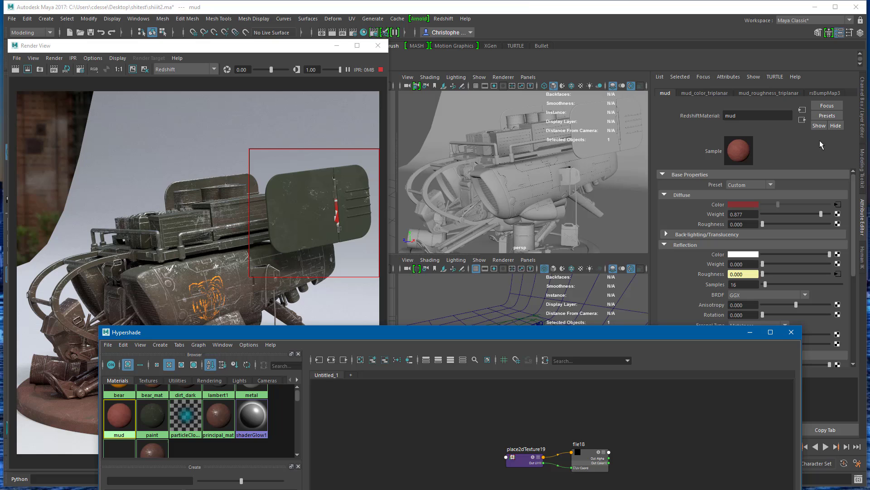
{"action": "left_click", "coordinate": [837, 203]}
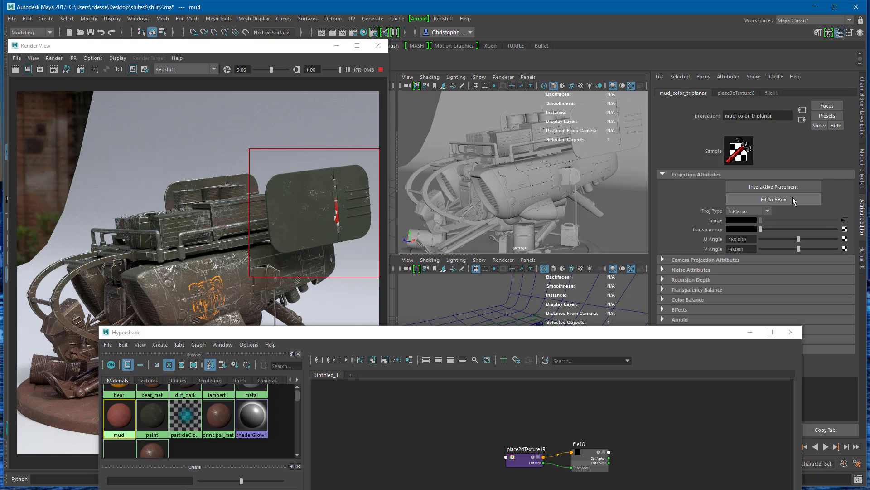
{"action": "left_click", "coordinate": [846, 220]}
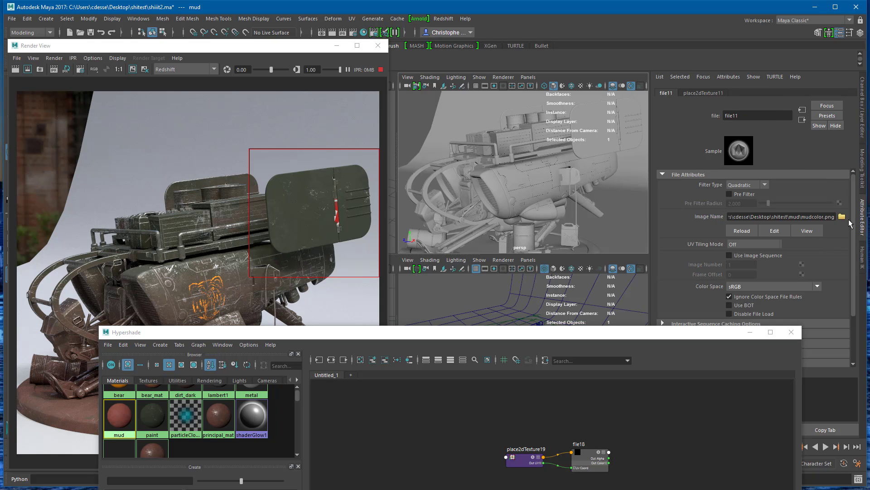
{"action": "left_click_drag", "start_coordinate": [664, 333], "coordinate": [641, 401]}
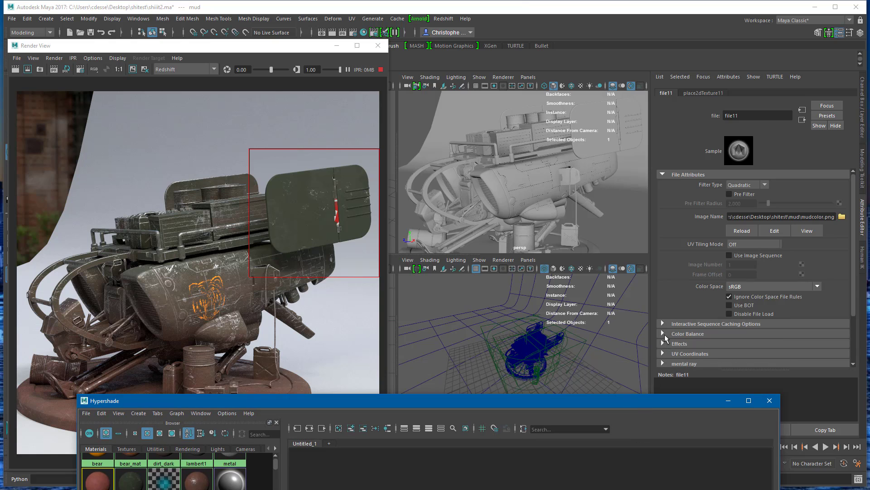
{"action": "scroll", "coordinate": [729, 321], "scroll_direction": "down", "scroll_amount": 3}
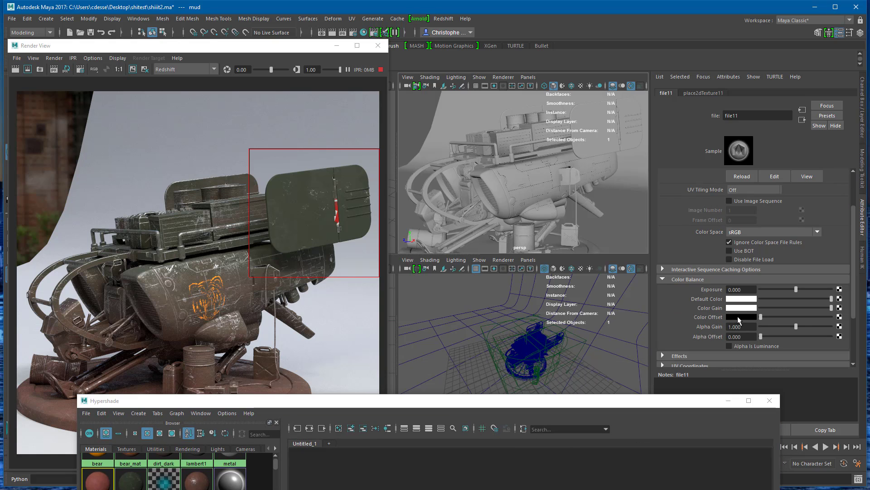
{"action": "scroll", "coordinate": [747, 245], "scroll_direction": "up", "scroll_amount": 3}
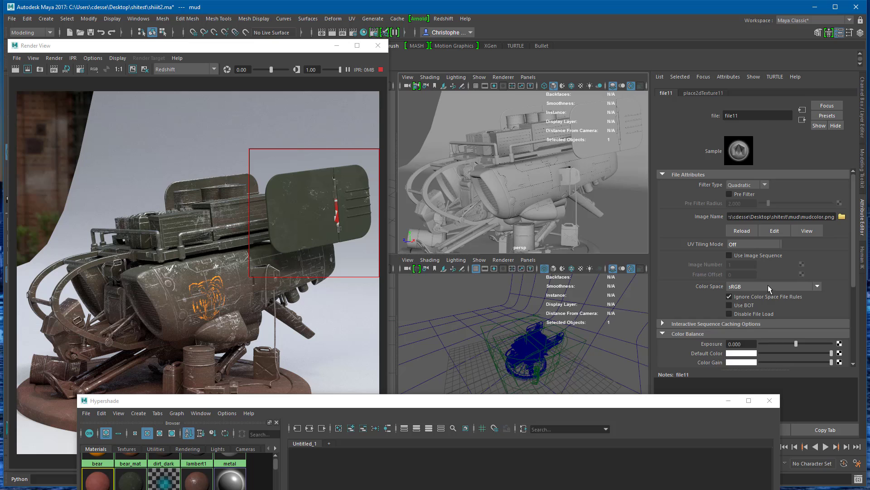
{"action": "scroll", "coordinate": [698, 324], "scroll_direction": "down", "scroll_amount": 1}
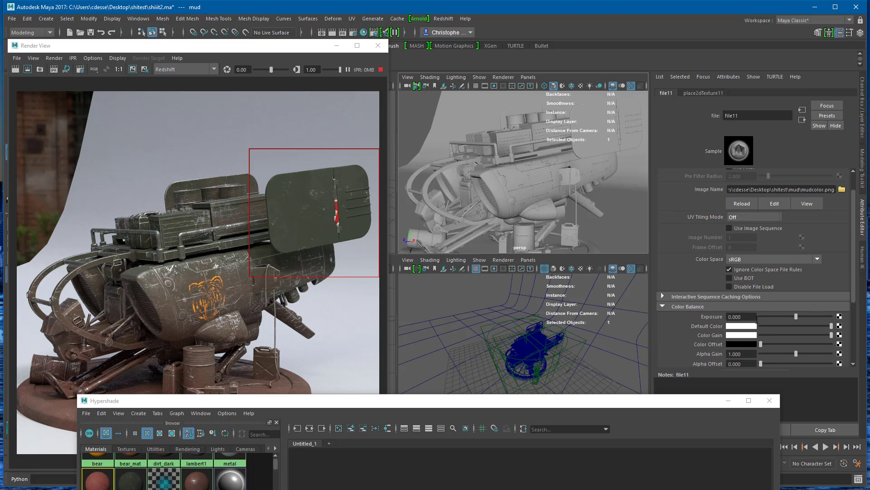
{"action": "scroll", "coordinate": [756, 317], "scroll_direction": "down", "scroll_amount": 1}
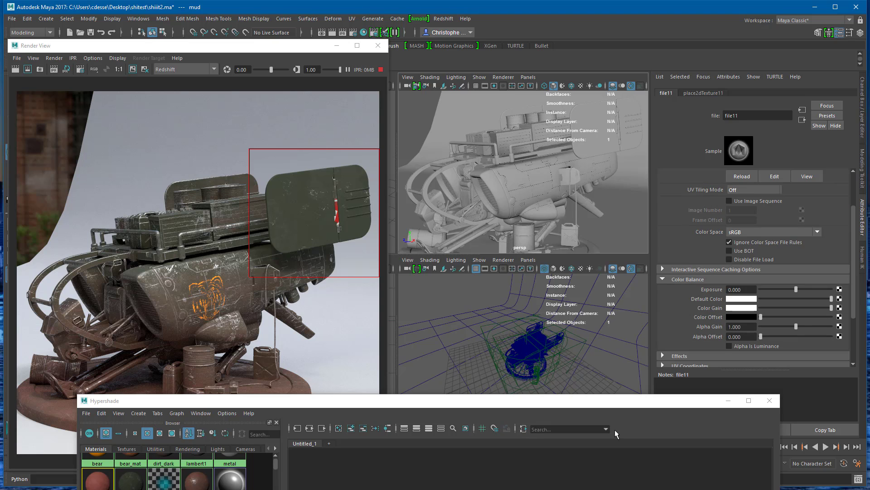
{"action": "left_click_drag", "start_coordinate": [611, 404], "coordinate": [497, 171]}
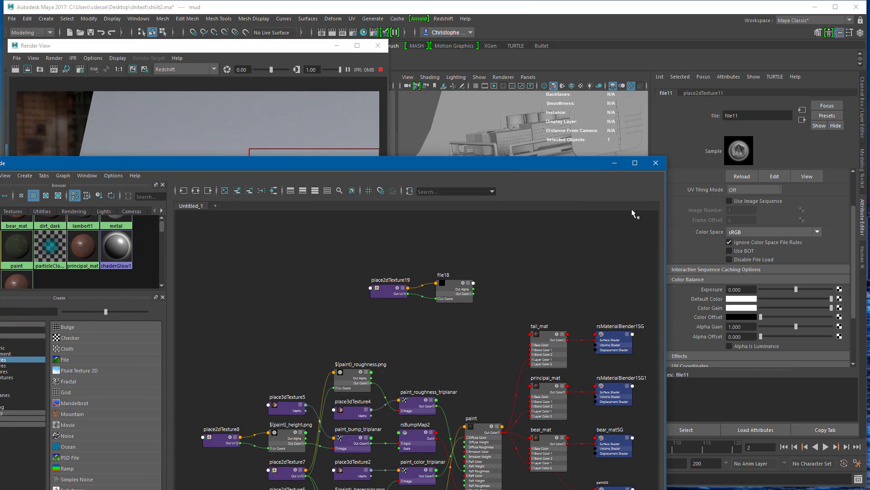
{"action": "left_click", "coordinate": [743, 232]}
{"action": "left_click", "coordinate": [744, 234]}
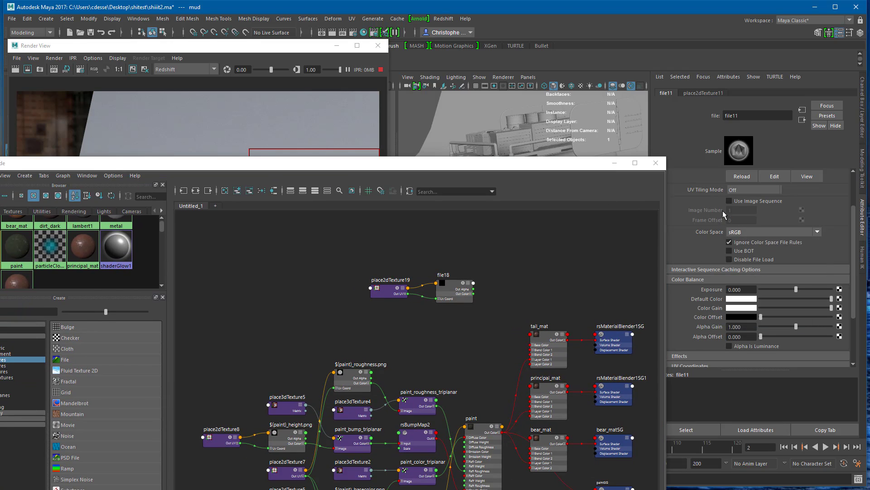
{"action": "scroll", "coordinate": [823, 213], "scroll_direction": "up", "scroll_amount": 2}
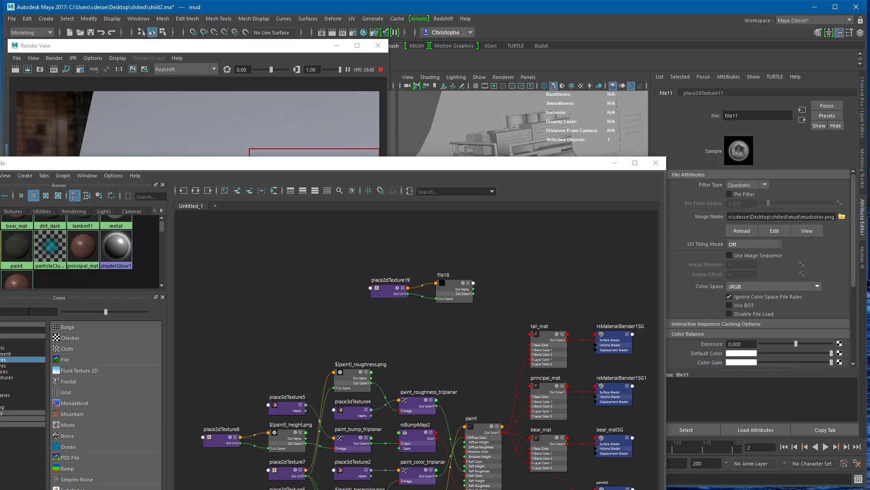
Tune the mud's diffuse weight to 0.541 using a barrels region render, then show mud_color_triplanar
{"action": "left_click", "coordinate": [0, 249]}
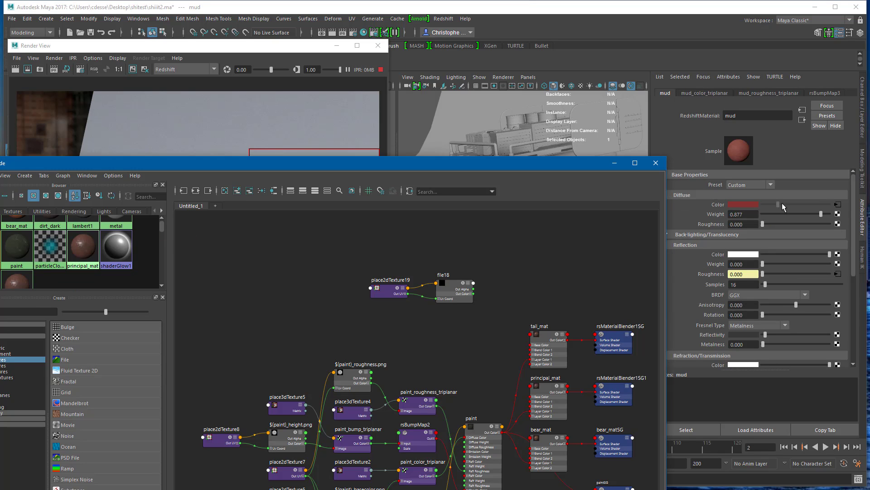
{"action": "left_click", "coordinate": [826, 219]}
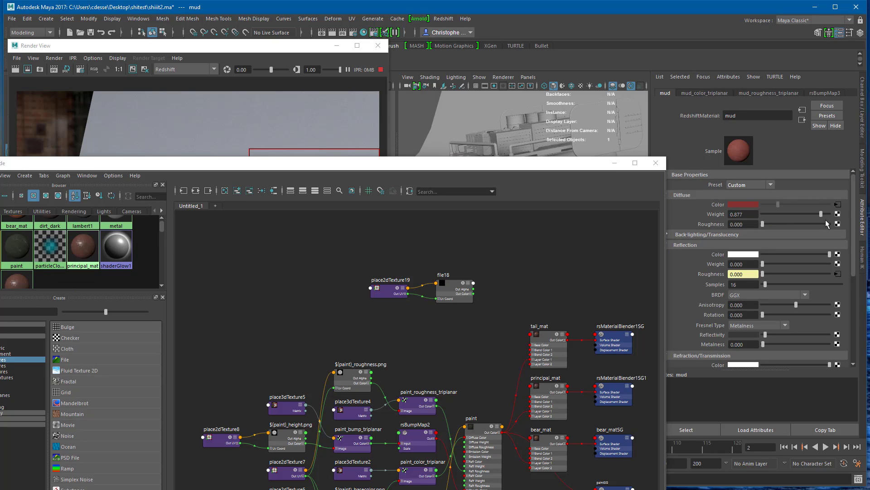
{"action": "left_click", "coordinate": [795, 213]}
{"action": "left_click_drag", "start_coordinate": [528, 164], "coordinate": [622, 416]}
{"action": "left_click_drag", "start_coordinate": [186, 289], "coordinate": [292, 425]}
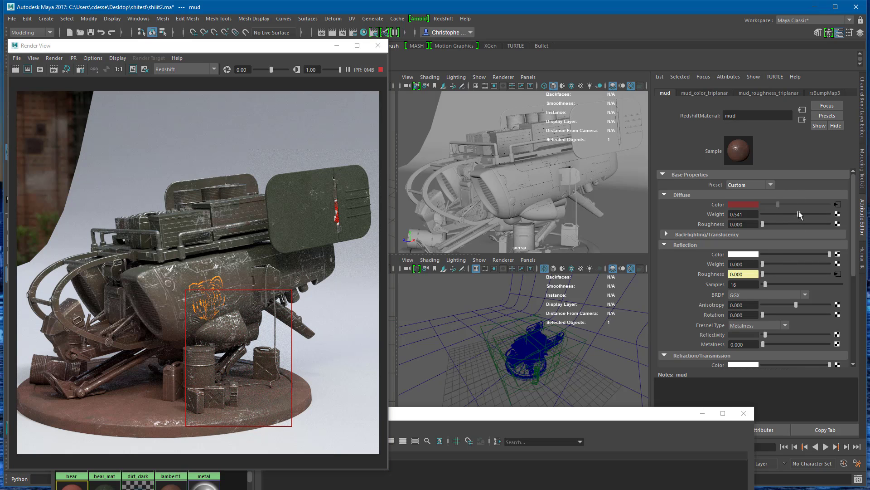
{"action": "left_click_drag", "start_coordinate": [796, 214], "coordinate": [823, 213]}
{"action": "left_click", "coordinate": [838, 204]}
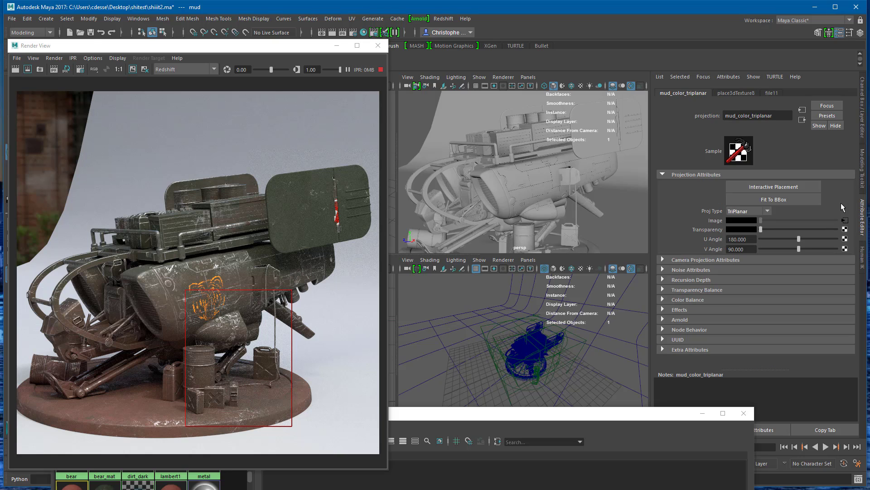
Set mud_color_triplanar's Color Offset, trying bright green then dark brown, and re-render the hull region
{"action": "left_click", "coordinate": [680, 300]}
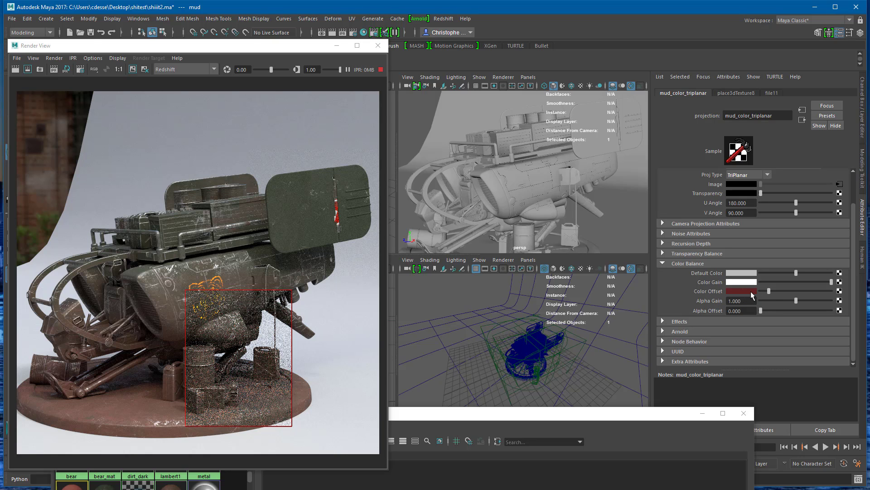
{"action": "left_click", "coordinate": [751, 290]}
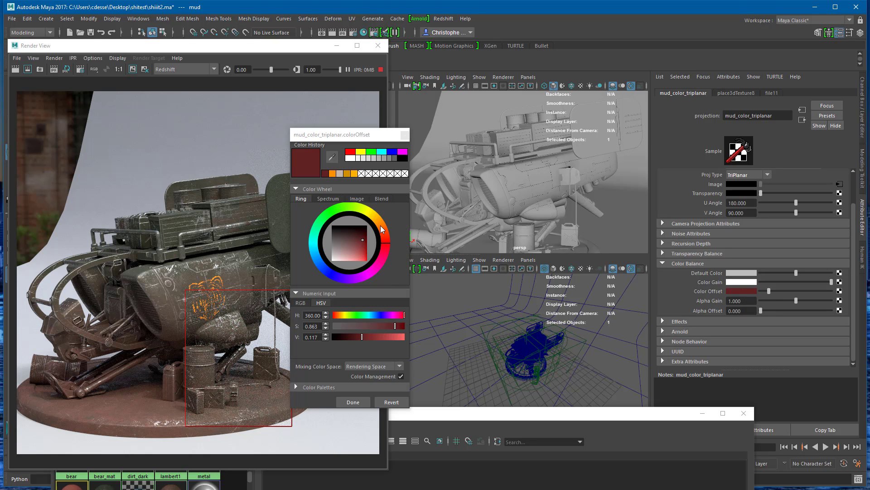
{"action": "left_click_drag", "start_coordinate": [381, 226], "coordinate": [343, 208]}
{"action": "left_click_drag", "start_coordinate": [361, 248], "coordinate": [375, 269]}
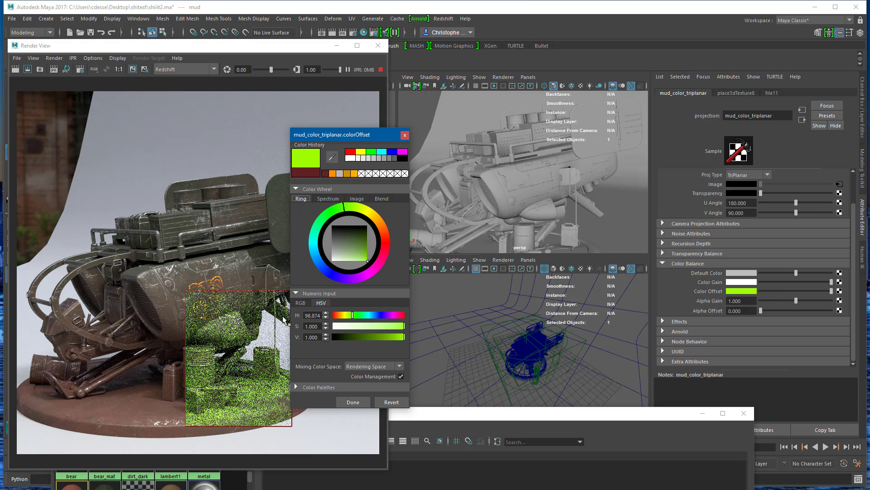
{"action": "left_click", "coordinate": [344, 238]}
{"action": "mouse_move", "coordinate": [375, 217]}
{"action": "left_mouse_down"}
{"action": "mouse_move", "coordinate": [381, 229]}
{"action": "mouse_move", "coordinate": [364, 241]}
{"action": "left_mouse_up"}
{"action": "left_click", "coordinate": [350, 246]}
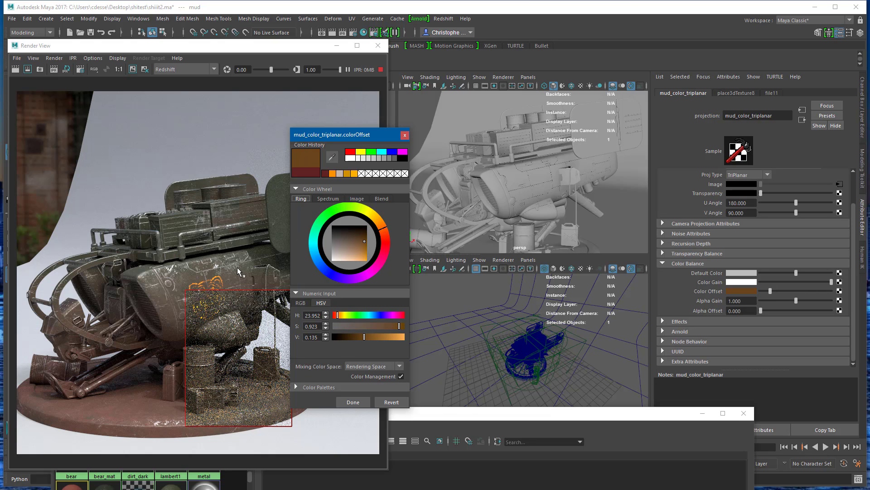
{"action": "left_click_drag", "start_coordinate": [141, 273], "coordinate": [239, 437]}
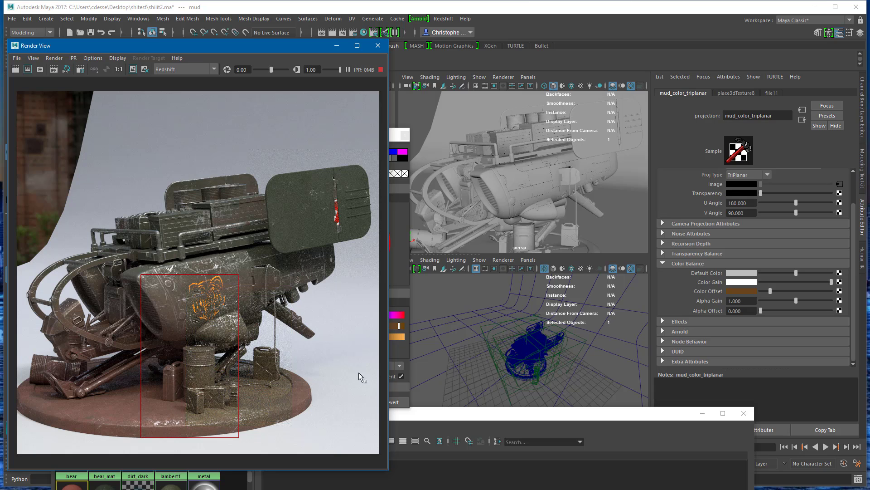
Change the colour offset to a slightly darkened red and bring the Hypershade back
{"action": "left_click", "coordinate": [770, 291]}
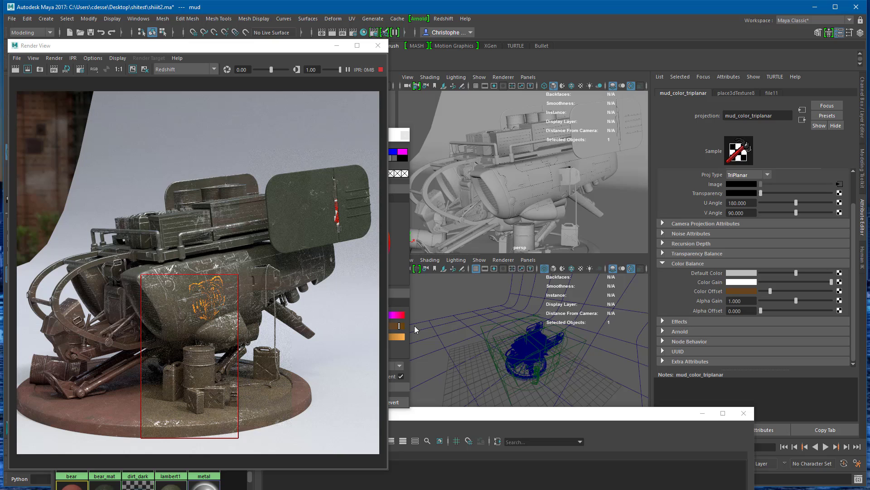
{"action": "left_click", "coordinate": [401, 301]}
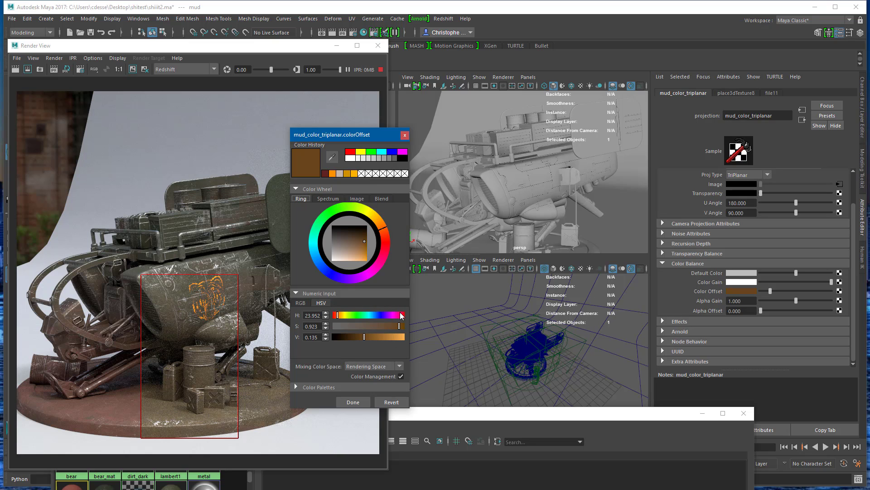
{"action": "left_click", "coordinate": [387, 237]}
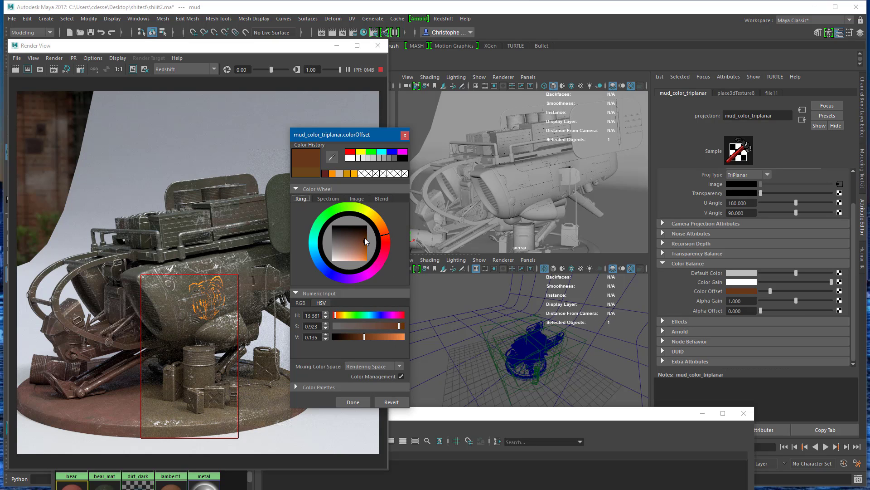
{"action": "left_click", "coordinate": [388, 244]}
{"action": "mouse_move", "coordinate": [366, 247]}
{"action": "left_mouse_down"}
{"action": "mouse_move", "coordinate": [369, 240]}
{"action": "mouse_move", "coordinate": [368, 253]}
{"action": "left_mouse_up"}
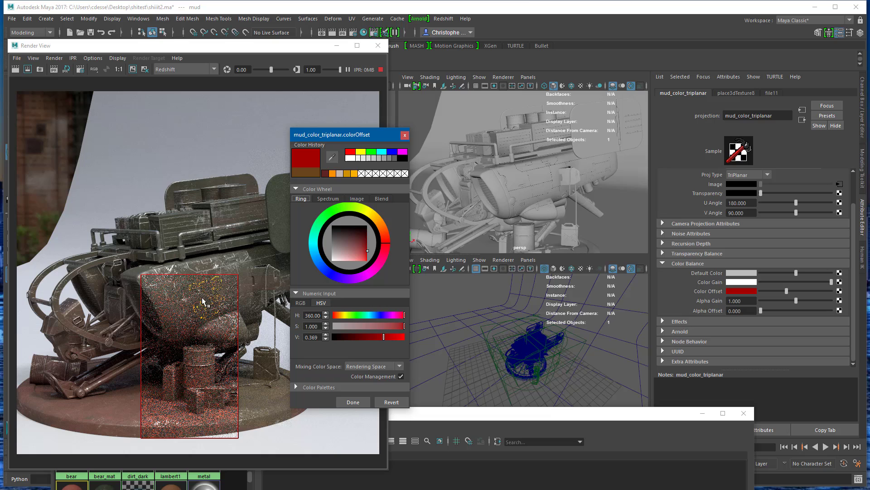
{"action": "left_click_drag", "start_coordinate": [366, 247], "coordinate": [365, 244]}
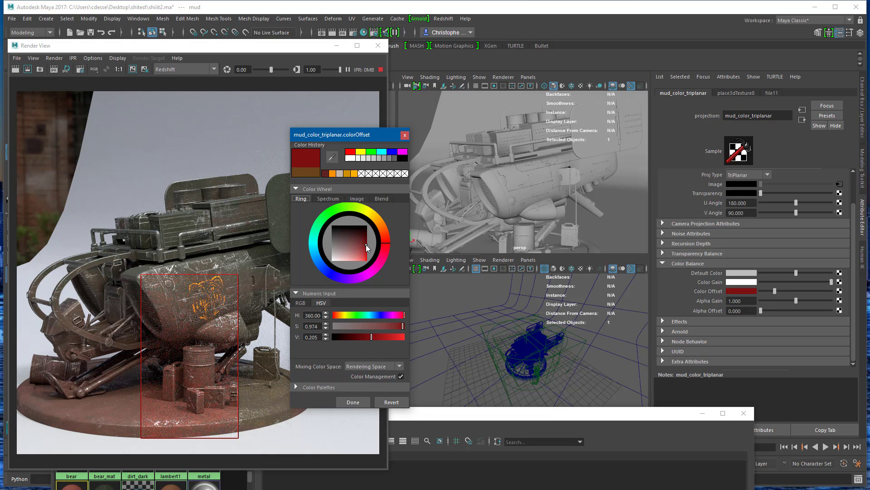
{"action": "left_click", "coordinate": [403, 136]}
{"action": "left_click_drag", "start_coordinate": [406, 408], "coordinate": [580, 121]}
{"action": "left_click", "coordinate": [406, 413]}
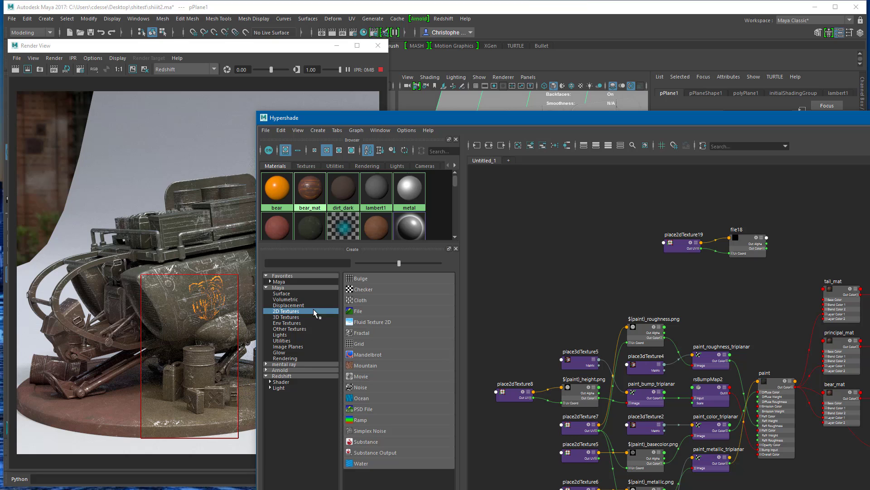
Look over dirt_dark, metal and paint, then graph principal_mat's full network with its rsMaterialBlender
{"action": "left_click", "coordinate": [357, 194]}
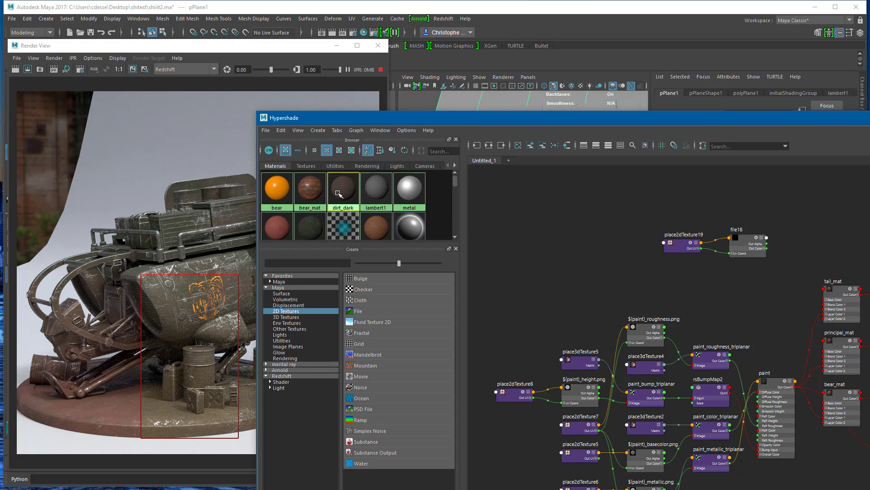
{"action": "scroll", "coordinate": [409, 191], "scroll_direction": "down", "scroll_amount": 1}
{"action": "left_click", "coordinate": [410, 178]}
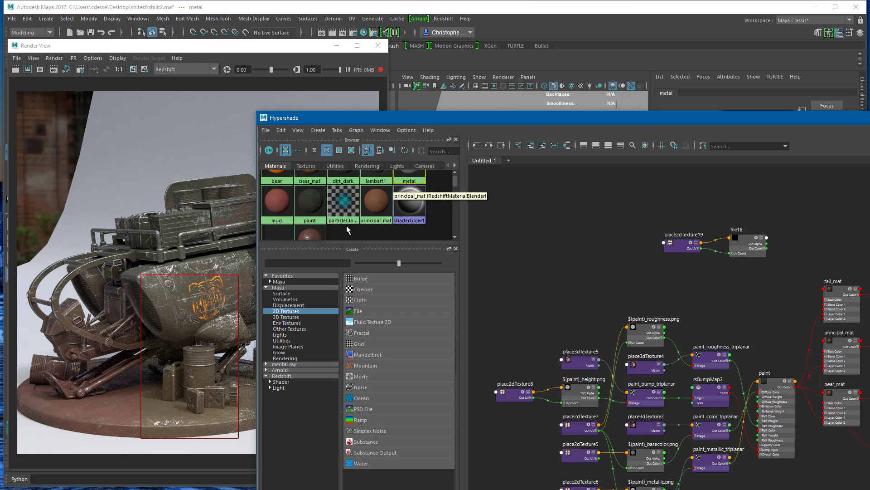
{"action": "left_click", "coordinate": [316, 201]}
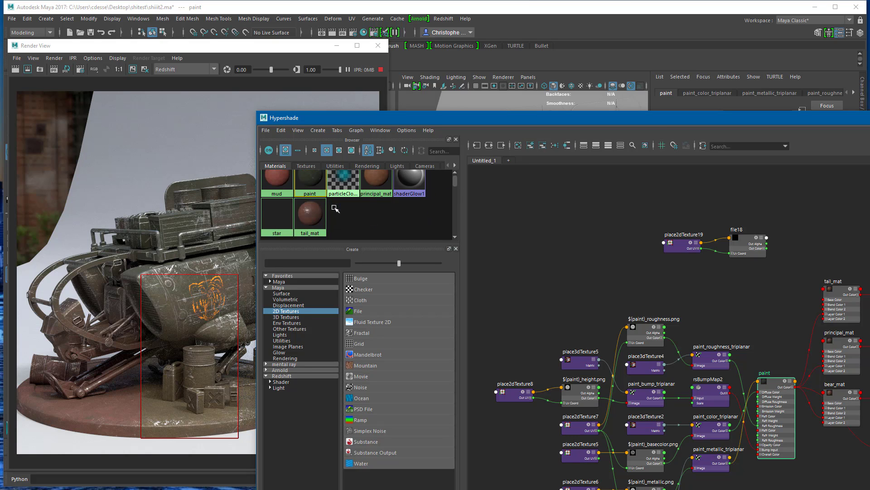
{"action": "scroll", "coordinate": [347, 204], "scroll_direction": "up", "scroll_amount": 1}
{"action": "scroll", "coordinate": [358, 202], "scroll_direction": "down", "scroll_amount": 2}
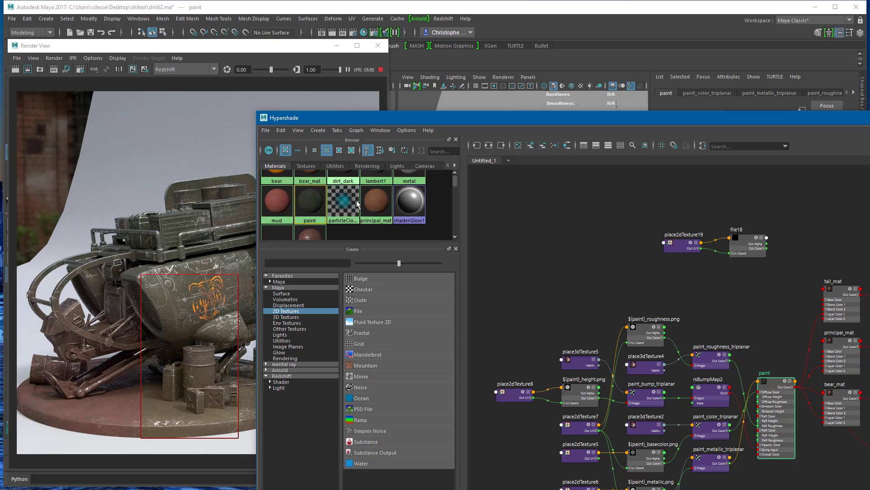
{"action": "scroll", "coordinate": [366, 203], "scroll_direction": "up", "scroll_amount": 1}
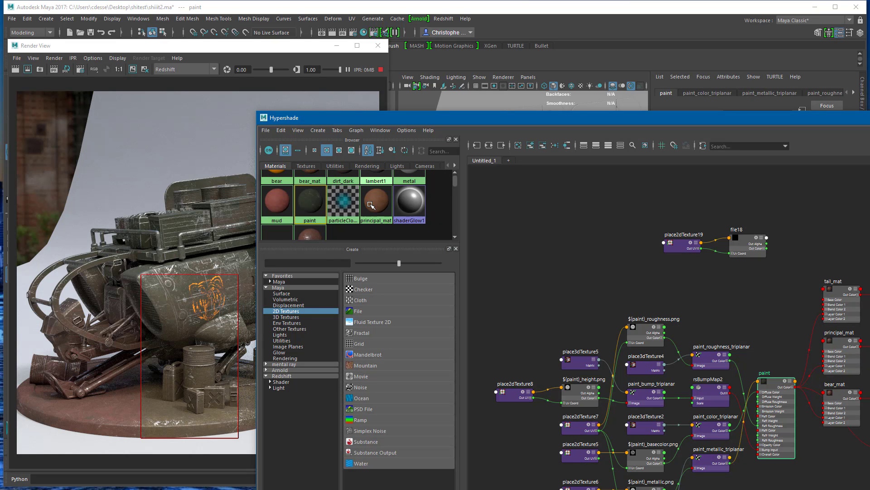
{"action": "left_click", "coordinate": [371, 205]}
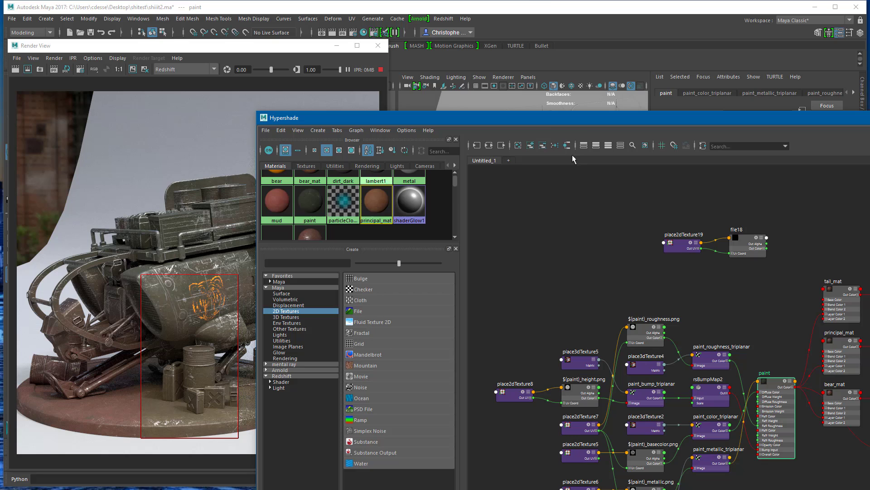
{"action": "left_click", "coordinate": [489, 146]}
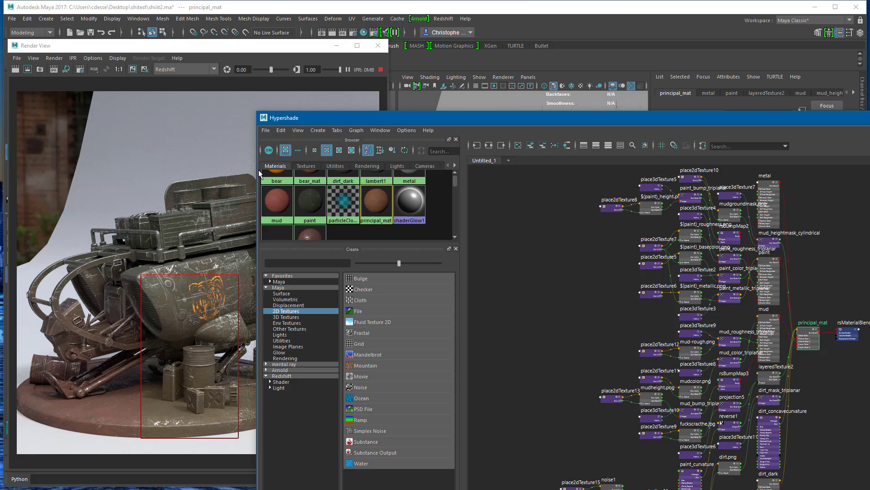
{"action": "middle_click_drag", "start_coordinate": [601, 280], "coordinate": [509, 382], "text": "alt"}
{"action": "scroll", "coordinate": [668, 303], "scroll_direction": "up", "scroll_amount": 3}
{"action": "scroll", "coordinate": [666, 345], "scroll_direction": "up", "scroll_amount": 3}
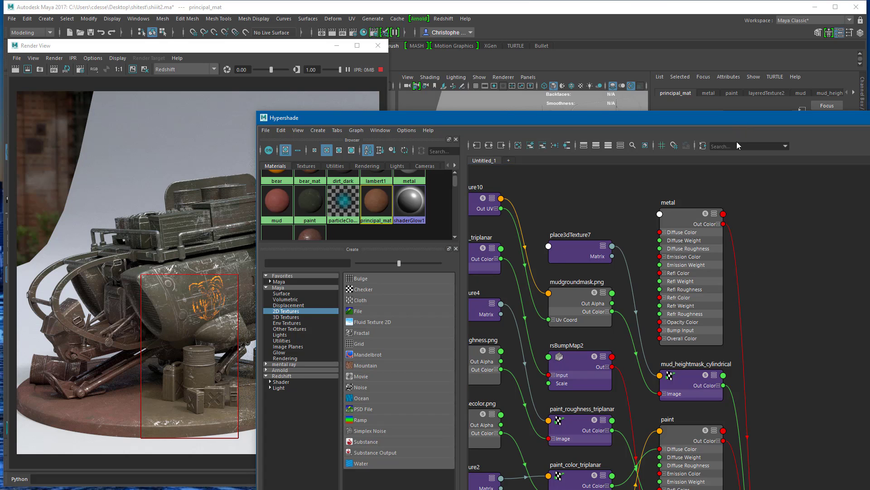
Frame the shading network and load layeredTexture2 (Multiply, alpha 0.585) in the Attribute Editor
{"action": "left_click_drag", "start_coordinate": [735, 119], "coordinate": [592, 30]}
{"action": "key", "text": "a"}
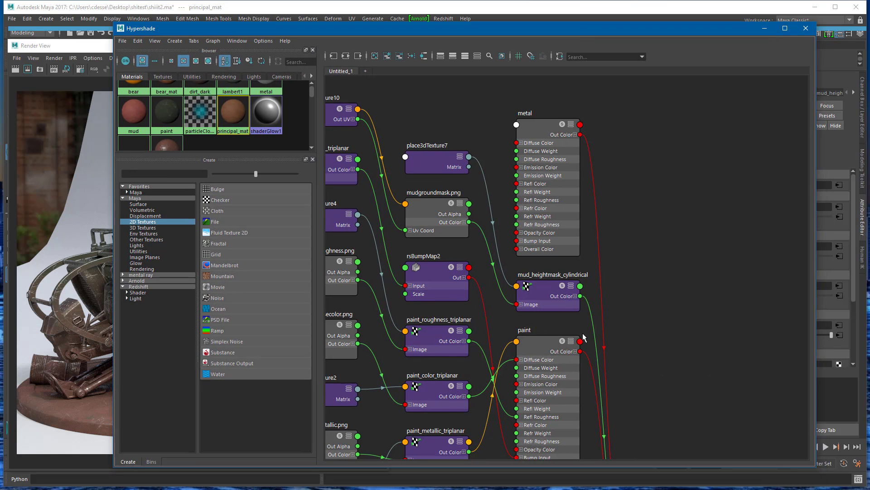
{"action": "middle_click_drag", "start_coordinate": [658, 408], "coordinate": [611, 312], "text": "alt"}
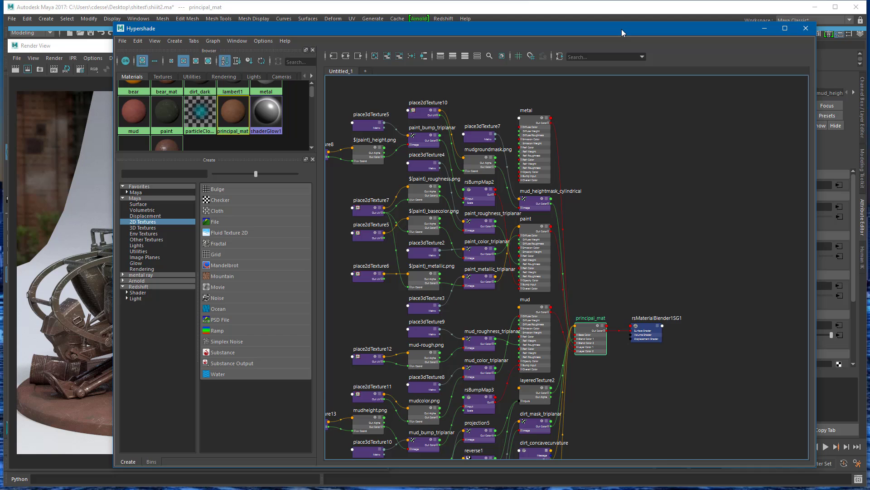
{"action": "left_click_drag", "start_coordinate": [634, 31], "coordinate": [450, 23]}
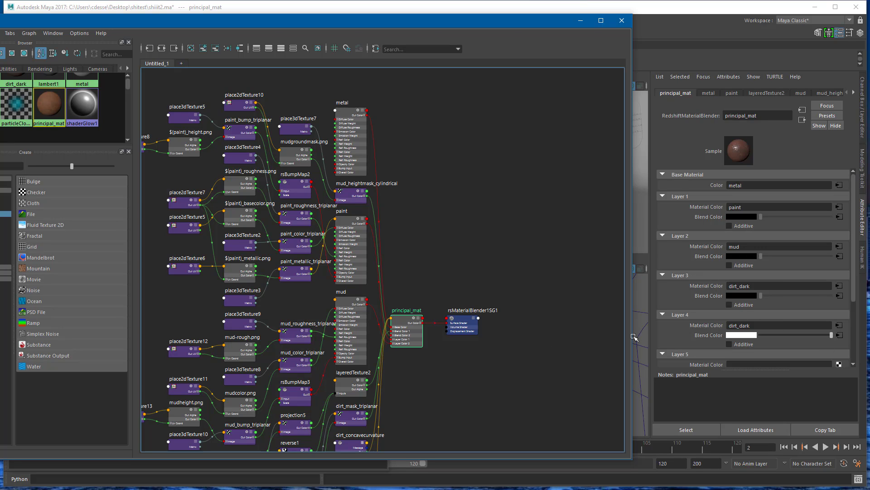
{"action": "scroll", "coordinate": [448, 284], "scroll_direction": "up", "scroll_amount": 4}
{"action": "middle_click_drag", "start_coordinate": [404, 282], "coordinate": [543, 164], "text": "alt"}
{"action": "scroll", "coordinate": [492, 354], "scroll_direction": "down", "scroll_amount": 2}
{"action": "middle_click_drag", "start_coordinate": [546, 338], "coordinate": [565, 399], "text": "alt"}
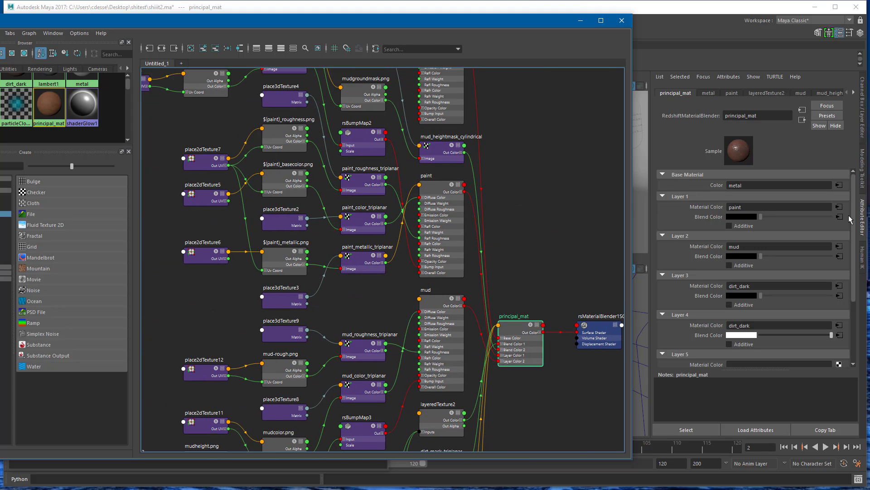
{"action": "left_click", "coordinate": [840, 218]}
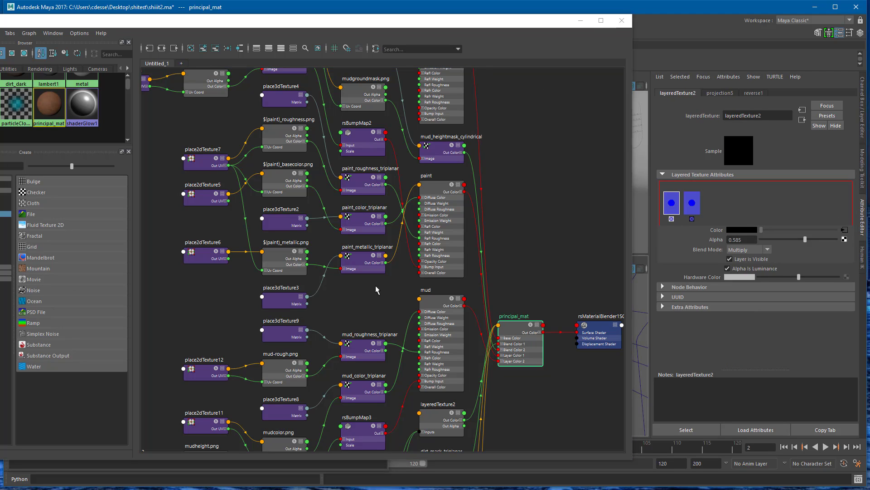
Rearrange paint_curvature, reverse1 and layeredTexture2 in the graph and check projection5's triplanar settings
{"action": "mouse_move", "coordinate": [364, 265]}
{"action": "middle_mouse_down", "text": "alt"}
{"action": "mouse_move", "coordinate": [362, 116]}
{"action": "mouse_move", "coordinate": [297, 448]}
{"action": "mouse_move", "coordinate": [364, 104]}
{"action": "middle_mouse_up", "text": "alt"}
{"action": "mouse_move", "coordinate": [294, 368]}
{"action": "middle_mouse_down", "text": "alt"}
{"action": "mouse_move", "coordinate": [314, 274]}
{"action": "mouse_move", "coordinate": [325, 104]}
{"action": "middle_mouse_up", "text": "alt"}
{"action": "scroll", "coordinate": [346, 294], "scroll_direction": "down", "scroll_amount": 2}
{"action": "middle_click_drag", "start_coordinate": [335, 247], "coordinate": [363, 322], "text": "alt"}
{"action": "mouse_move", "coordinate": [363, 322]}
{"action": "left_mouse_down"}
{"action": "mouse_move", "coordinate": [313, 303]}
{"action": "mouse_move", "coordinate": [340, 348]}
{"action": "left_mouse_up"}
{"action": "left_click_drag", "start_coordinate": [421, 234], "coordinate": [402, 370]}
{"action": "left_click_drag", "start_coordinate": [459, 170], "coordinate": [618, 335]}
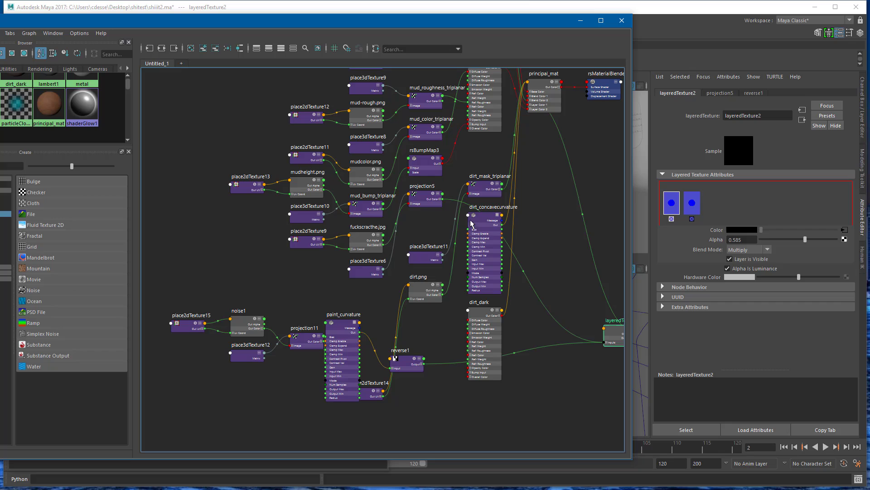
{"action": "left_click", "coordinate": [421, 198]}
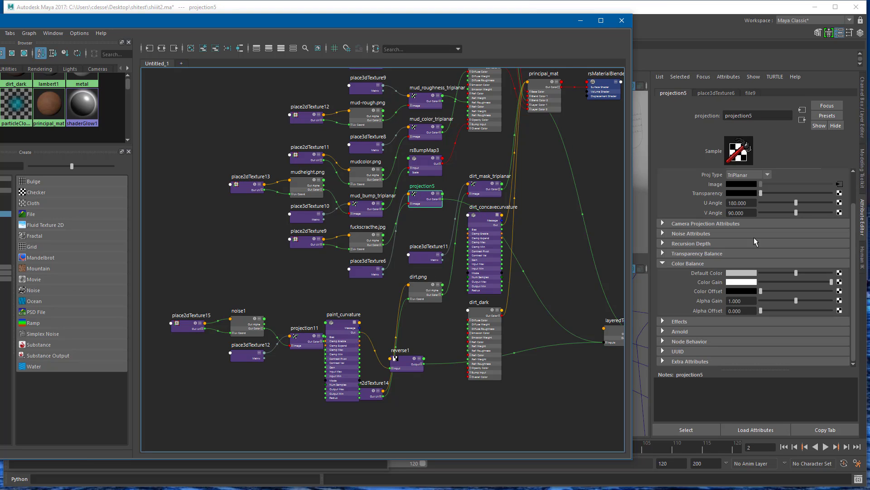
View file9's black-and-white scratch texture in FCheck, then move the Hypershade down to reveal the render
{"action": "left_click", "coordinate": [366, 240]}
{"action": "left_click", "coordinate": [801, 231]}
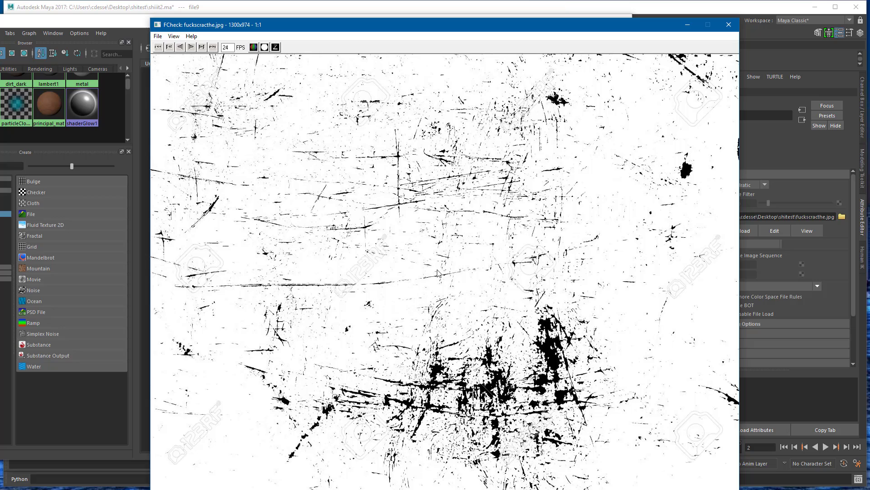
{"action": "left_click", "coordinate": [733, 25]}
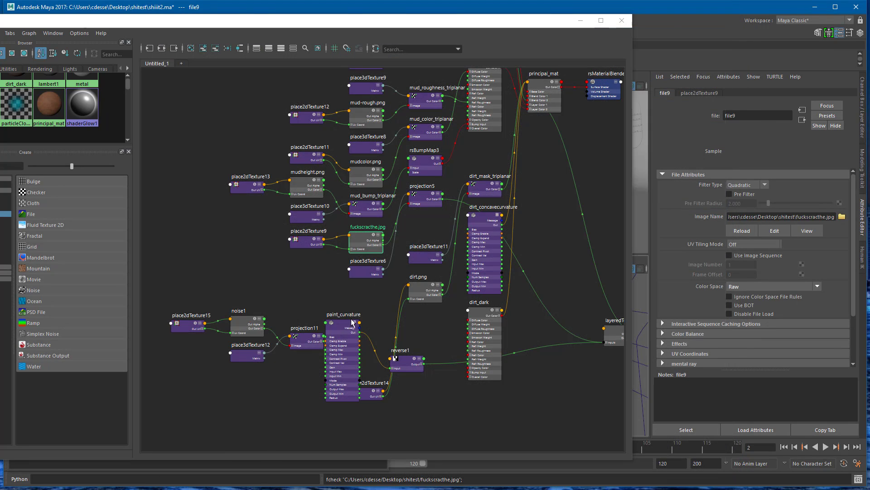
{"action": "middle_click_drag", "start_coordinate": [430, 305], "coordinate": [361, 338], "text": "alt"}
{"action": "scroll", "coordinate": [390, 330], "scroll_direction": "up", "scroll_amount": 1}
{"action": "left_click_drag", "start_coordinate": [447, 19], "coordinate": [499, 469]}
Draw a larger IPR render region over the orange decal panel and raise the Hypershade back up
{"action": "scroll", "coordinate": [521, 181], "scroll_direction": "up", "scroll_amount": 5}
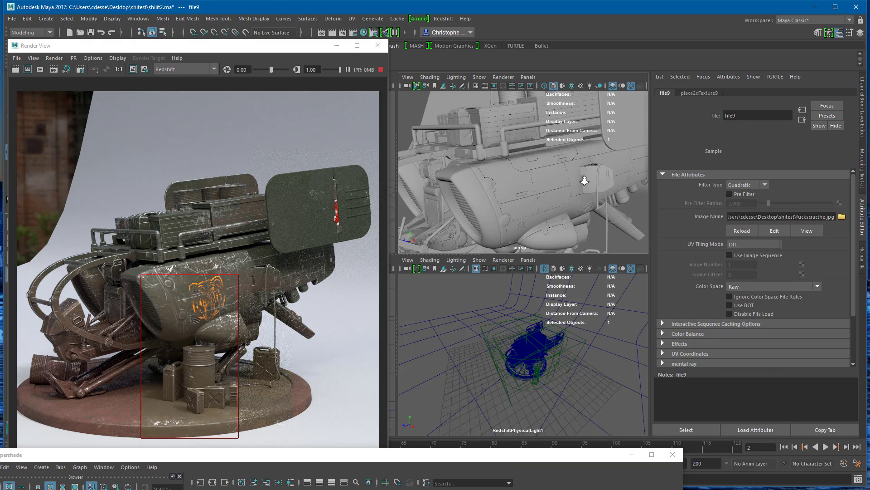
{"action": "left_click", "coordinate": [152, 269]}
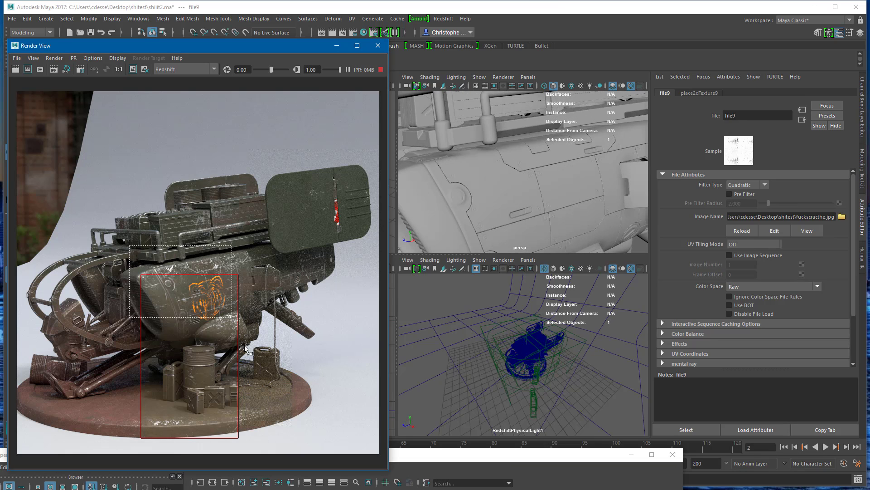
{"action": "left_click", "coordinate": [475, 453]}
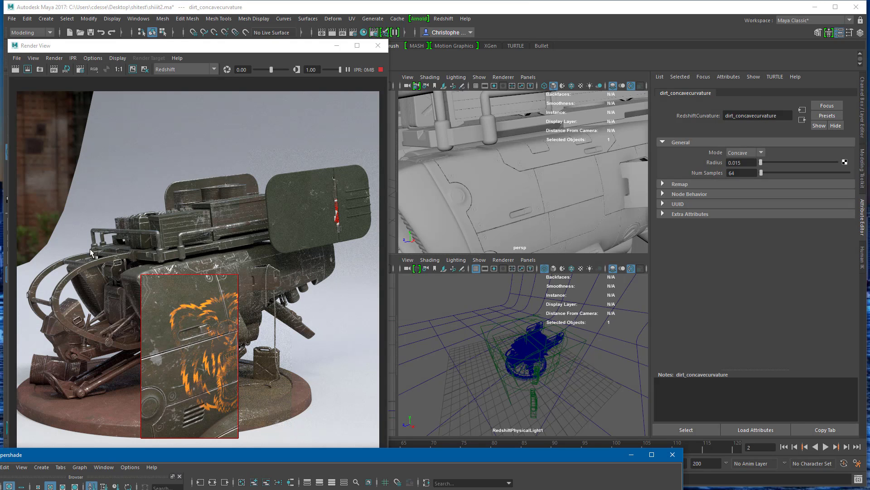
{"action": "left_click_drag", "start_coordinate": [91, 247], "coordinate": [255, 431]}
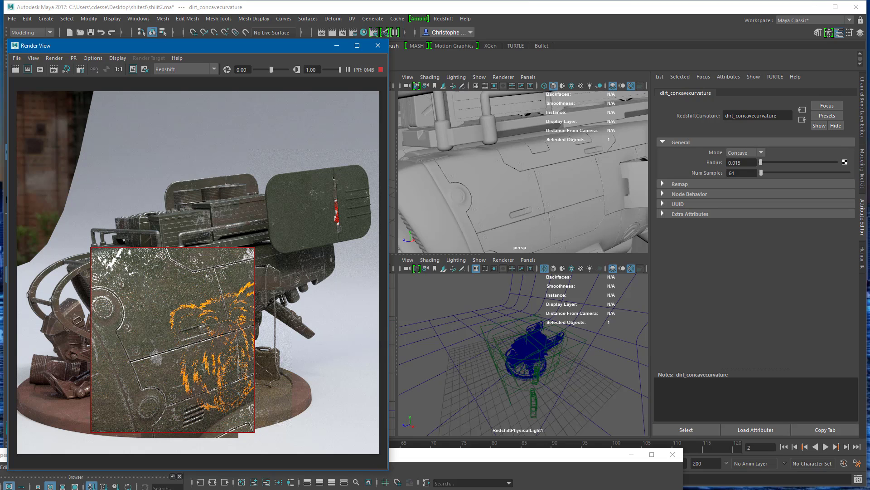
{"action": "left_click", "coordinate": [503, 454]}
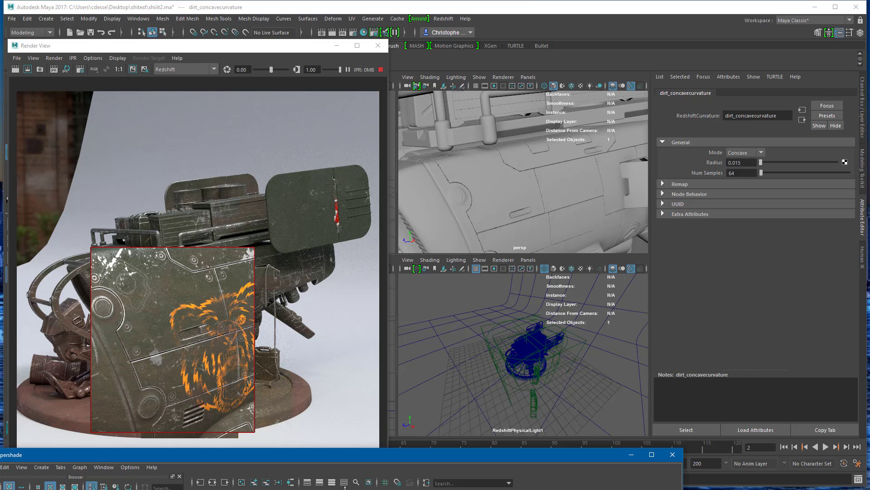
{"action": "left_click_drag", "start_coordinate": [352, 455], "coordinate": [514, 136]}
{"action": "middle_click_drag", "start_coordinate": [423, 429], "coordinate": [421, 462], "text": "alt"}
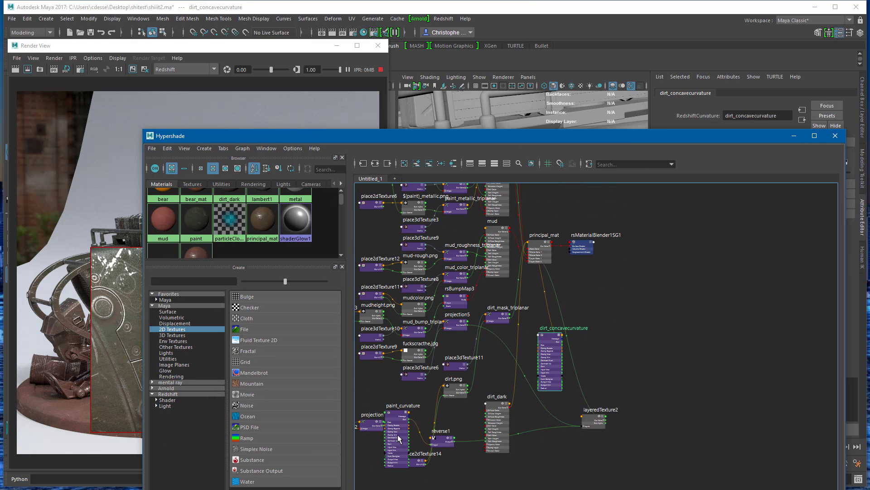
Nudge paint_curvature and dirt_dark, then try layeredTexture2's None and In blend modes on the render
{"action": "left_click_drag", "start_coordinate": [398, 434], "coordinate": [380, 489]}
{"action": "mouse_move", "coordinate": [494, 413]}
{"action": "left_mouse_down"}
{"action": "mouse_move", "coordinate": [516, 442]}
{"action": "mouse_move", "coordinate": [511, 388]}
{"action": "left_mouse_up"}
{"action": "left_click", "coordinate": [589, 416]}
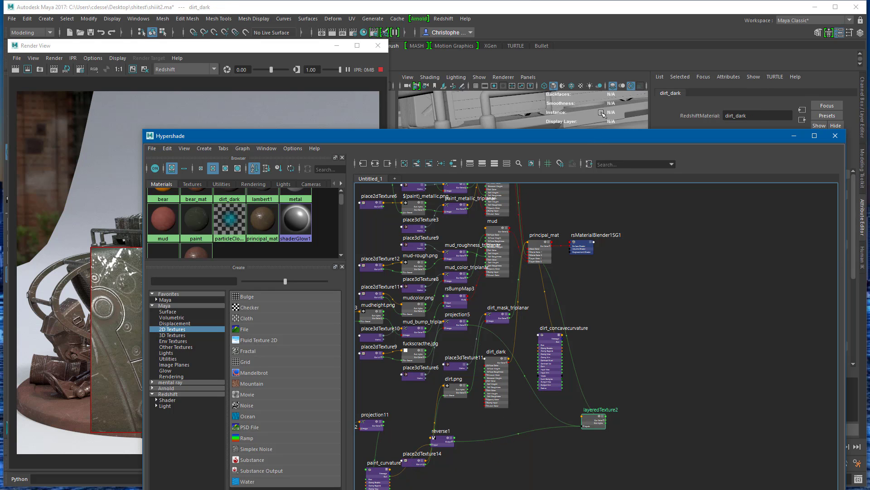
{"action": "left_click_drag", "start_coordinate": [596, 137], "coordinate": [521, 415]}
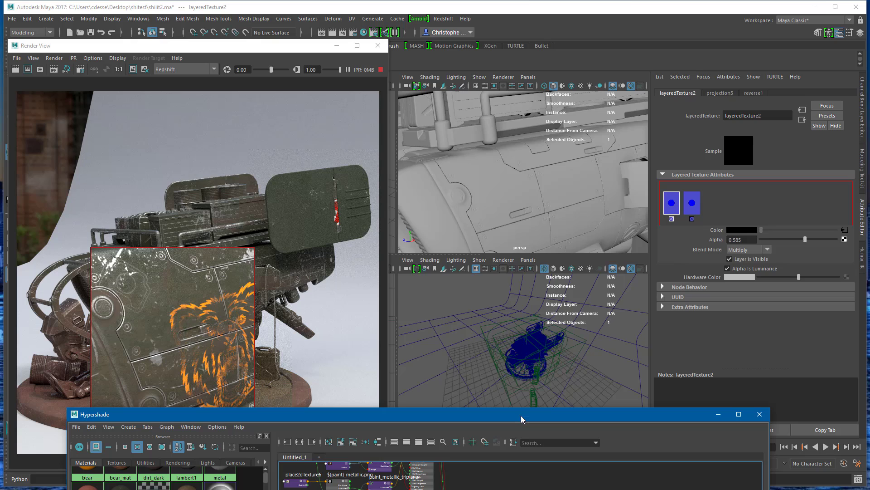
{"action": "left_click", "coordinate": [767, 249]}
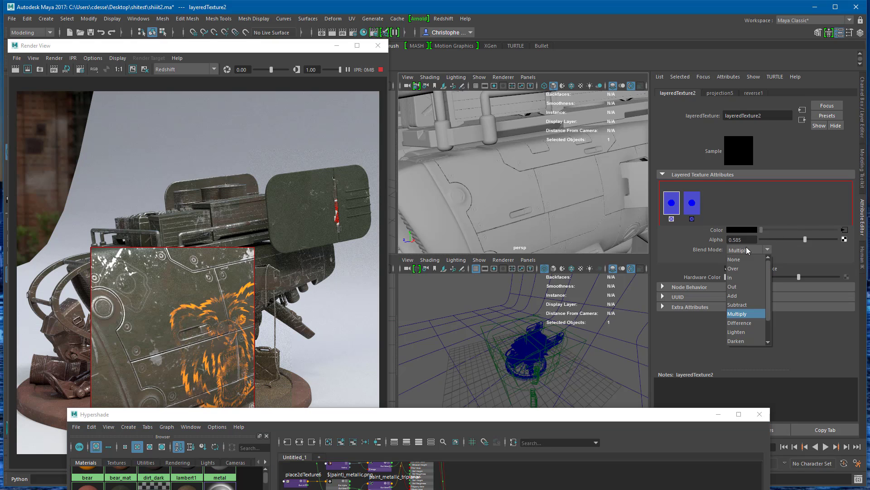
{"action": "left_click", "coordinate": [743, 251]}
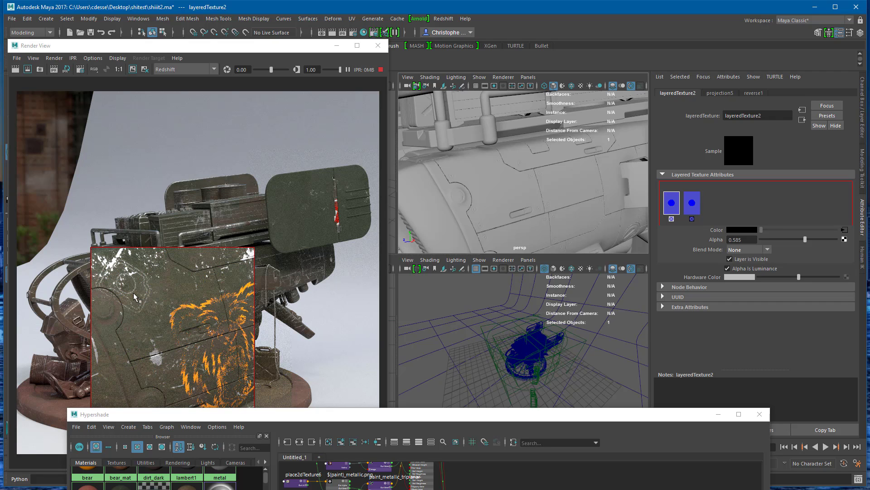
{"action": "left_click", "coordinate": [745, 250]}
{"action": "left_click", "coordinate": [733, 277]}
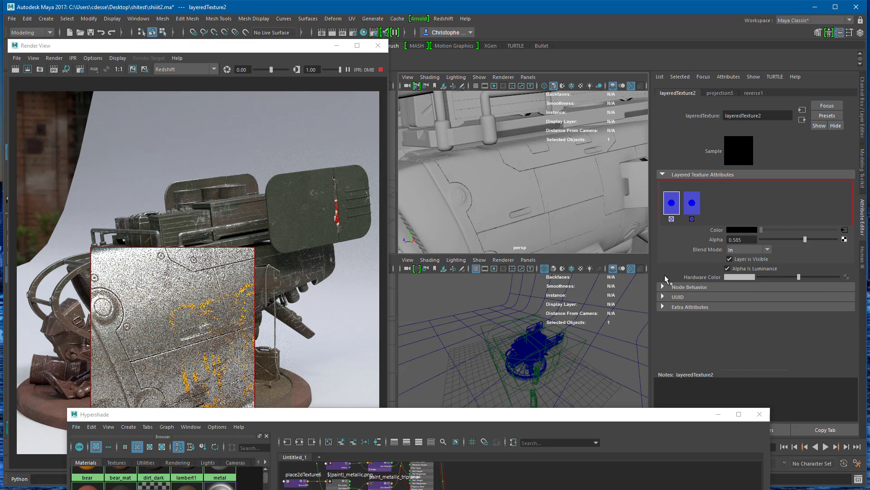
Try Subtract, Difference and Lighten blend modes, then restore Multiply
{"action": "left_click", "coordinate": [735, 250]}
{"action": "left_click", "coordinate": [739, 305]}
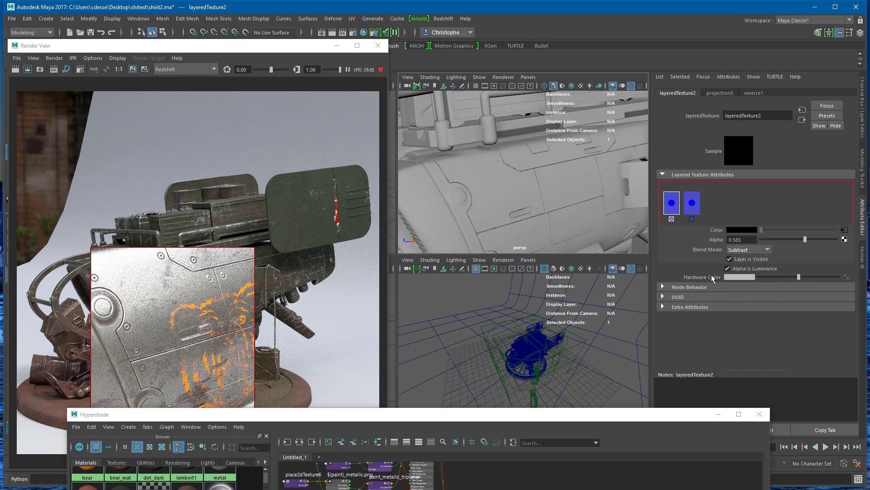
{"action": "left_click", "coordinate": [747, 250]}
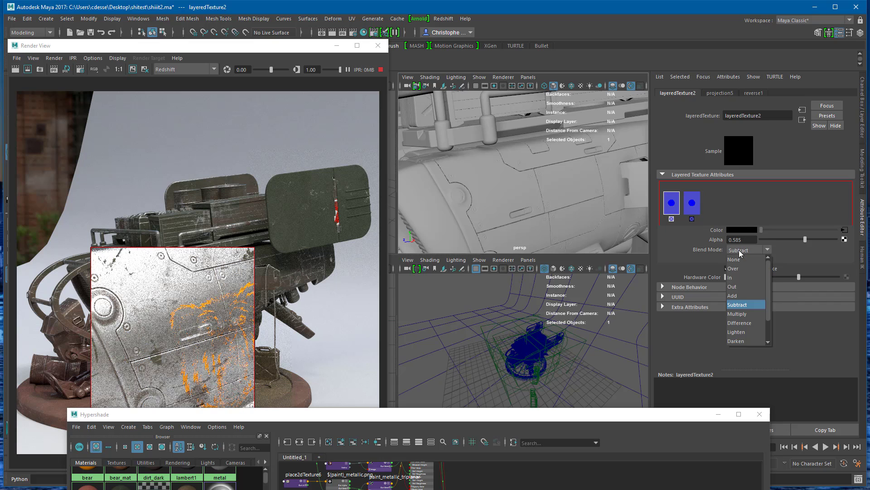
{"action": "left_click", "coordinate": [746, 318]}
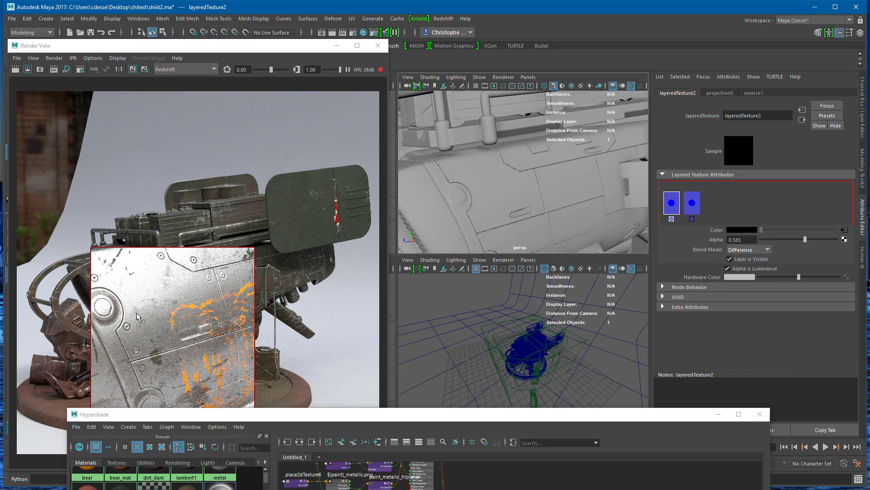
{"action": "left_click", "coordinate": [734, 251]}
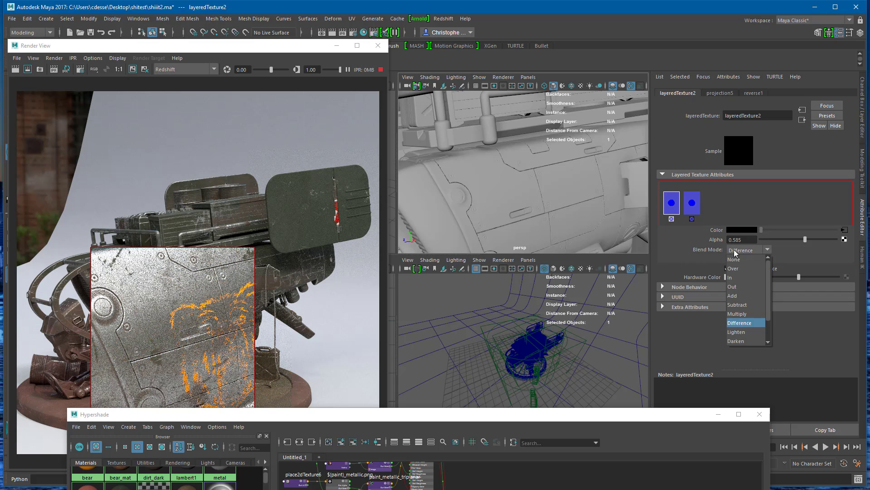
{"action": "left_click", "coordinate": [741, 333]}
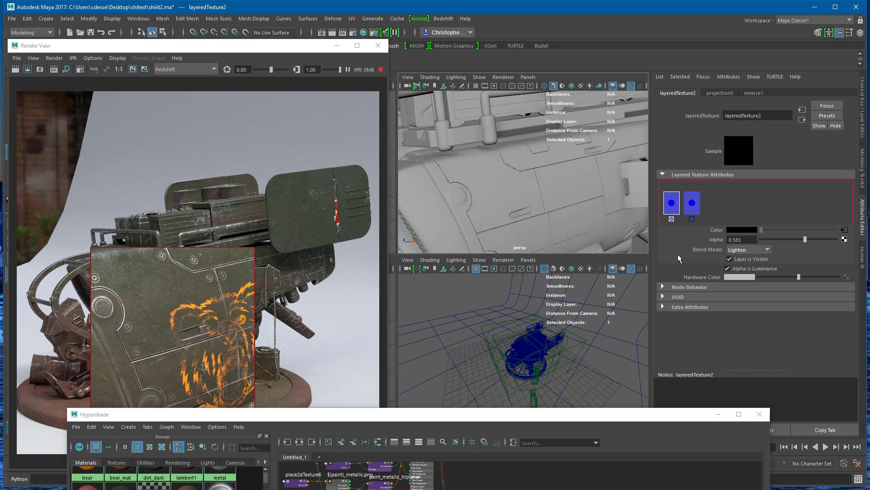
{"action": "left_click", "coordinate": [740, 250]}
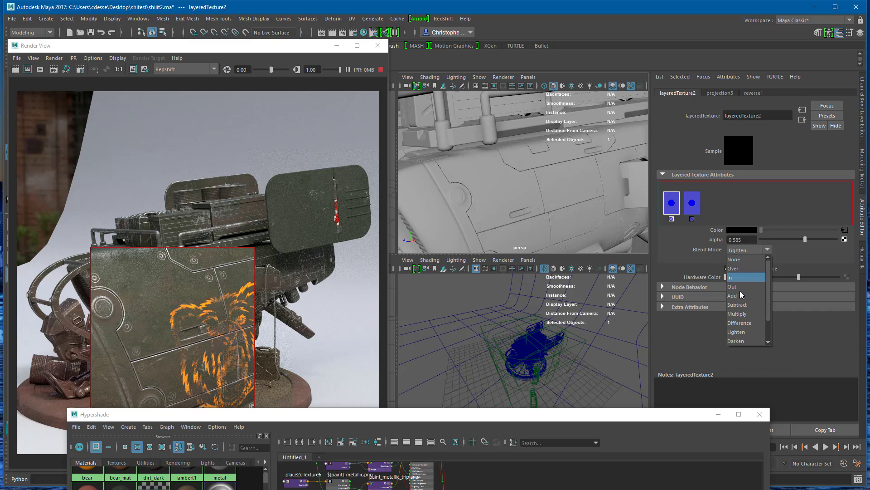
{"action": "left_click", "coordinate": [737, 313]}
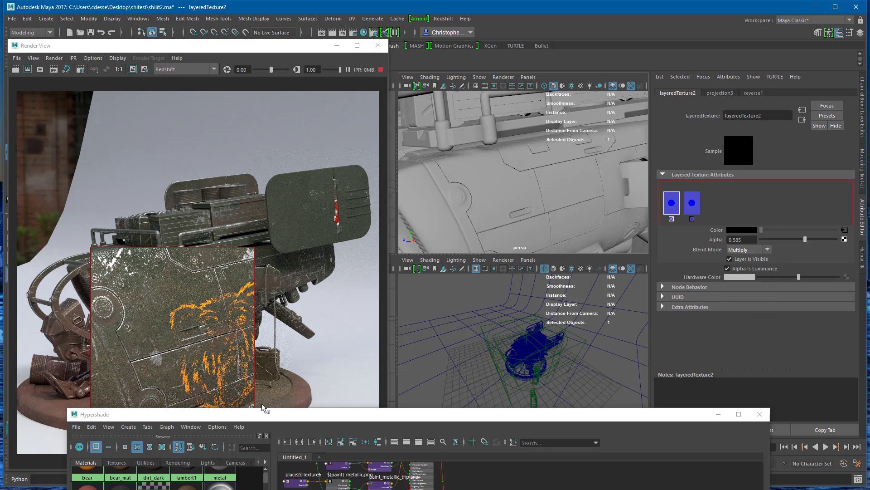
{"action": "left_click_drag", "start_coordinate": [258, 413], "coordinate": [453, 133]}
{"action": "left_click_drag", "start_coordinate": [484, 85], "coordinate": [481, 208]}
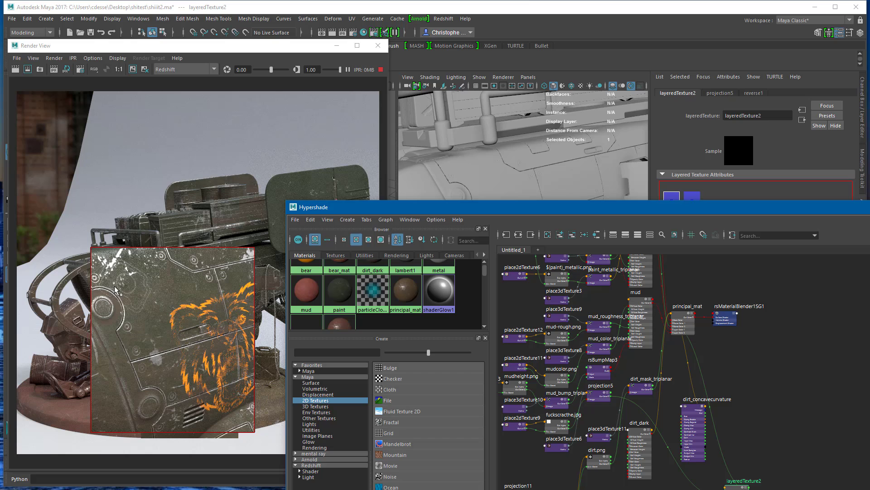
Draw a fresh IPR render region over the decal panel and rearrange the Hypershade and Render View
{"action": "left_click_drag", "start_coordinate": [74, 242], "coordinate": [183, 356]}
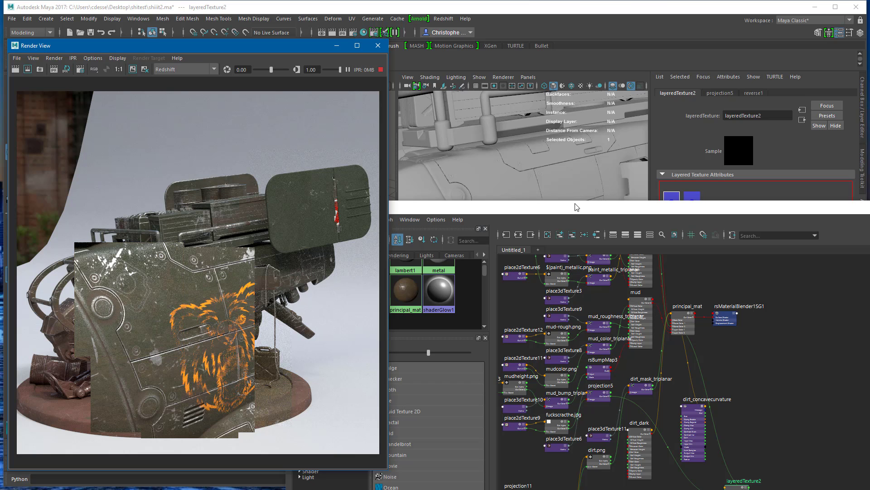
{"action": "left_click_drag", "start_coordinate": [560, 213], "coordinate": [636, 204]}
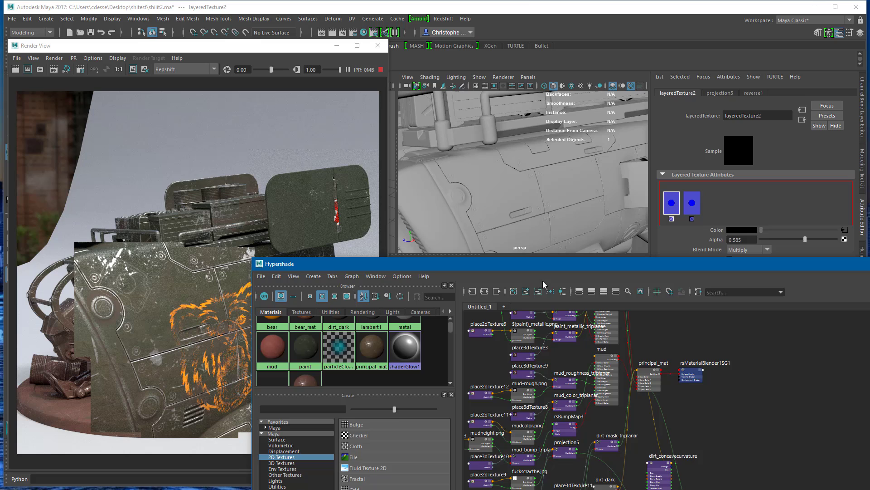
{"action": "left_click_drag", "start_coordinate": [543, 264], "coordinate": [666, 143]}
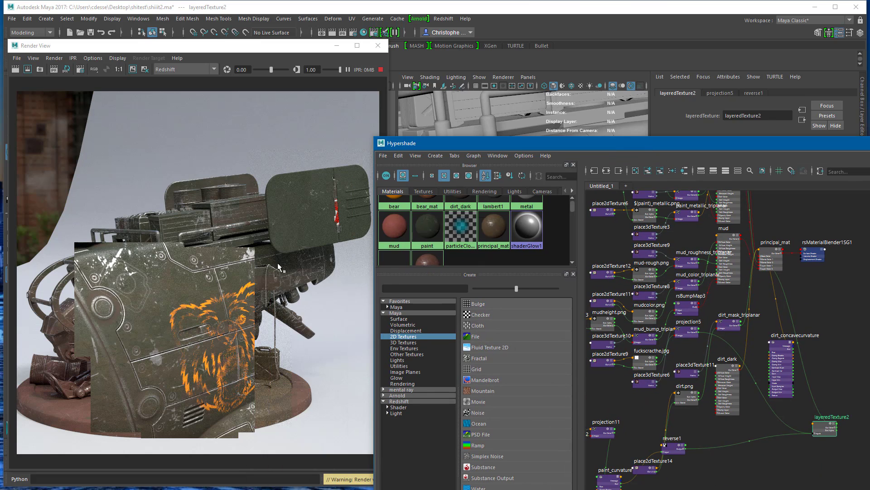
{"action": "left_click", "coordinate": [278, 267]}
{"action": "scroll", "coordinate": [237, 298], "scroll_direction": "down", "scroll_amount": 3}
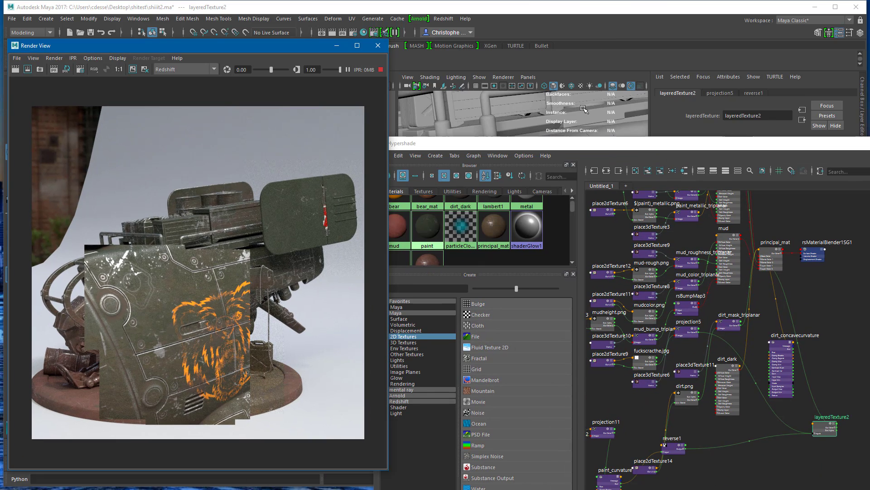
{"action": "right_click_drag", "start_coordinate": [583, 108], "coordinate": [528, 83], "text": "alt"}
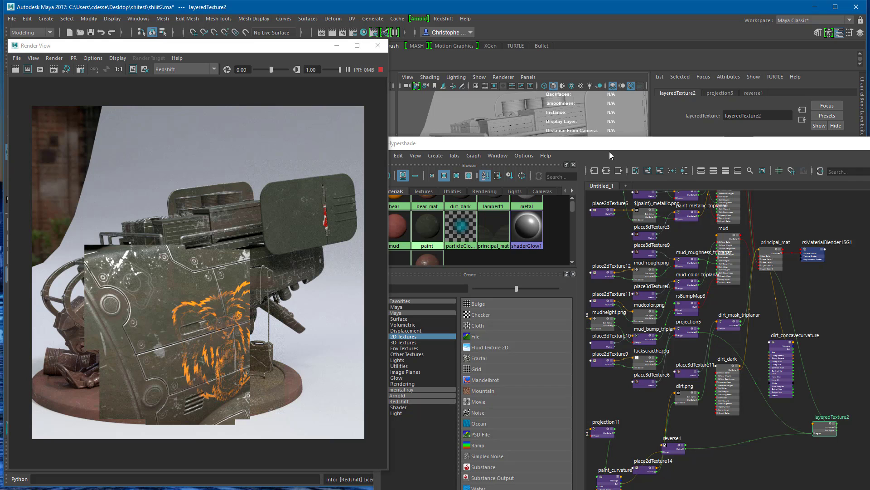
{"action": "left_click_drag", "start_coordinate": [609, 155], "coordinate": [514, 105]}
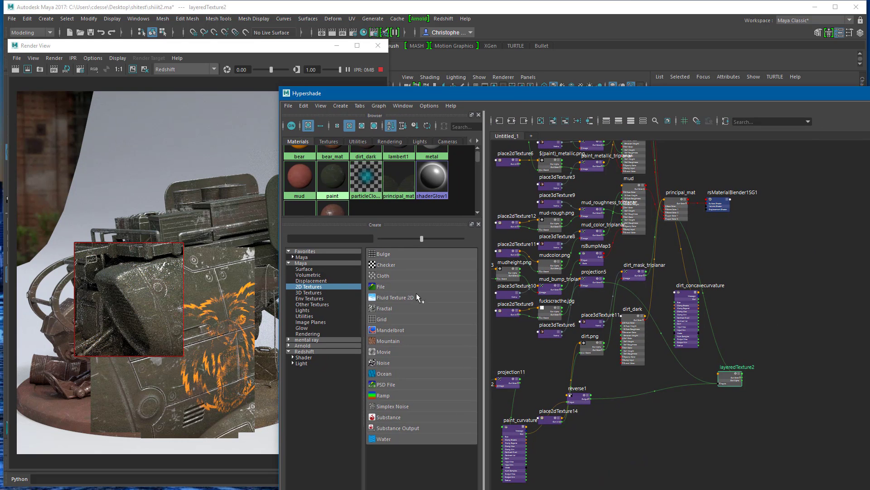
Load paint_curvature's settings (Convex, radius 0.004, 64 samples) in the Attribute Editor
{"action": "left_click", "coordinate": [515, 434]}
{"action": "mouse_move", "coordinate": [590, 96]}
{"action": "left_mouse_down"}
{"action": "mouse_move", "coordinate": [411, 75]}
{"action": "mouse_move", "coordinate": [397, 187]}
{"action": "mouse_move", "coordinate": [397, 382]}
{"action": "left_mouse_up"}
{"action": "scroll", "coordinate": [552, 171], "scroll_direction": "up", "scroll_amount": 6}
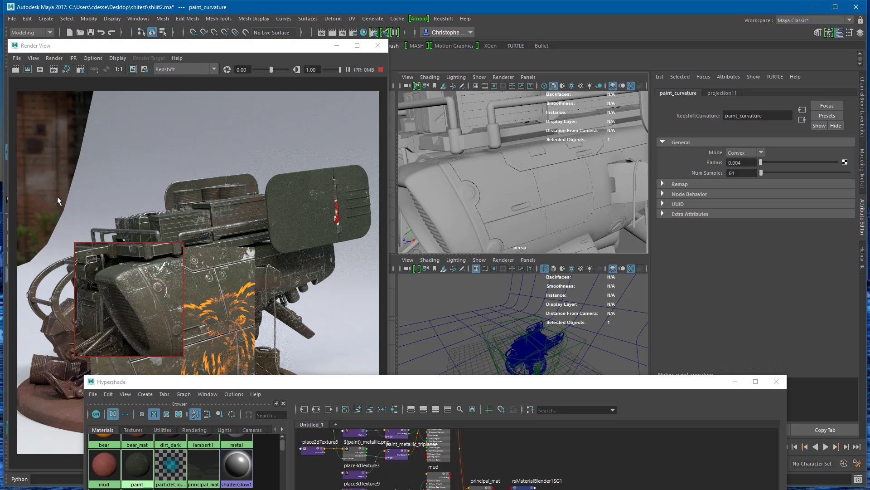
Preview a 0.040 paint_curvature radius over a larger side-panel region, then restore the radius to 0.004
{"action": "left_click_drag", "start_coordinate": [51, 191], "coordinate": [271, 411]}
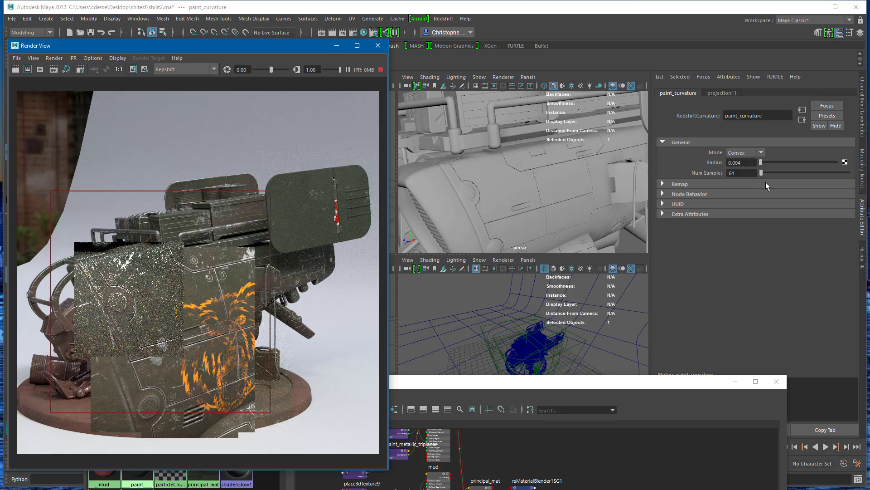
{"action": "left_click", "coordinate": [741, 163]}
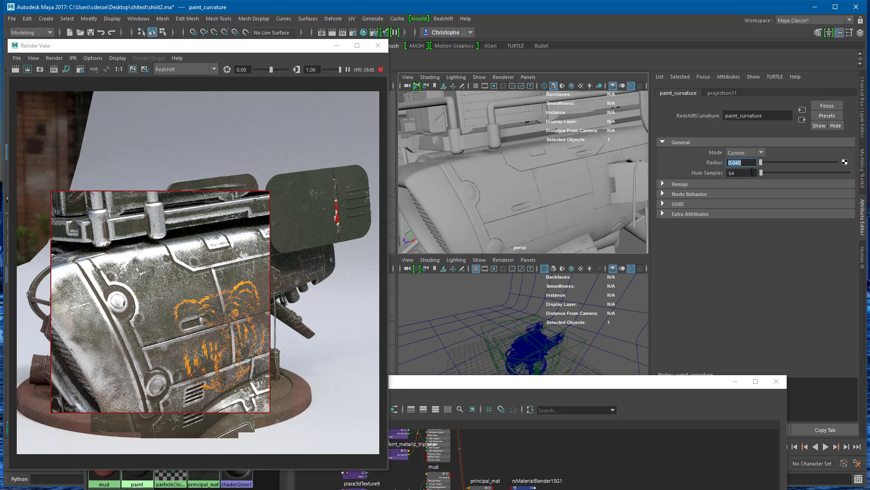
{"action": "left_click", "coordinate": [747, 166]}
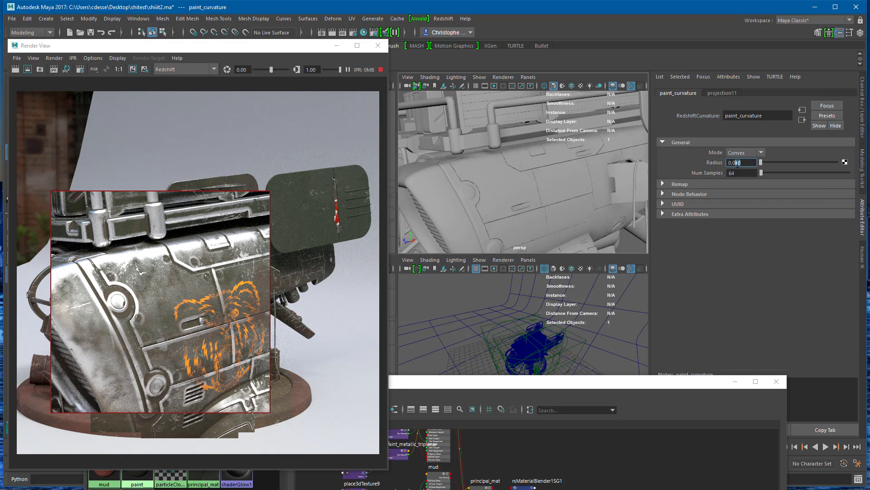
{"action": "type", "text": "04"}
{"action": "key", "text": "Return"}
Pan the Hypershade graph and move paint_curvature up beside reverse1
{"action": "left_click_drag", "start_coordinate": [506, 382], "coordinate": [727, 106]}
{"action": "scroll", "coordinate": [617, 403], "scroll_direction": "down", "scroll_amount": 3}
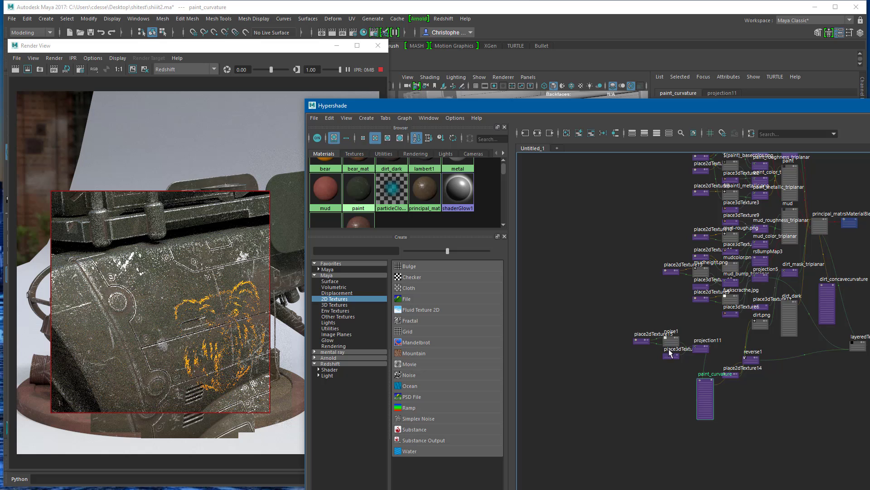
{"action": "scroll", "coordinate": [579, 368], "scroll_direction": "up", "scroll_amount": 5}
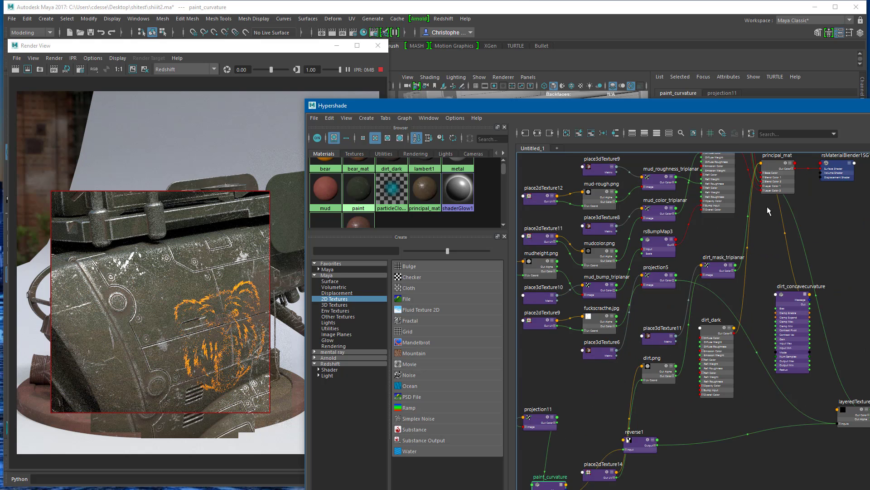
{"action": "middle_click_drag", "start_coordinate": [767, 207], "coordinate": [730, 264], "text": "alt"}
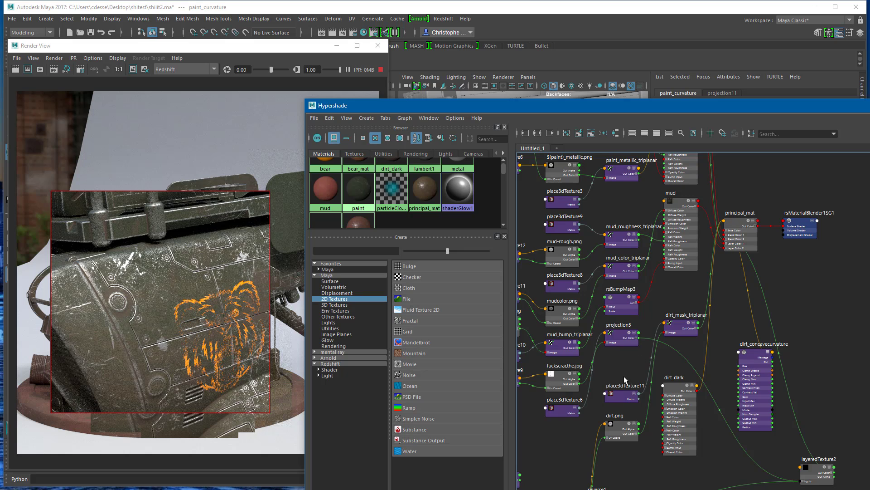
{"action": "middle_click_drag", "start_coordinate": [637, 358], "coordinate": [751, 205], "text": "alt"}
{"action": "middle_click_drag", "start_coordinate": [607, 387], "coordinate": [682, 405]}
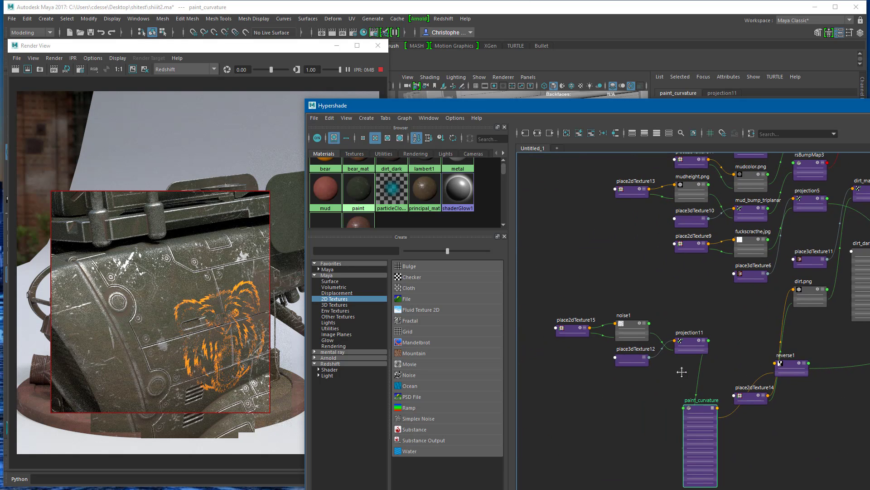
{"action": "left_click_drag", "start_coordinate": [706, 417], "coordinate": [755, 329]}
Show projection11's TriPlanar settings (U angle 180, V angle 90) in the Attribute Editor
{"action": "scroll", "coordinate": [698, 362], "scroll_direction": "up", "scroll_amount": 2}
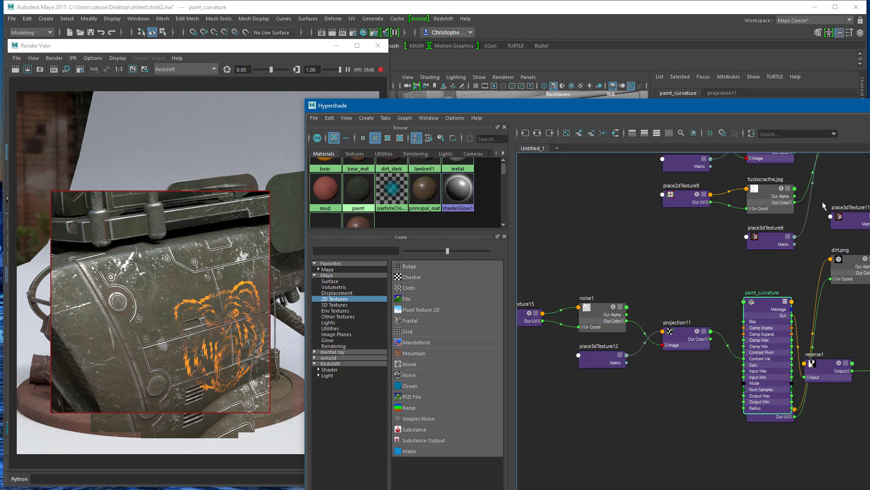
{"action": "scroll", "coordinate": [791, 313], "scroll_direction": "up", "scroll_amount": 2}
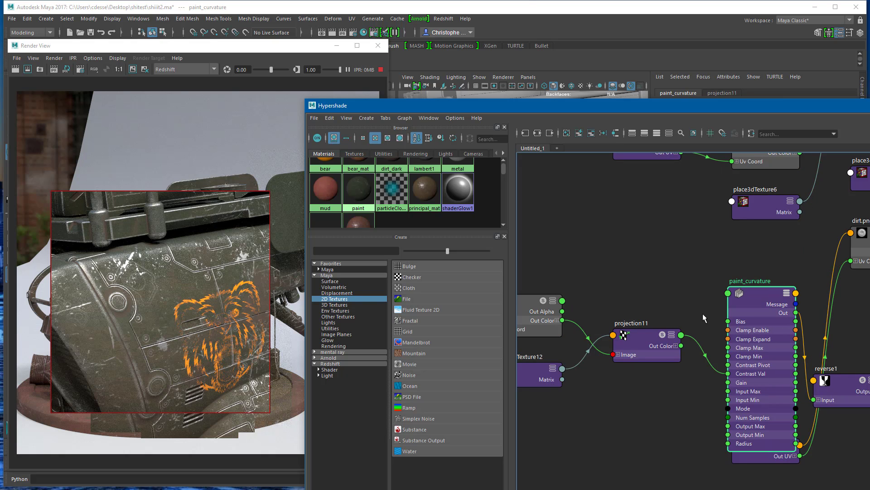
{"action": "middle_click_drag", "start_coordinate": [650, 276], "coordinate": [697, 301], "text": "alt"}
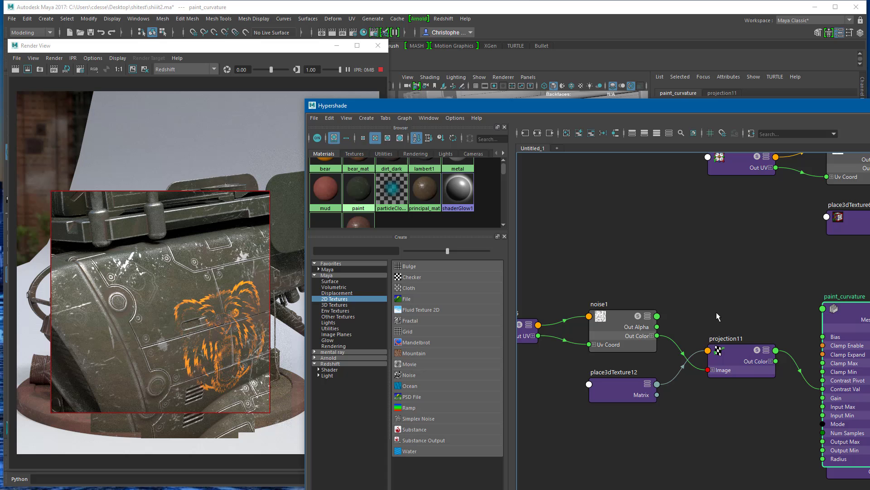
{"action": "left_click", "coordinate": [730, 357]}
{"action": "left_click_drag", "start_coordinate": [712, 111], "coordinate": [671, 246]}
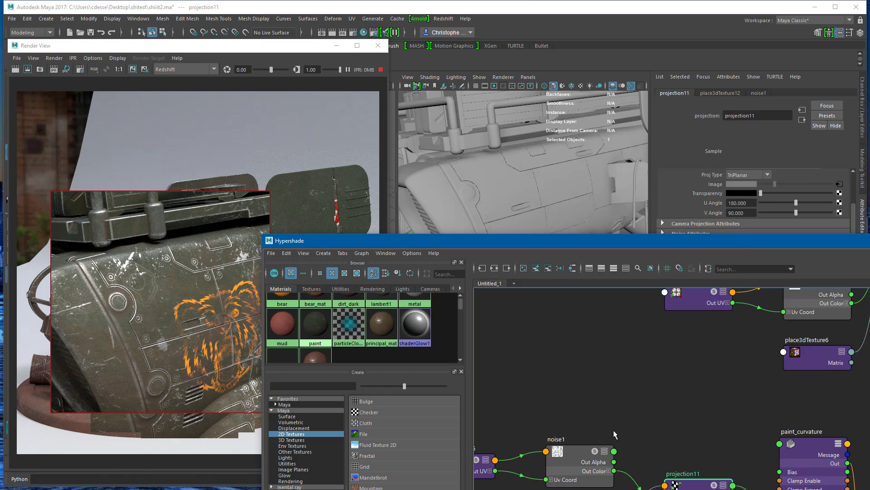
Set noise1's Threshold to 0.519 and Amplitude to 0.318, then re-render the panel region
{"action": "middle_click_drag", "start_coordinate": [612, 409], "coordinate": [649, 379], "text": "alt"}
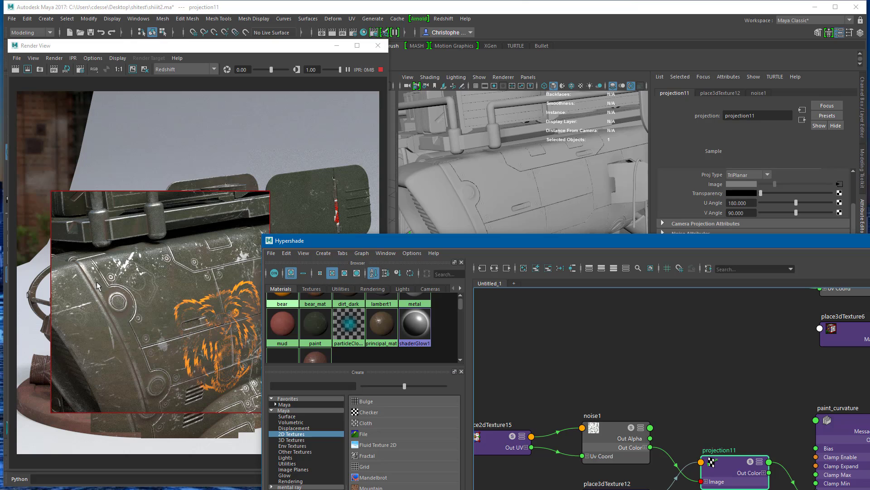
{"action": "left_click", "coordinate": [598, 437]}
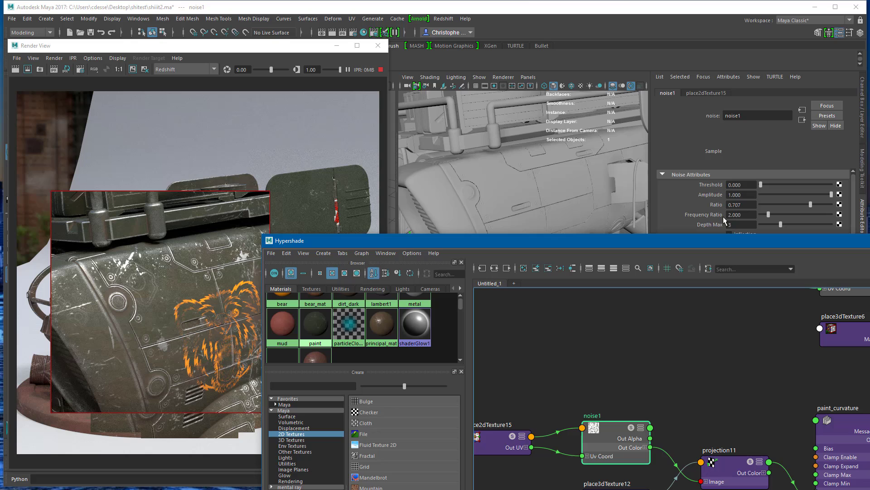
{"action": "left_click", "coordinate": [796, 186]}
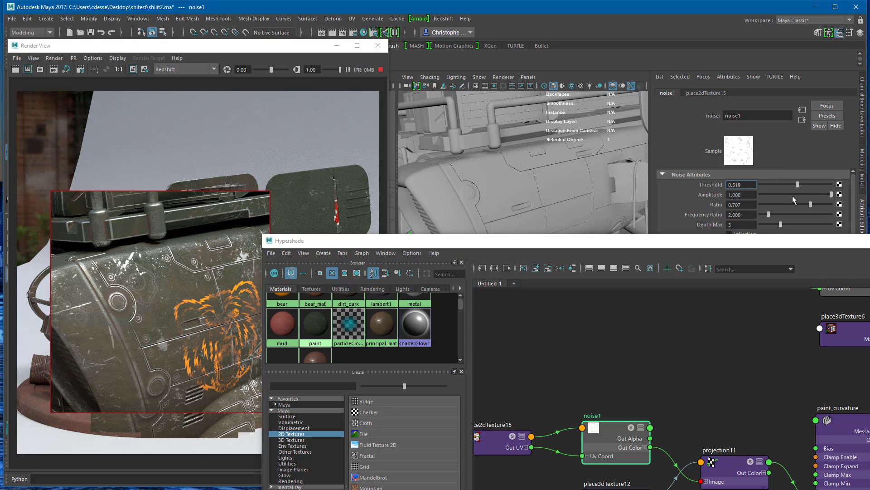
{"action": "left_click_drag", "start_coordinate": [792, 195], "coordinate": [782, 194]}
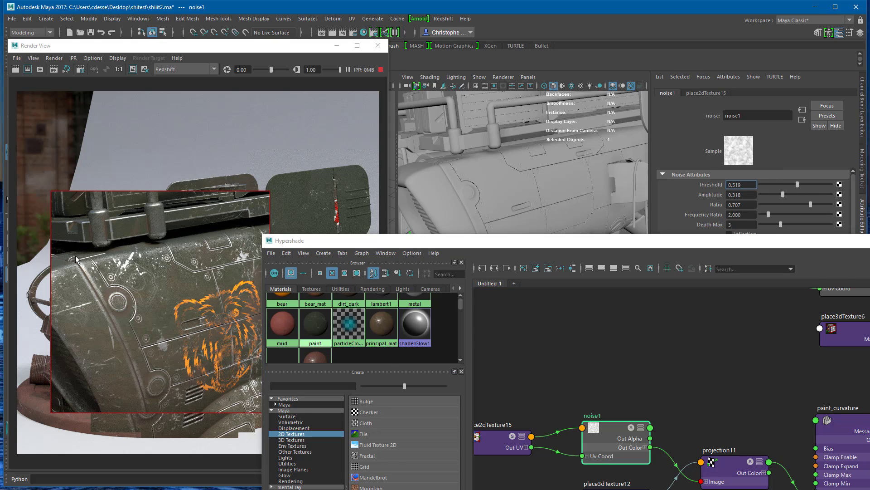
{"action": "left_click_drag", "start_coordinate": [75, 257], "coordinate": [178, 425]}
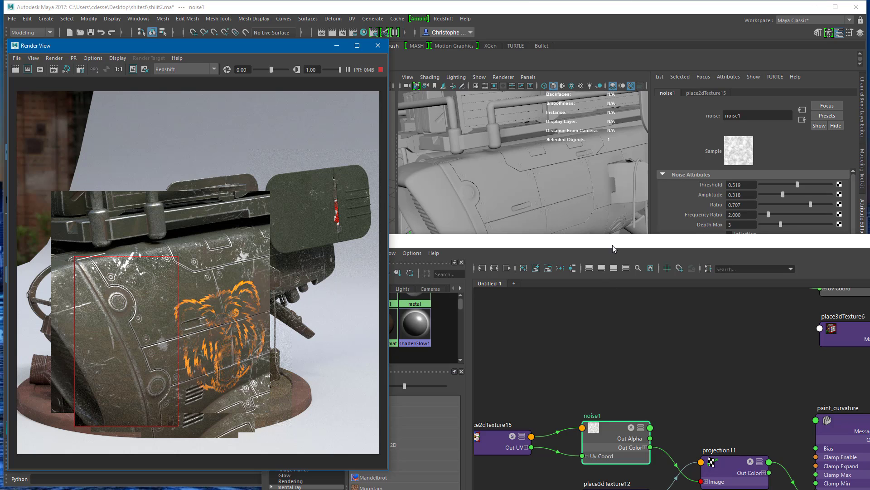
Tidy the shading network by moving paint_curvature and reverse1 closer together
{"action": "left_click_drag", "start_coordinate": [613, 246], "coordinate": [415, 110]}
{"action": "scroll", "coordinate": [567, 282], "scroll_direction": "down", "scroll_amount": 5}
{"action": "middle_click_drag", "start_coordinate": [554, 252], "coordinate": [520, 352], "text": "alt"}
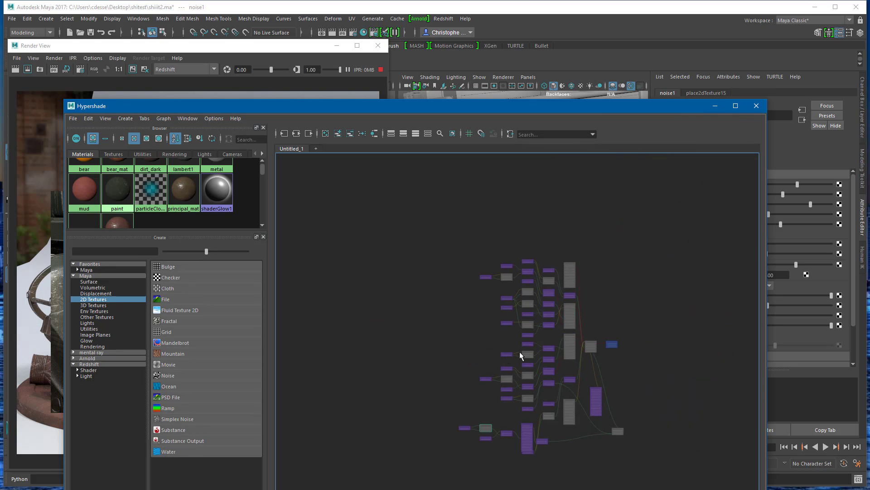
{"action": "scroll", "coordinate": [522, 354], "scroll_direction": "up", "scroll_amount": 5}
{"action": "mouse_move", "coordinate": [439, 485]}
{"action": "middle_mouse_down", "text": "alt"}
{"action": "mouse_move", "coordinate": [443, 288]}
{"action": "mouse_move", "coordinate": [351, 313]}
{"action": "middle_mouse_up", "text": "alt"}
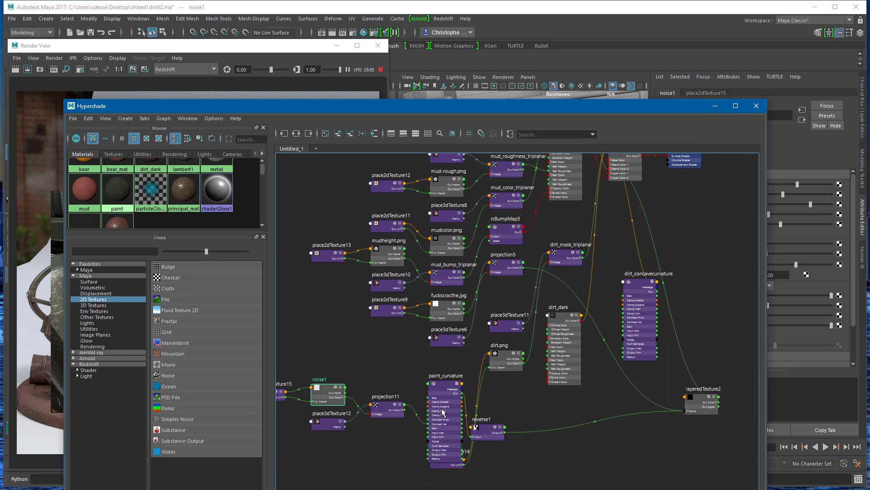
{"action": "mouse_move", "coordinate": [443, 412]}
{"action": "left_mouse_down"}
{"action": "mouse_move", "coordinate": [413, 381]}
{"action": "mouse_move", "coordinate": [428, 385]}
{"action": "mouse_move", "coordinate": [417, 397]}
{"action": "left_mouse_up"}
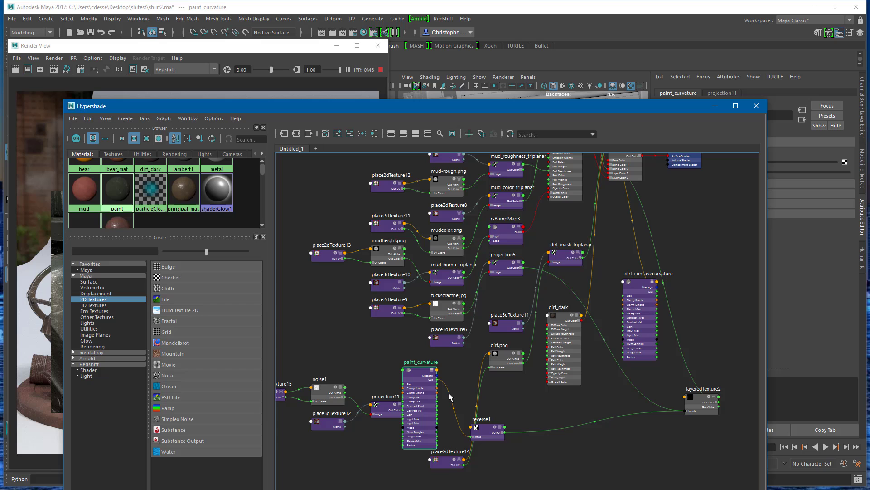
{"action": "left_click", "coordinate": [476, 428]}
{"action": "left_click_drag", "start_coordinate": [475, 428], "coordinate": [473, 400]}
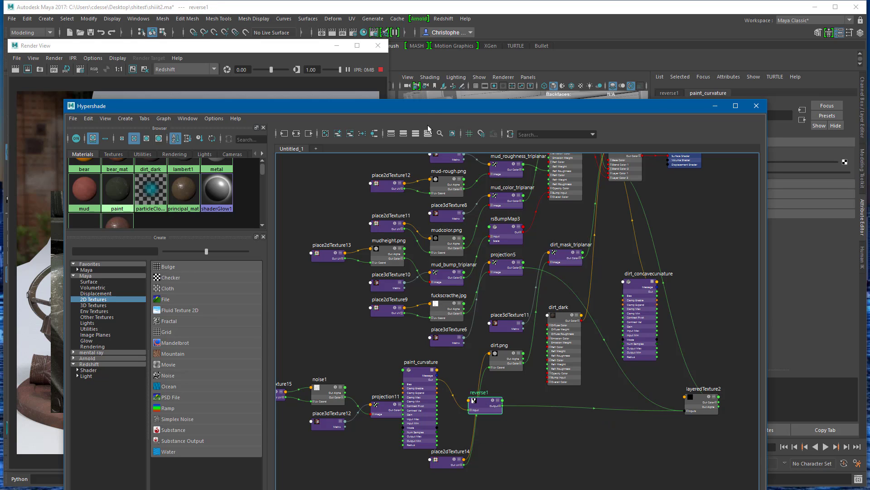
Move the Hypershade aside, zoom the viewport out, and draw a render region over the tail fin
{"action": "left_click_drag", "start_coordinate": [438, 109], "coordinate": [486, 268]}
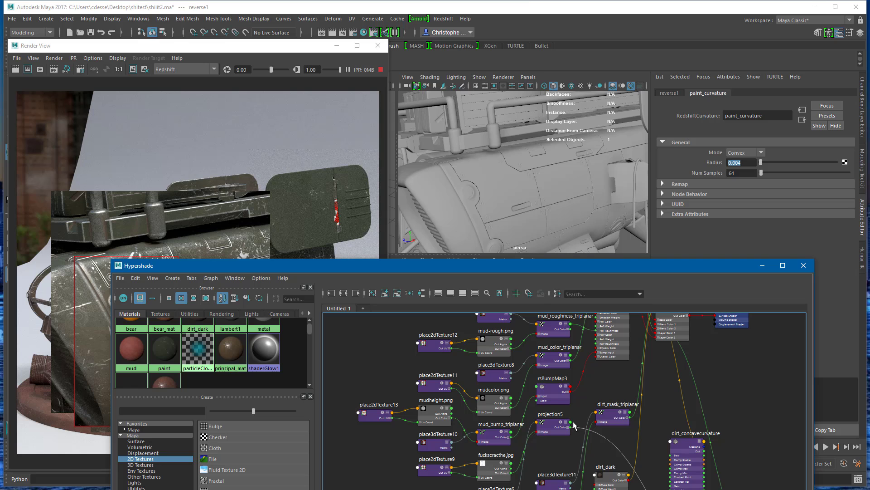
{"action": "left_click_drag", "start_coordinate": [554, 271], "coordinate": [533, 253]}
{"action": "mouse_move", "coordinate": [509, 390]}
{"action": "middle_mouse_down", "text": "alt"}
{"action": "mouse_move", "coordinate": [462, 489]}
{"action": "mouse_move", "coordinate": [435, 489]}
{"action": "middle_mouse_up", "text": "alt"}
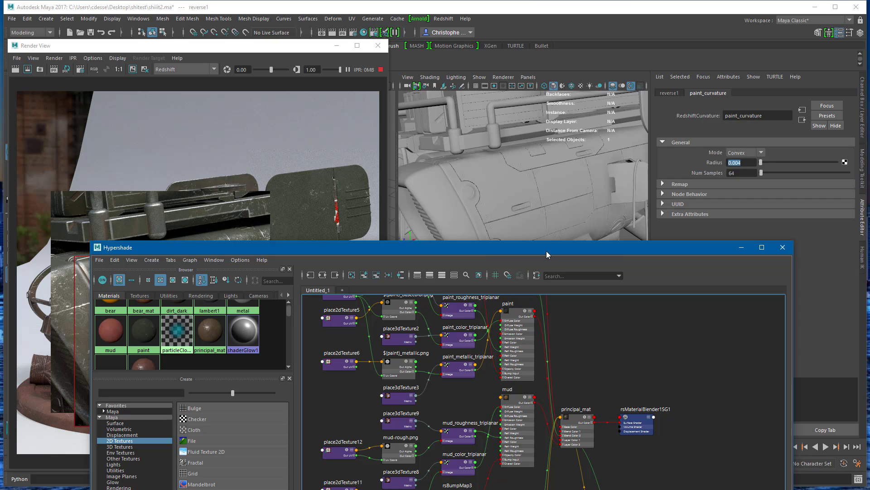
{"action": "middle_click_drag", "start_coordinate": [470, 320], "coordinate": [496, 434], "text": "alt"}
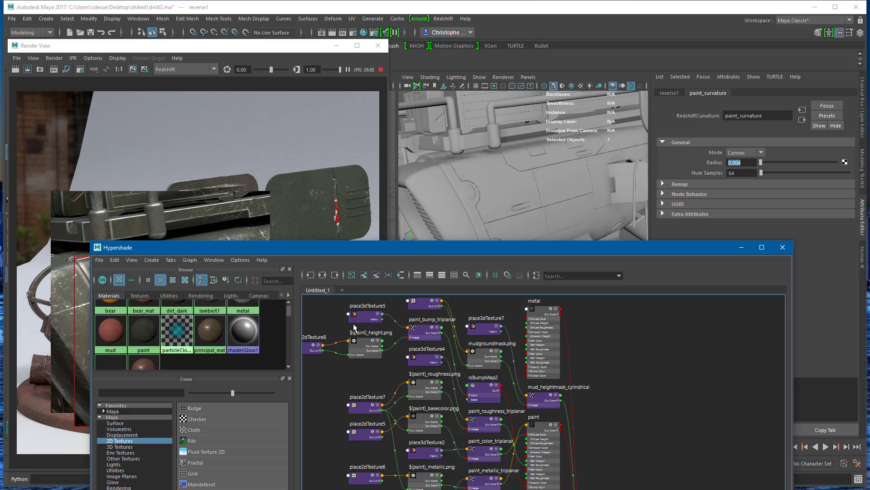
{"action": "left_click_drag", "start_coordinate": [357, 252], "coordinate": [600, 237]}
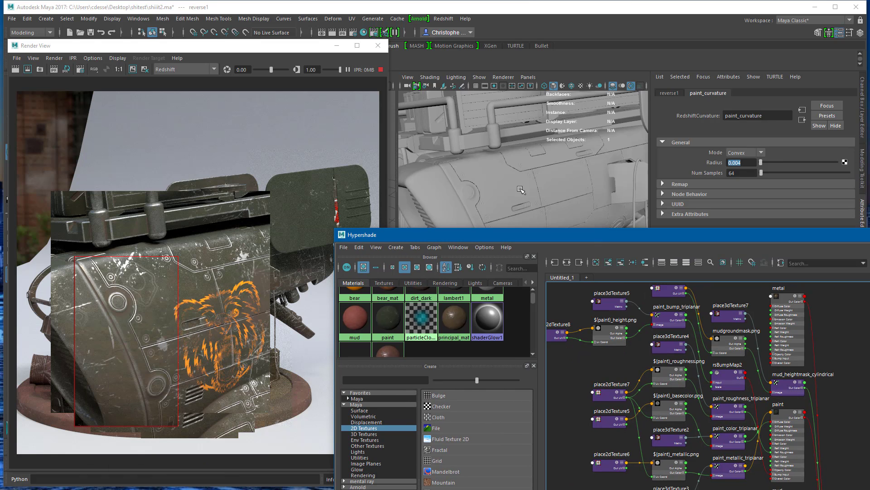
{"action": "middle_click_drag", "start_coordinate": [464, 131], "coordinate": [463, 140], "text": "alt"}
{"action": "scroll", "coordinate": [464, 140], "scroll_direction": "down", "scroll_amount": 5}
{"action": "middle_click_drag", "start_coordinate": [530, 195], "coordinate": [526, 168], "text": "alt"}
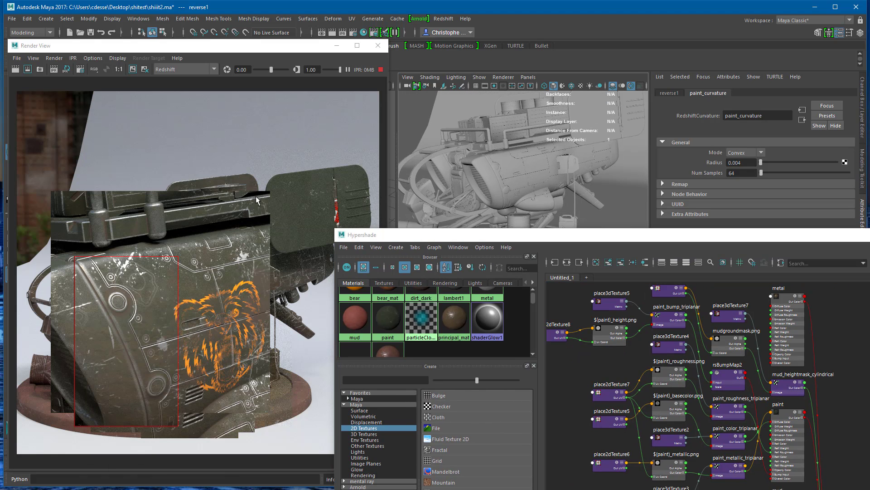
{"action": "left_click_drag", "start_coordinate": [235, 146], "coordinate": [373, 276]}
Bring the Hypershade forward, reposition it, and return focus to the scene window
{"action": "left_click", "coordinate": [570, 297]}
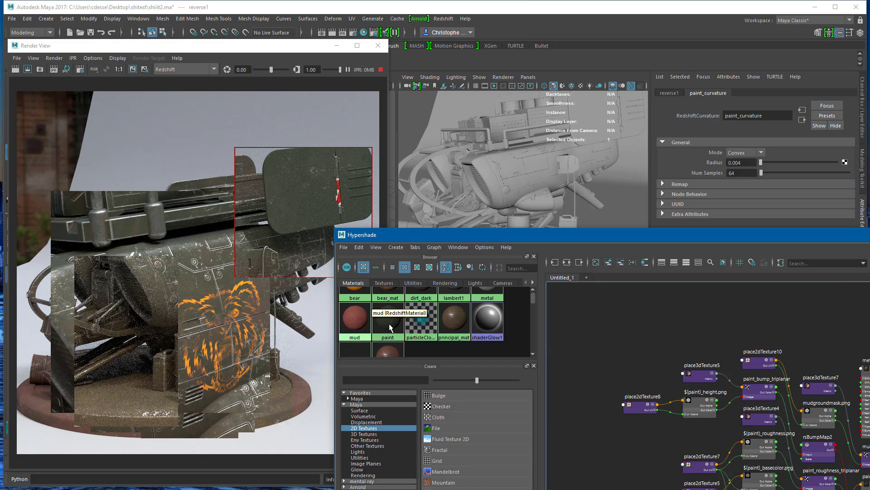
{"action": "middle_click_drag", "start_coordinate": [389, 325], "coordinate": [403, 274], "text": "alt"}
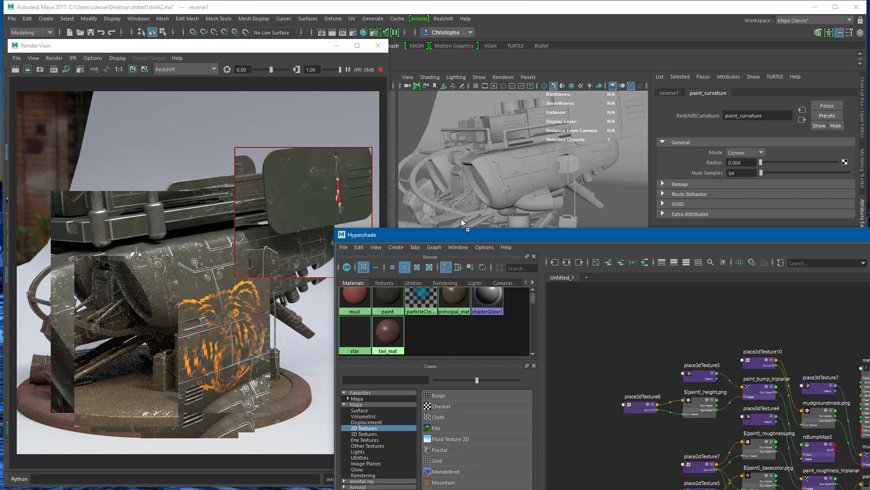
{"action": "left_click", "coordinate": [524, 104]}
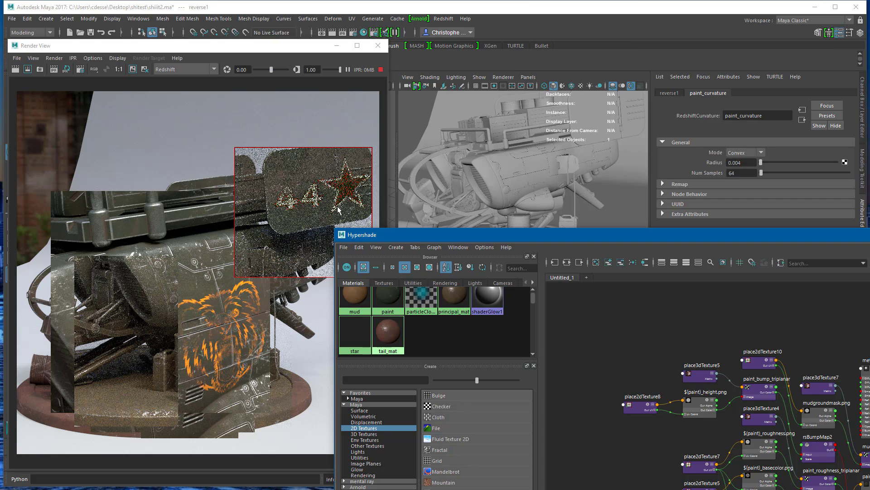
Open the Outliner from the hotbox, move the Render View aside, and expand the main group
{"action": "key", "text": "space"}
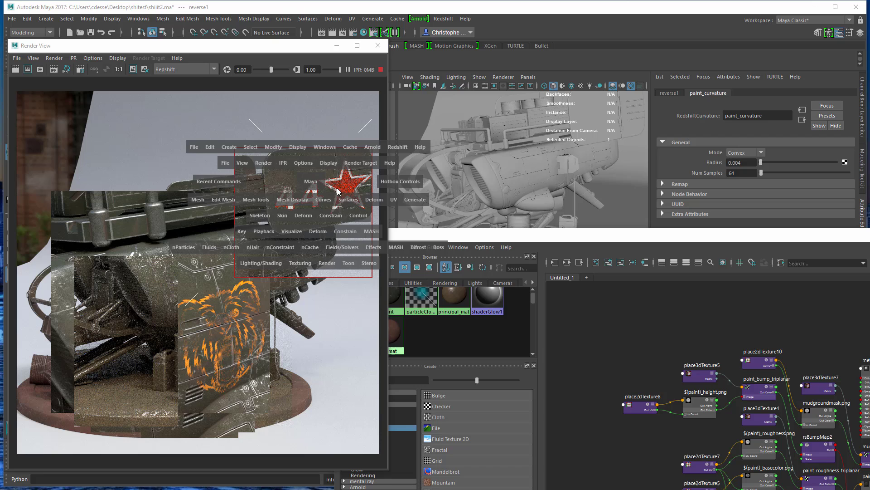
{"action": "left_click_drag", "start_coordinate": [308, 148], "coordinate": [331, 246]}
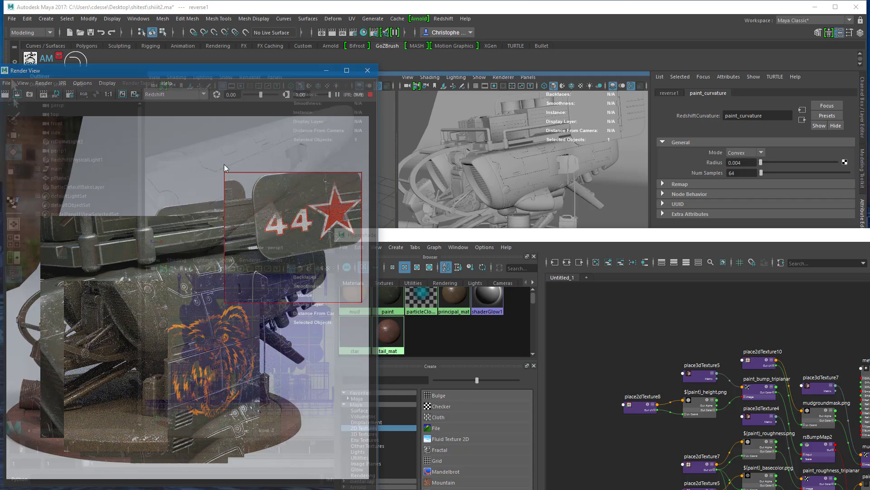
{"action": "left_click_drag", "start_coordinate": [299, 49], "coordinate": [346, 145]}
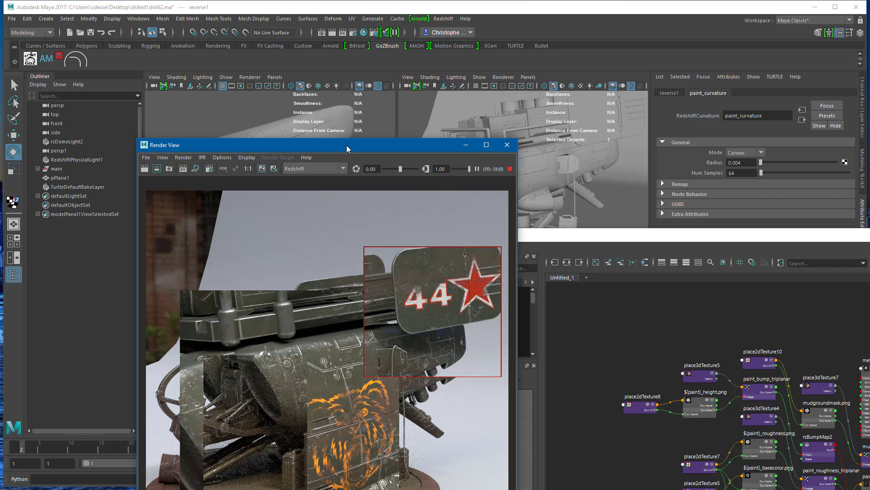
{"action": "left_click", "coordinate": [38, 168]}
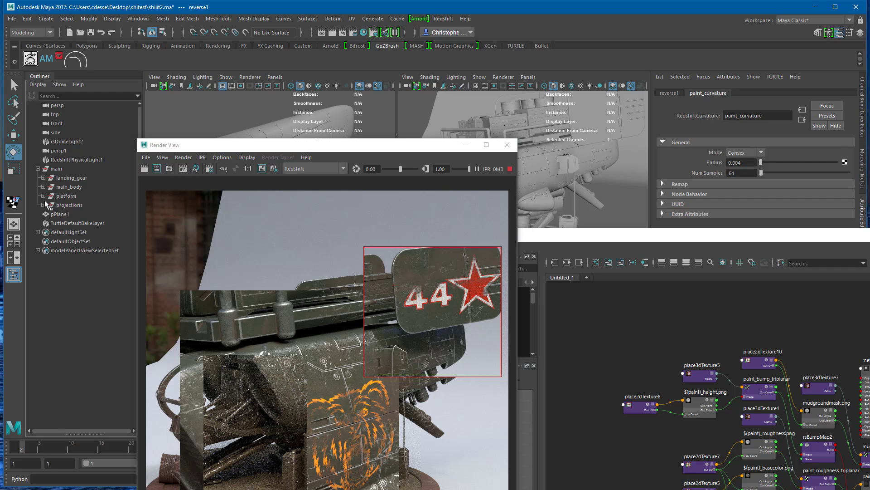
Expand the projections group and select place3dTexture14 and place3dTexture13
{"action": "left_click", "coordinate": [43, 205]}
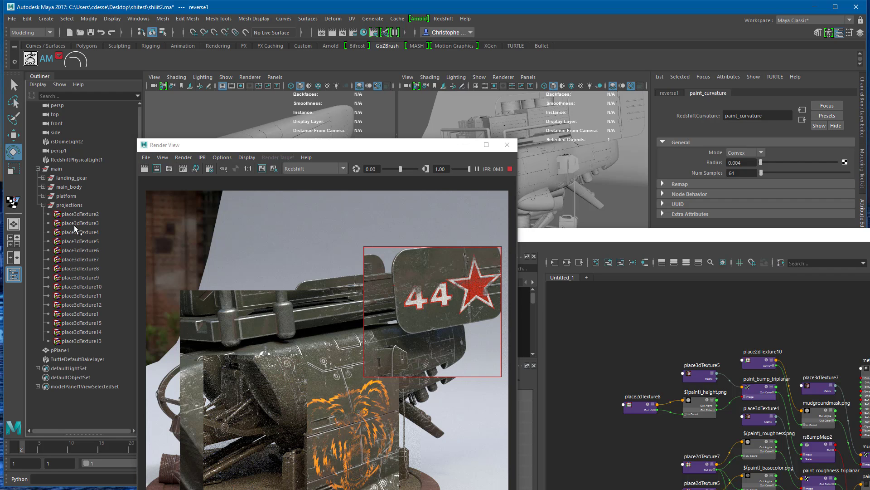
{"action": "left_click", "coordinate": [84, 332]}
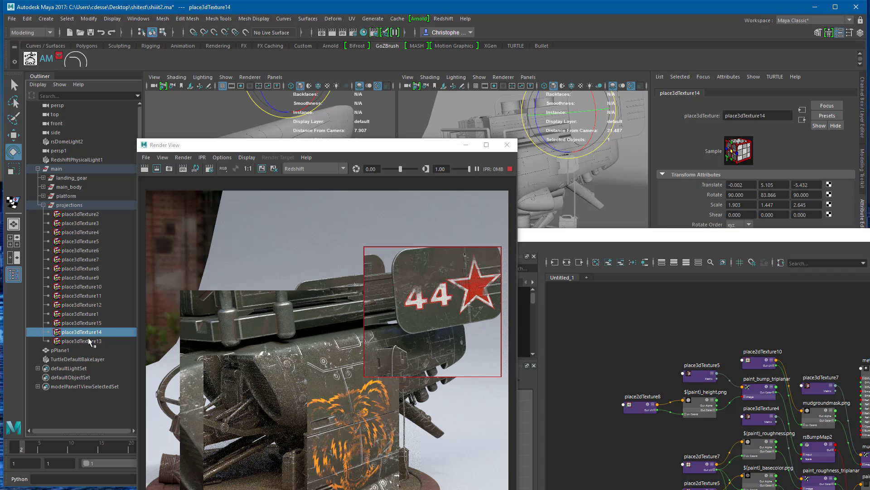
{"action": "left_click", "coordinate": [89, 341], "text": "ctrl"}
Test-move the two tail-decal projections along the fin, then undo both moves
{"action": "left_click", "coordinate": [363, 245]}
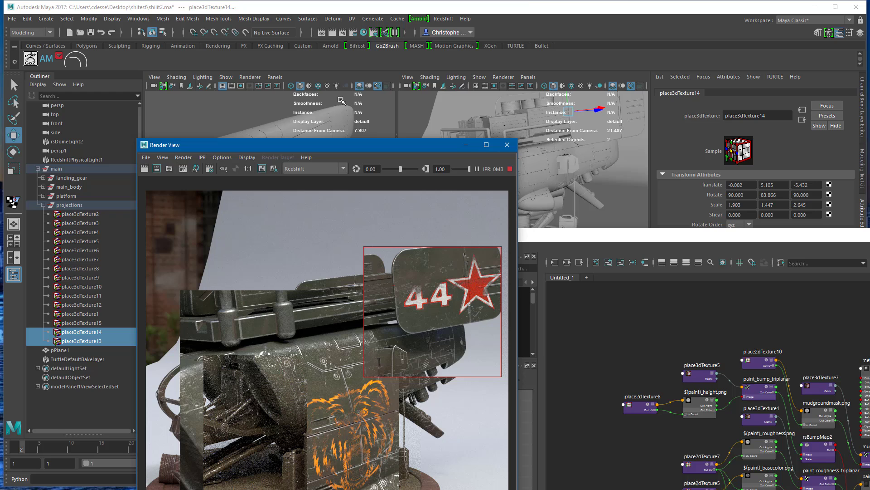
{"action": "left_click_drag", "start_coordinate": [605, 109], "coordinate": [597, 108]}
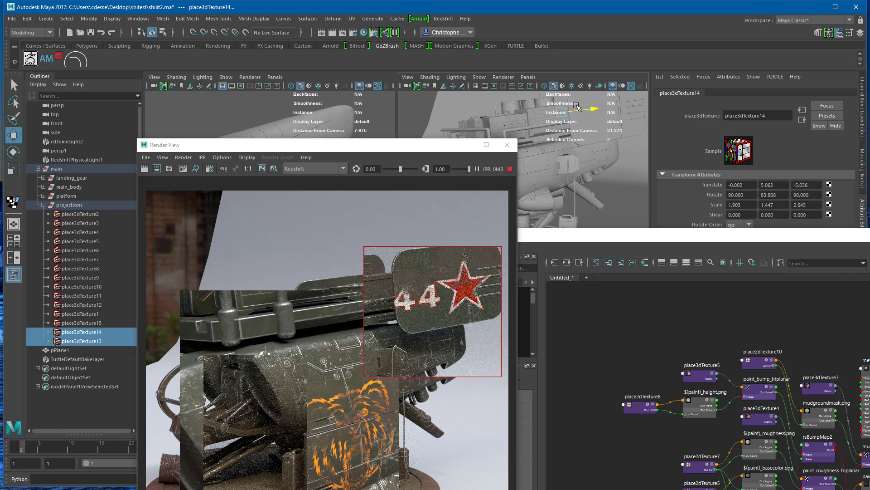
{"action": "left_click_drag", "start_coordinate": [576, 106], "coordinate": [577, 106]}
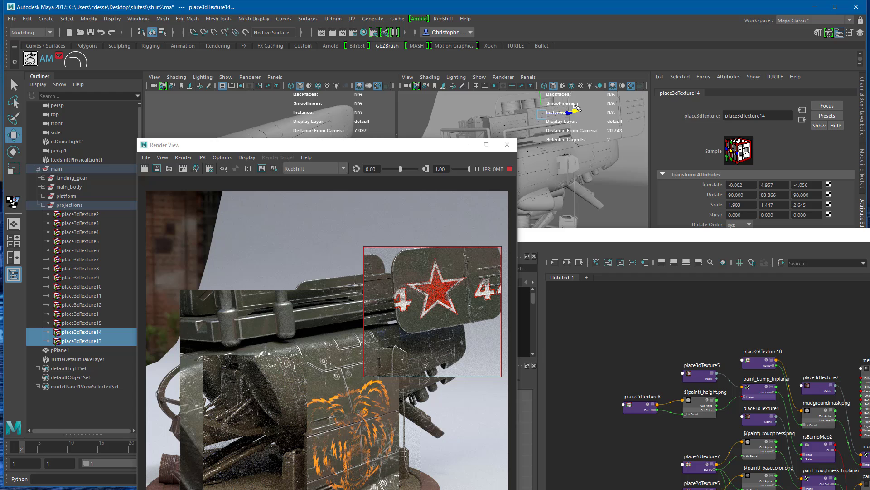
{"action": "key", "text": "ctrl+z"}
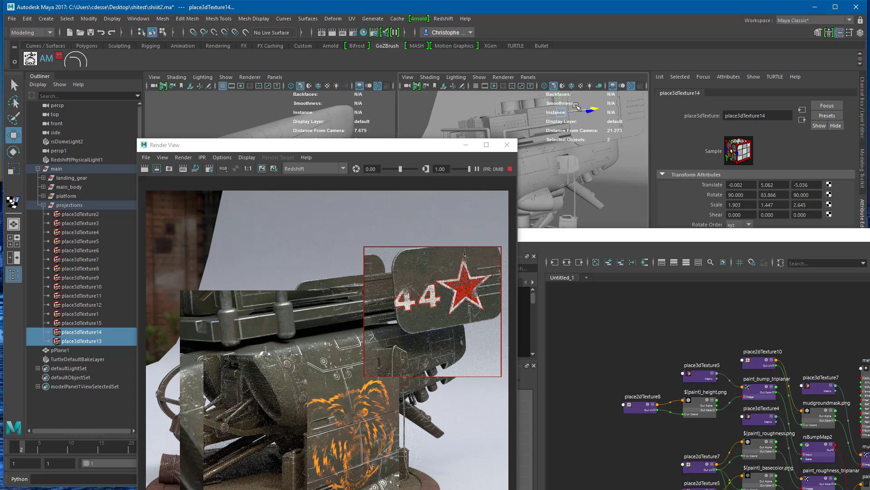
{"action": "key", "text": "ctrl+z"}
{"action": "left_click_drag", "start_coordinate": [411, 148], "coordinate": [340, 155]}
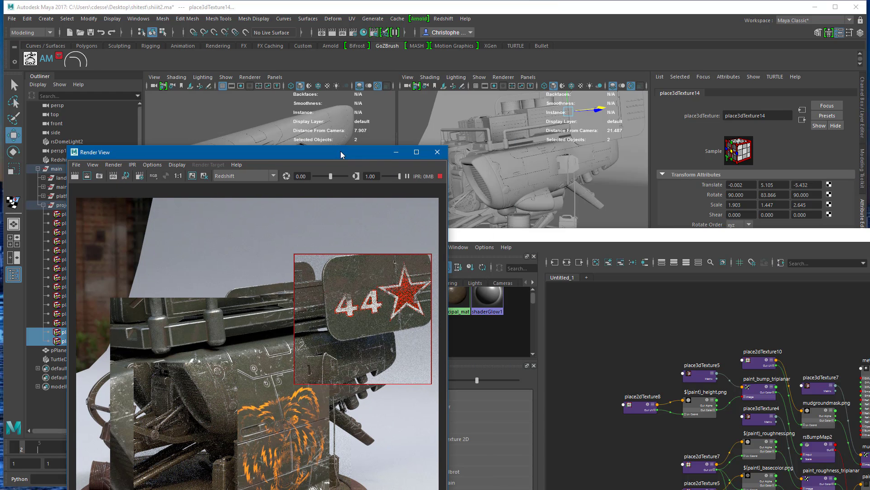
{"action": "left_click_drag", "start_coordinate": [544, 158], "coordinate": [510, 154], "text": "alt"}
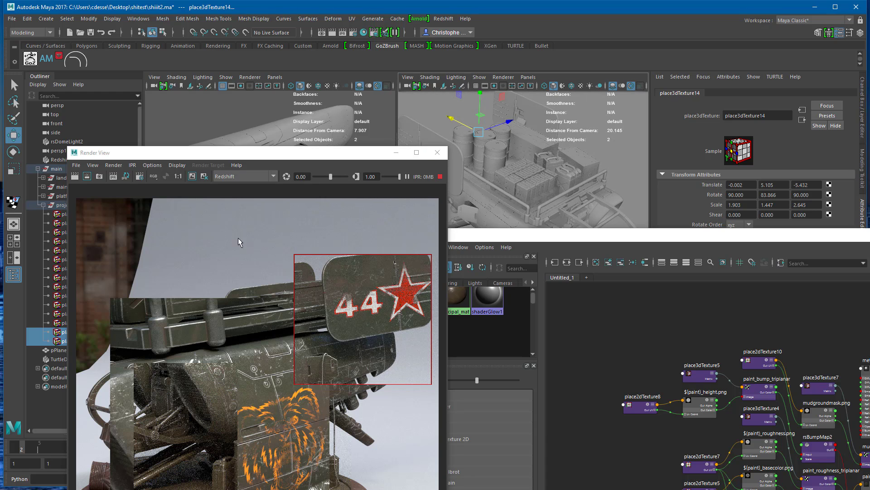
Redraw the render region over the vehicle's top and orbit the view from higher up
{"action": "left_click_drag", "start_coordinate": [225, 232], "coordinate": [438, 401]}
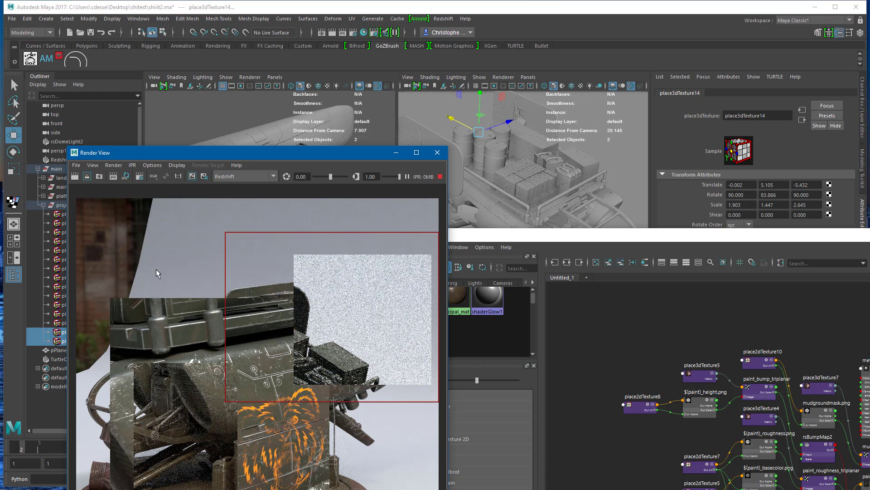
{"action": "left_click_drag", "start_coordinate": [132, 249], "coordinate": [384, 435]}
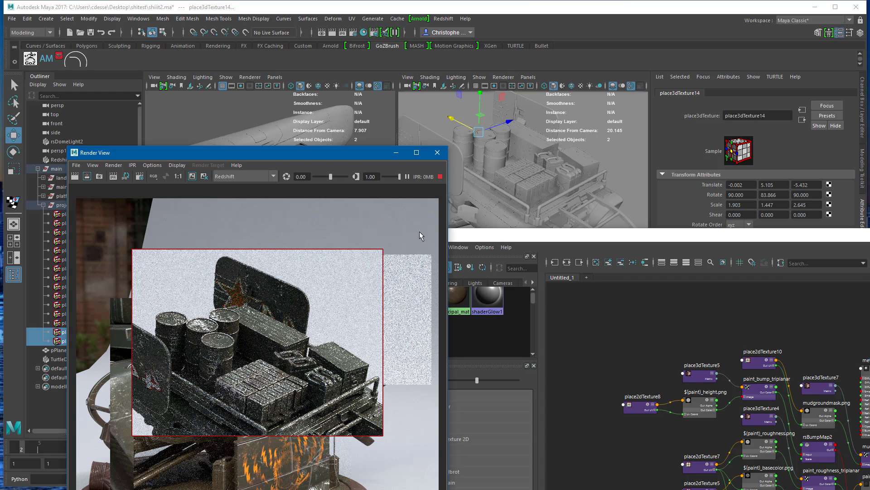
{"action": "left_click_drag", "start_coordinate": [563, 204], "coordinate": [481, 182], "text": "alt"}
{"action": "middle_click_drag", "start_coordinate": [482, 181], "coordinate": [489, 166], "text": "alt"}
{"action": "left_click", "coordinate": [549, 240]}
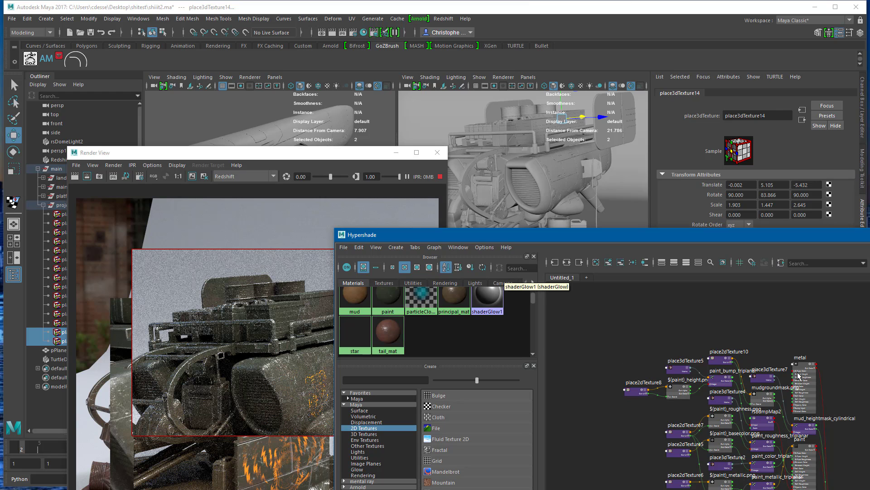
Rearrange Hypershade and Render View, orbit the persp view, and switch the IPR to full-frame rendering
{"action": "left_click_drag", "start_coordinate": [695, 237], "coordinate": [723, 118]}
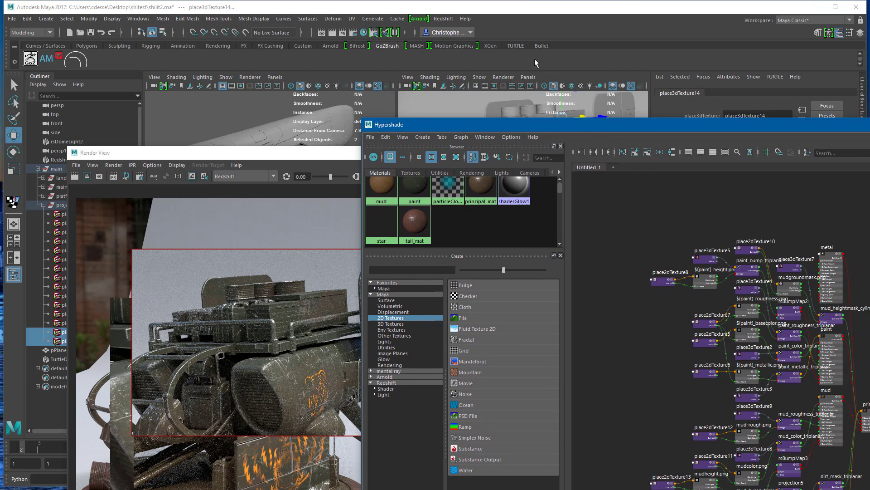
{"action": "left_click_drag", "start_coordinate": [290, 153], "coordinate": [258, 91]}
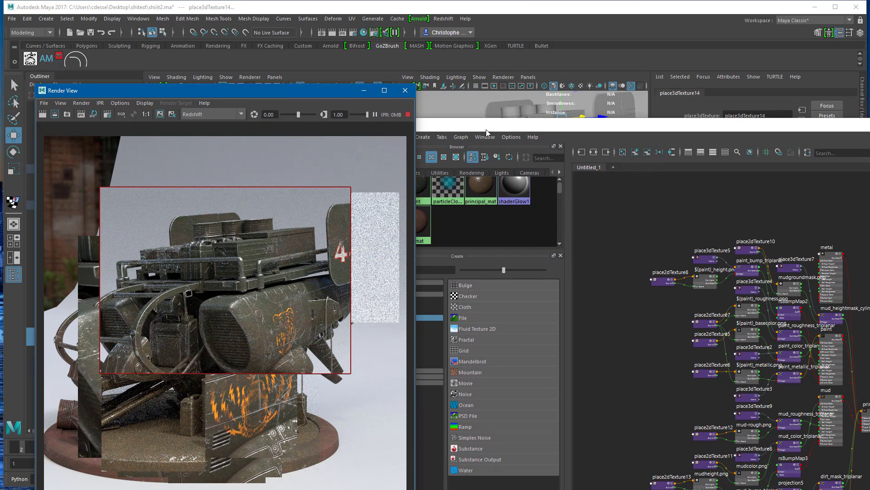
{"action": "left_click_drag", "start_coordinate": [486, 130], "coordinate": [538, 342]}
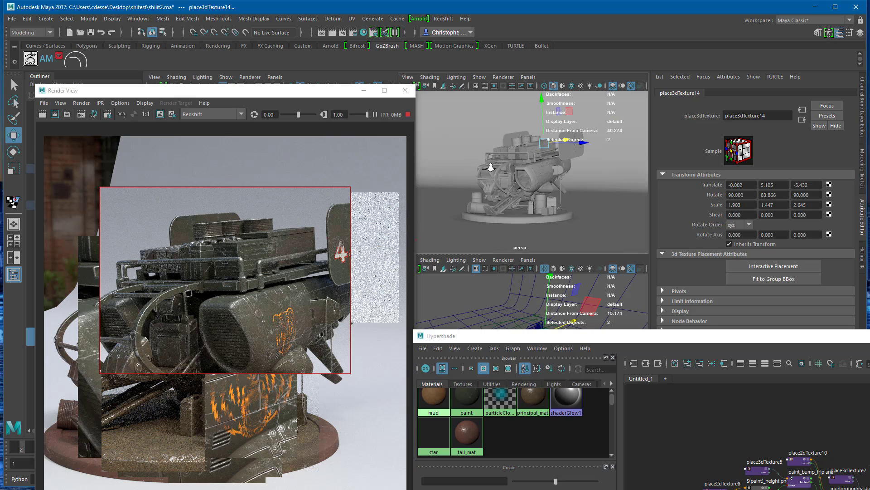
{"action": "left_click_drag", "start_coordinate": [490, 168], "coordinate": [507, 189], "text": "alt"}
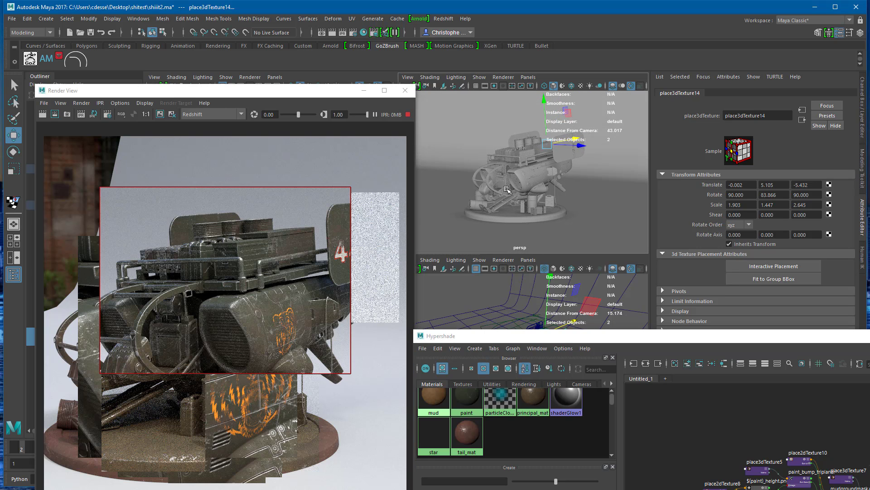
{"action": "left_click", "coordinate": [57, 151]}
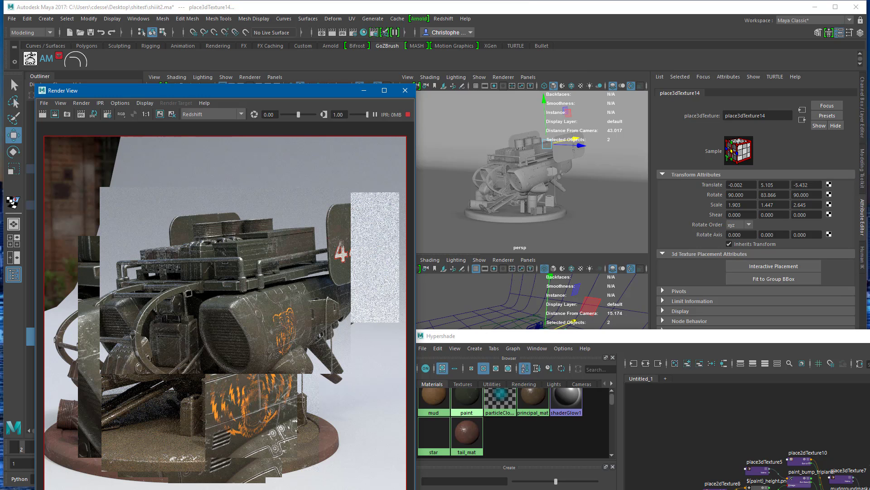
In Substance Designer, set the Dirt Gradient node's Random Seed to 4
{"action": "key", "text": "alt+Tab"}
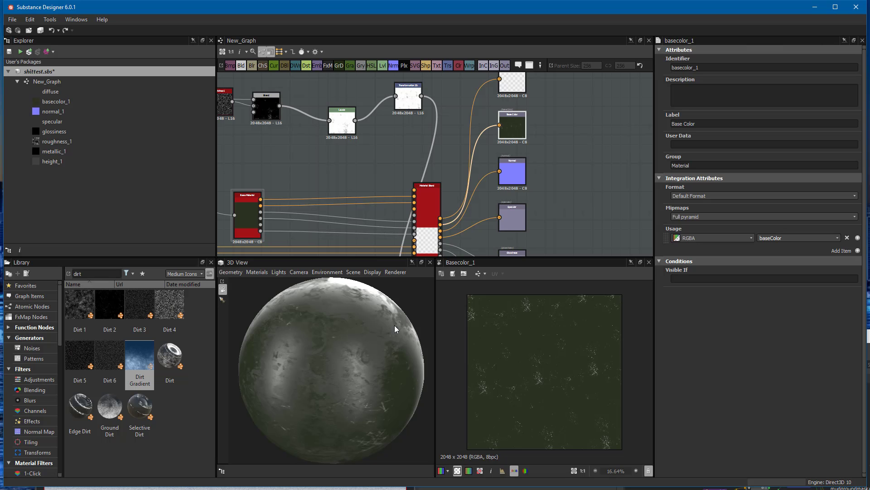
{"action": "middle_click_drag", "start_coordinate": [336, 159], "coordinate": [578, 151]}
{"action": "double_click", "coordinate": [311, 105]}
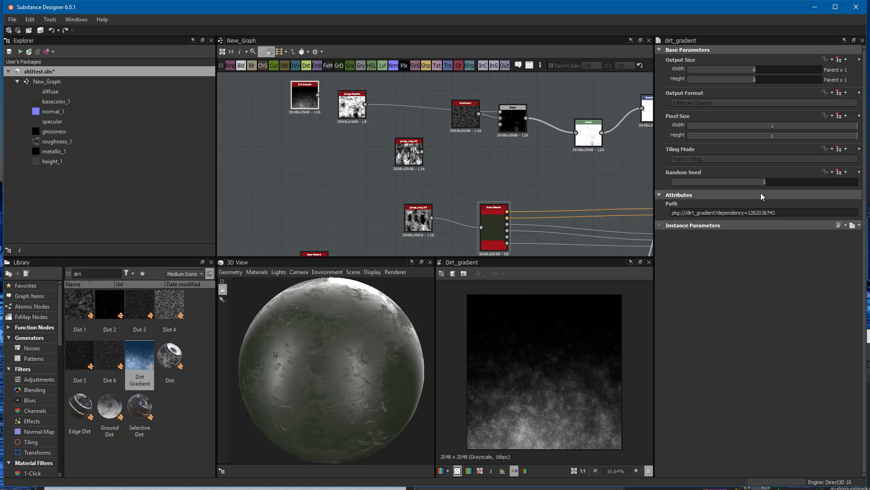
{"action": "mouse_move", "coordinate": [767, 182]}
{"action": "left_mouse_down"}
{"action": "mouse_move", "coordinate": [800, 181]}
{"action": "mouse_move", "coordinate": [743, 194]}
{"action": "mouse_move", "coordinate": [765, 194]}
{"action": "left_mouse_up"}
Back in Maya, dolly the perspective view closer to the '44' mech
{"action": "key", "text": "alt+Tab"}
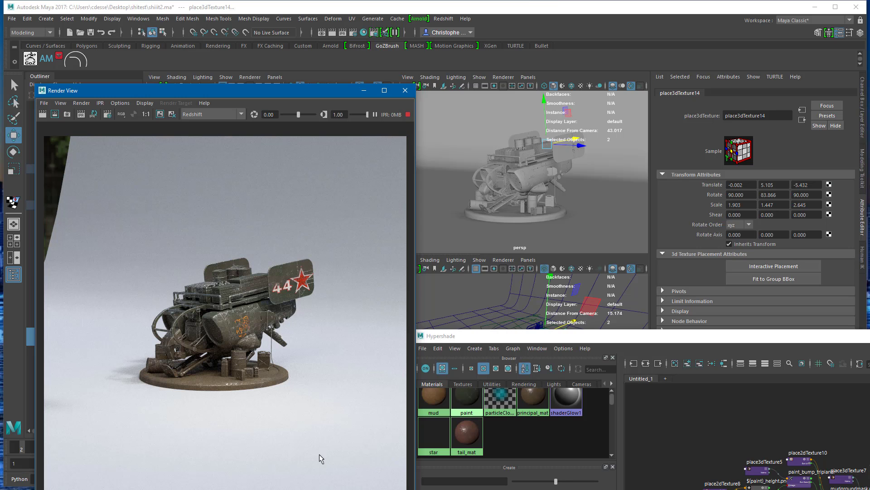
{"action": "middle_click", "coordinate": [533, 200]}
{"action": "scroll", "coordinate": [586, 189], "scroll_direction": "up", "scroll_amount": 3}
{"action": "right_click_drag", "start_coordinate": [586, 189], "coordinate": [614, 182], "text": "alt"}
Change the mud material's mud_color_triplanar Color Offset to a redder brown
{"action": "left_click", "coordinate": [445, 393]}
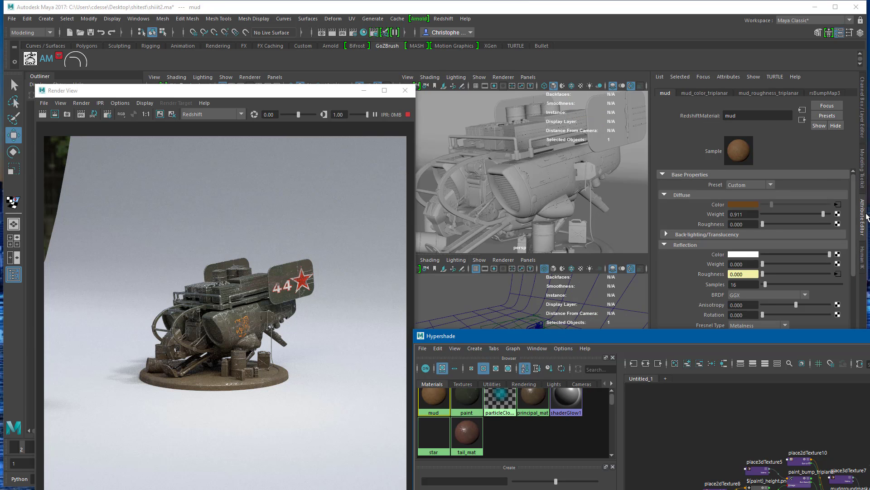
{"action": "left_click", "coordinate": [837, 206]}
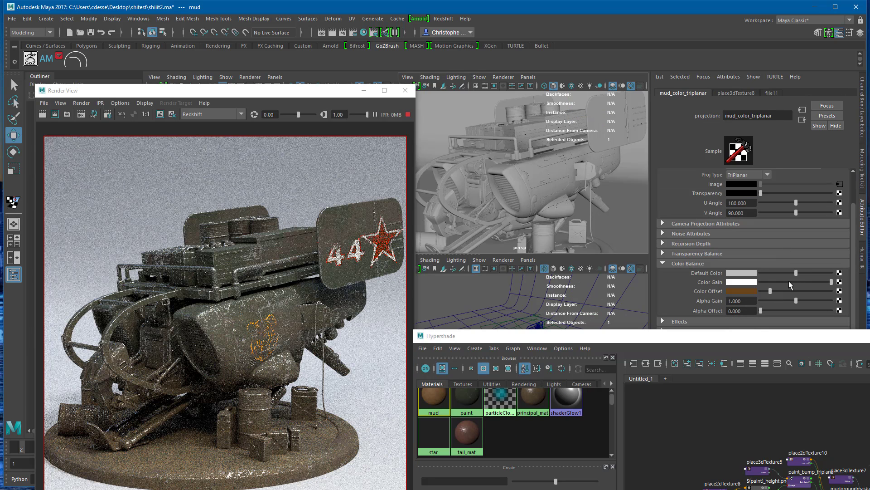
{"action": "left_click", "coordinate": [753, 292]}
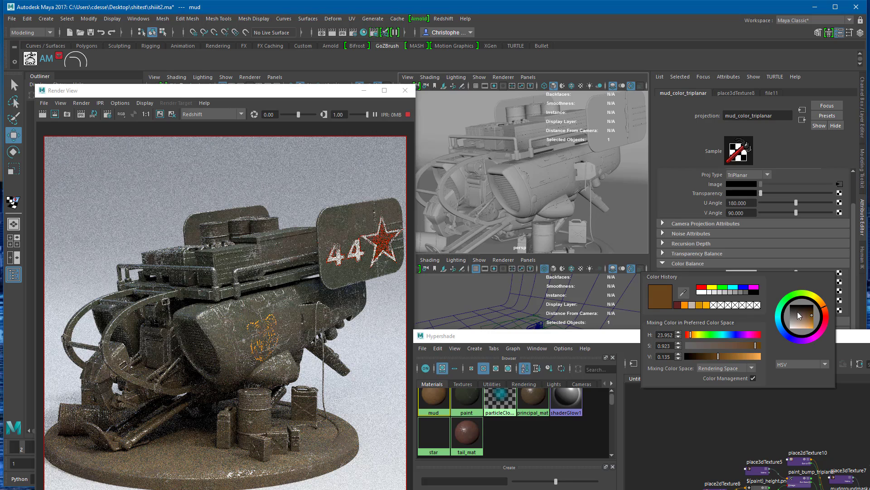
{"action": "left_click", "coordinate": [826, 313]}
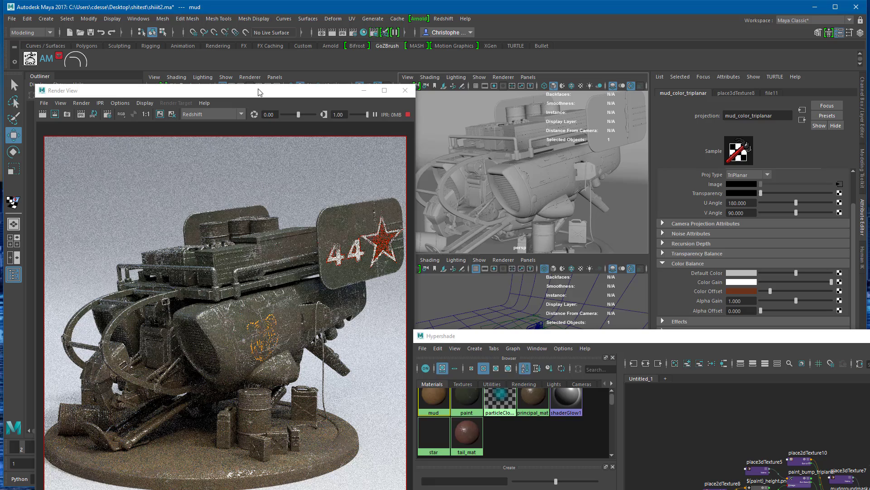
{"action": "left_click_drag", "start_coordinate": [260, 92], "coordinate": [353, 54]}
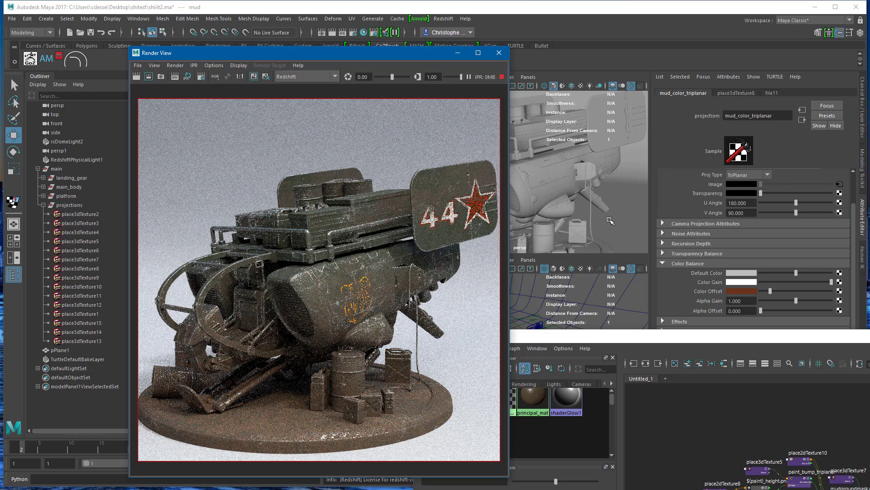
Move the Hypershade window aside and select the place3dTexture7 projection box
{"action": "left_click_drag", "start_coordinate": [704, 336], "coordinate": [336, 488]}
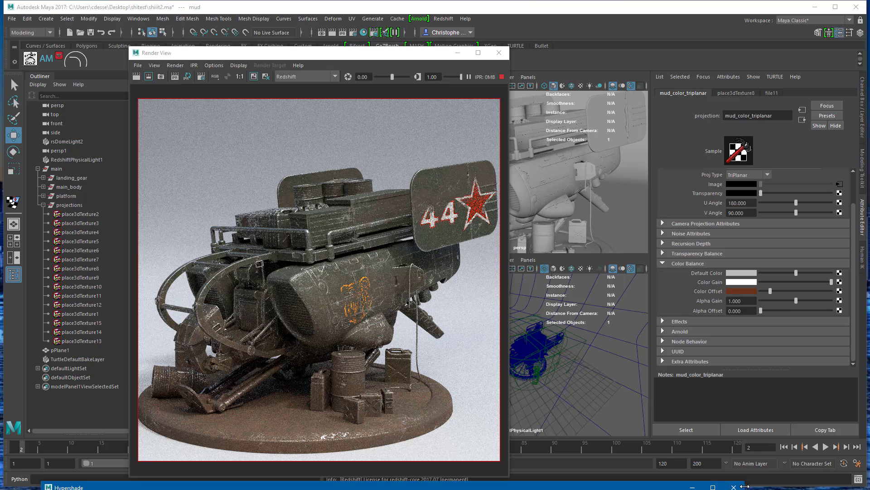
{"action": "left_click", "coordinate": [560, 407]}
{"action": "left_click", "coordinate": [531, 385]}
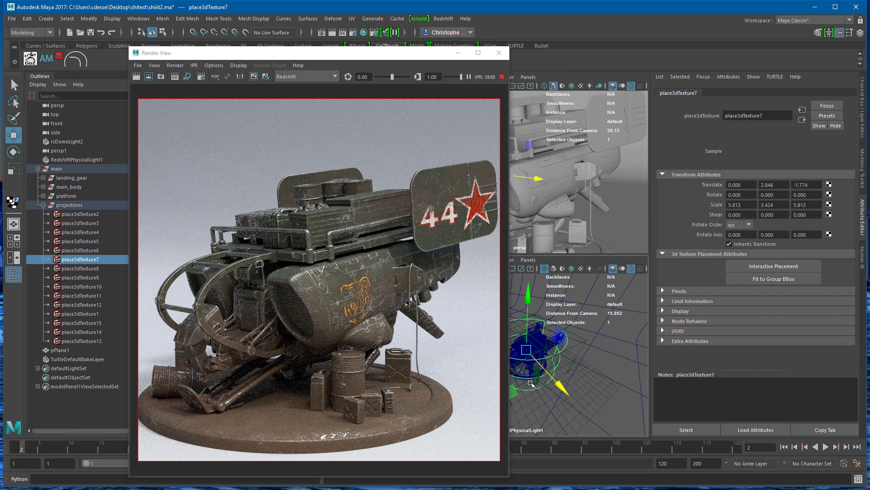
Raise the projection box along Y, then lower it to Translate Y 0.644
{"action": "left_click", "coordinate": [528, 296]}
{"action": "left_click_drag", "start_coordinate": [529, 295], "coordinate": [529, 276]}
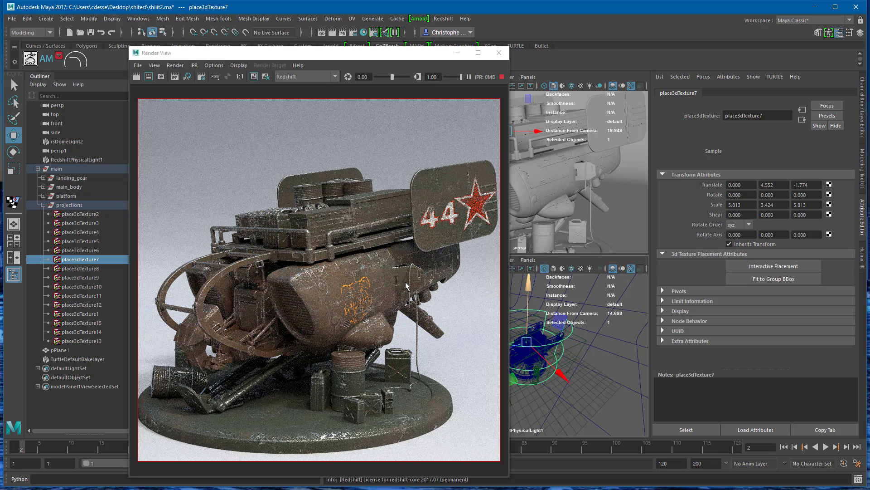
{"action": "key", "text": "r"}
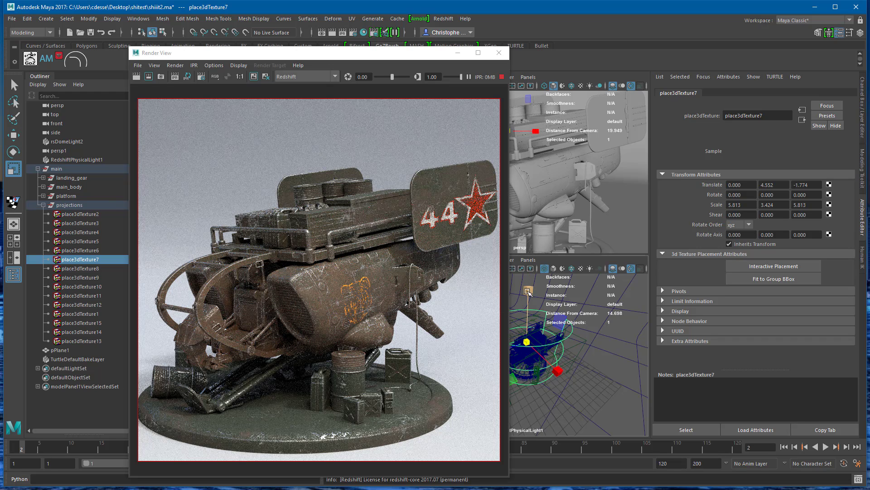
{"action": "key", "text": "w"}
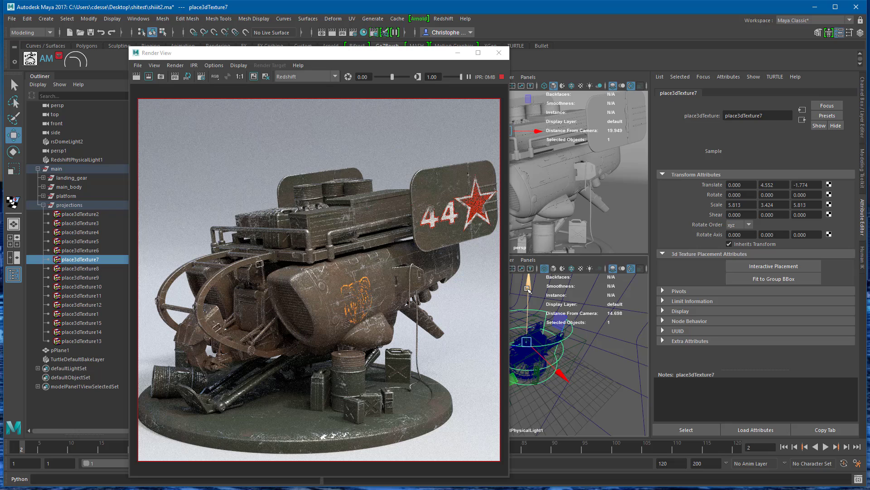
{"action": "left_click_drag", "start_coordinate": [528, 310], "coordinate": [527, 328]}
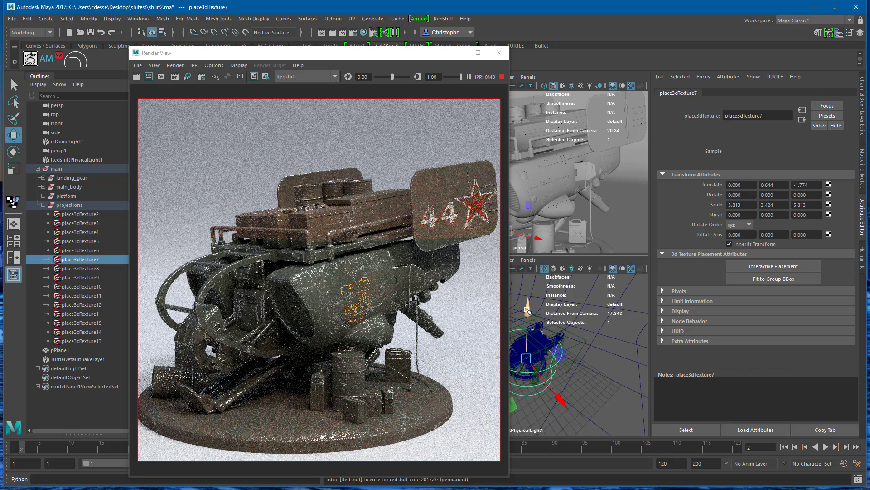
Lower the projection to Translate Y -0.525 and refit it to the model's bounding box
{"action": "left_click_drag", "start_coordinate": [526, 310], "coordinate": [526, 315]}
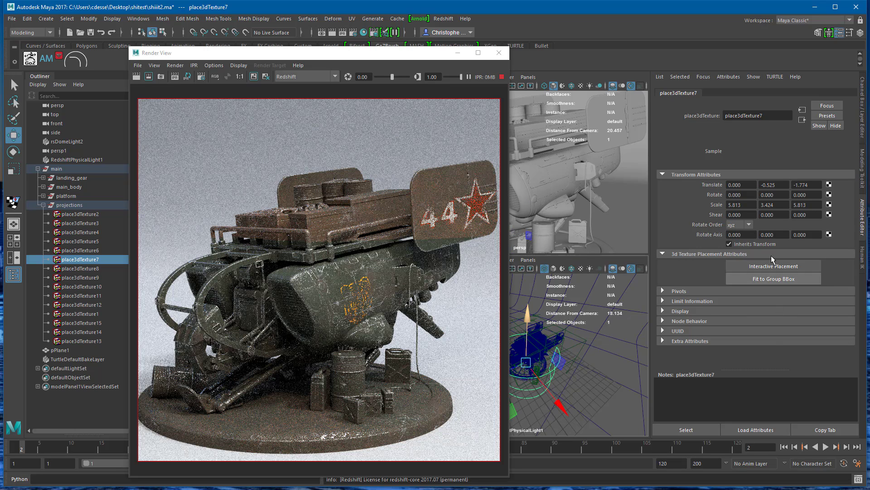
{"action": "left_click", "coordinate": [765, 280]}
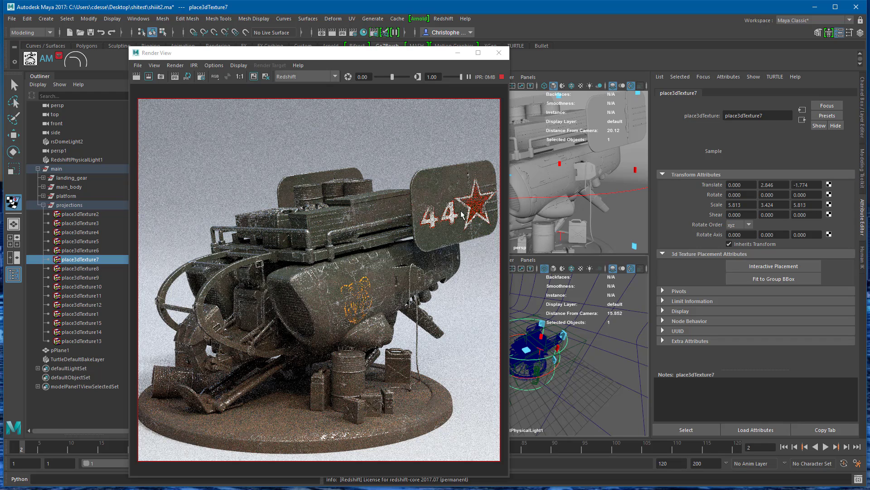
{"action": "left_click", "coordinate": [557, 345]}
{"action": "left_click", "coordinate": [539, 350]}
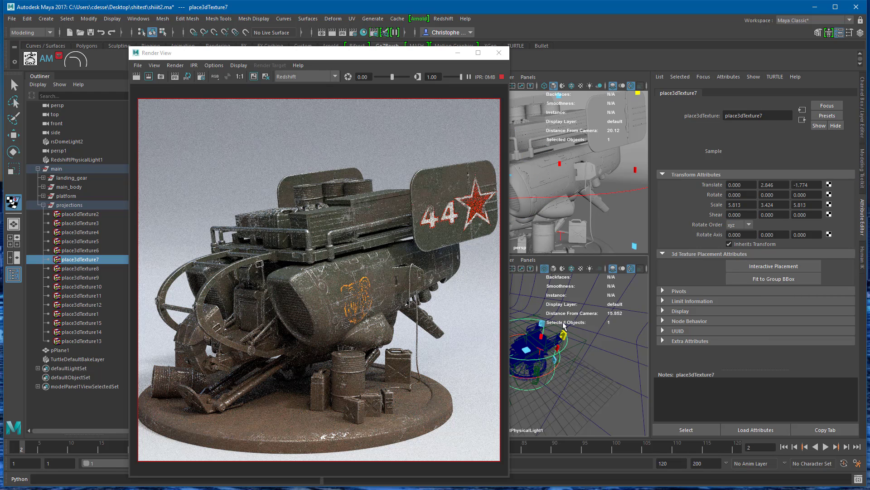
Stretch the projection taller in Y and lower it to about Translate Y -0.120
{"action": "left_click_drag", "start_coordinate": [561, 336], "coordinate": [550, 362]}
{"action": "left_click_drag", "start_coordinate": [603, 360], "coordinate": [564, 360], "text": "alt"}
{"action": "middle_click_drag", "start_coordinate": [564, 360], "coordinate": [606, 357], "text": "alt"}
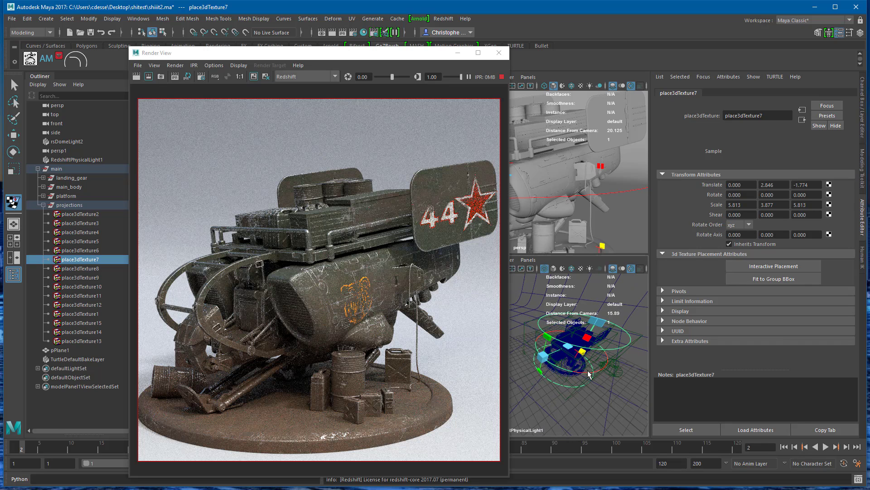
{"action": "mouse_move", "coordinate": [539, 370]}
{"action": "left_mouse_down"}
{"action": "mouse_move", "coordinate": [535, 412]}
{"action": "mouse_move", "coordinate": [534, 382]}
{"action": "left_mouse_up"}
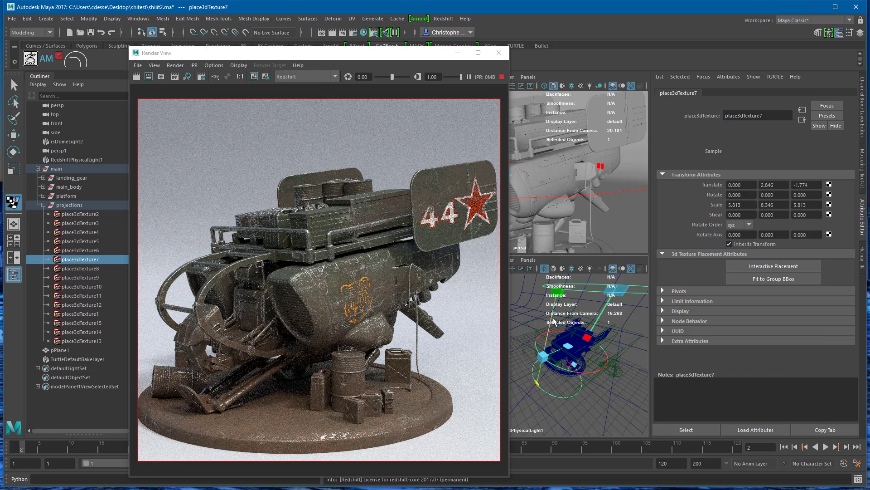
{"action": "key", "text": "w"}
{"action": "left_click_drag", "start_coordinate": [596, 290], "coordinate": [585, 316]}
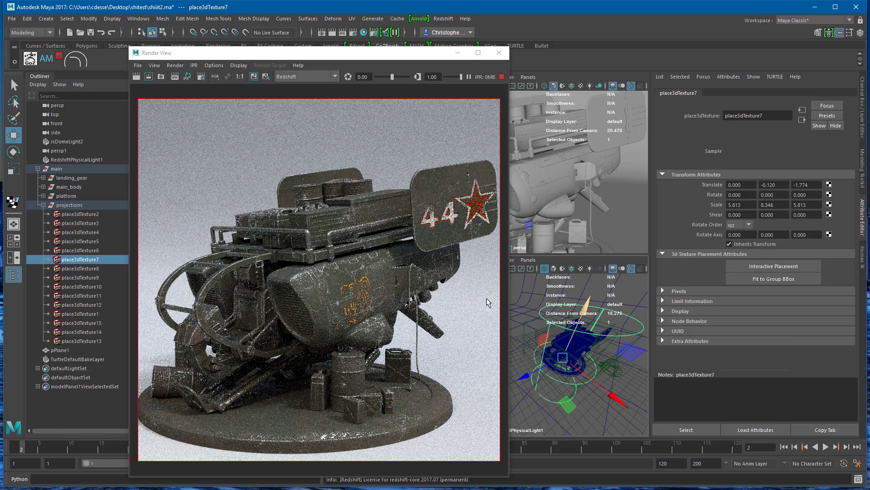
Raise the place3dTexture7 projection to Translate Y 2.335
{"action": "left_click_drag", "start_coordinate": [585, 309], "coordinate": [598, 284]}
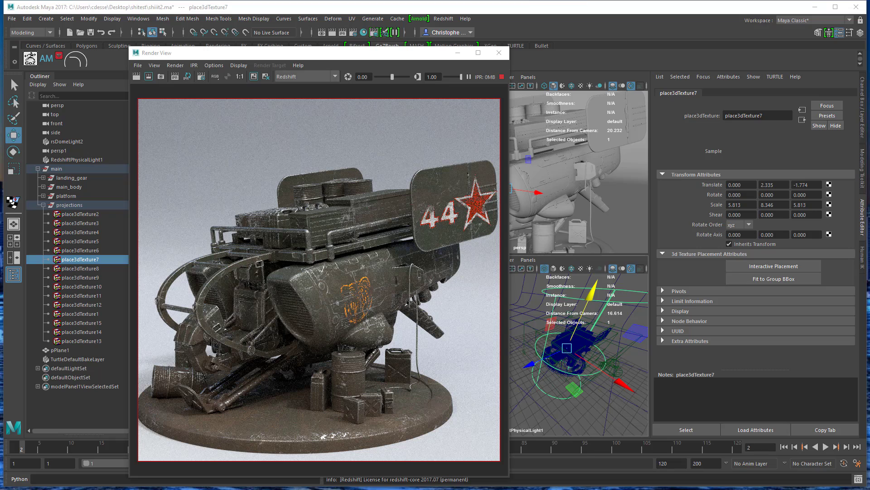
Bring the browser with the Gumroad store page onto this screen
{"action": "left_click_drag", "start_coordinate": [869, 109], "coordinate": [224, 27]}
Browse the Gumroad product grid, then move the browser off screen to reveal Maya's render
{"action": "scroll", "coordinate": [379, 378], "scroll_direction": "down", "scroll_amount": 8}
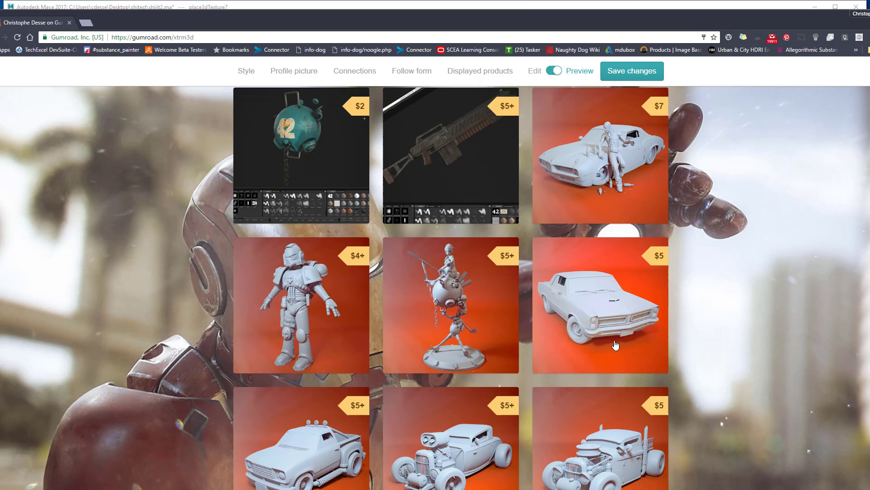
{"action": "scroll", "coordinate": [613, 339], "scroll_direction": "down", "scroll_amount": 5}
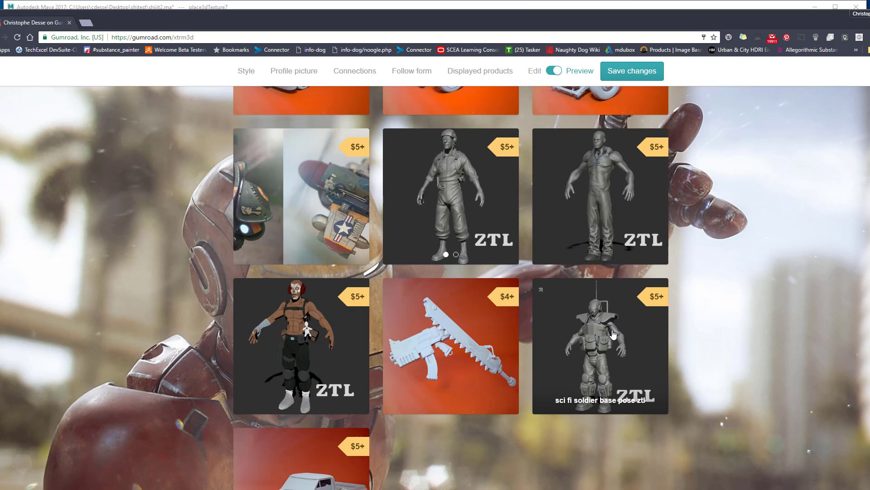
{"action": "scroll", "coordinate": [610, 338], "scroll_direction": "up", "scroll_amount": 12}
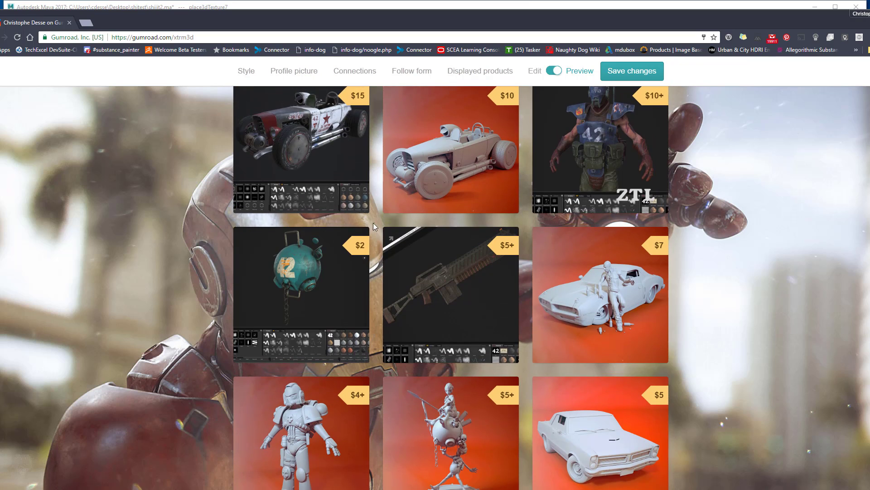
{"action": "scroll", "coordinate": [335, 319], "scroll_direction": "up", "scroll_amount": 1}
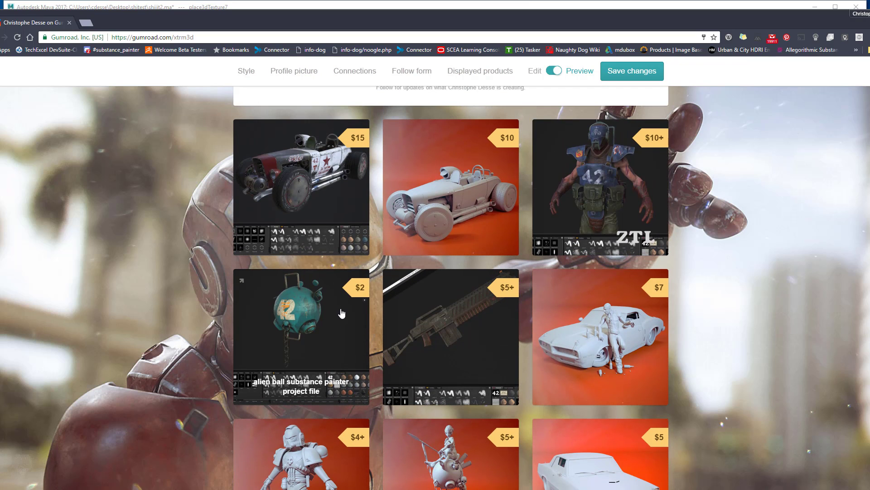
{"action": "left_click_drag", "start_coordinate": [688, 21], "coordinate": [290, 489]}
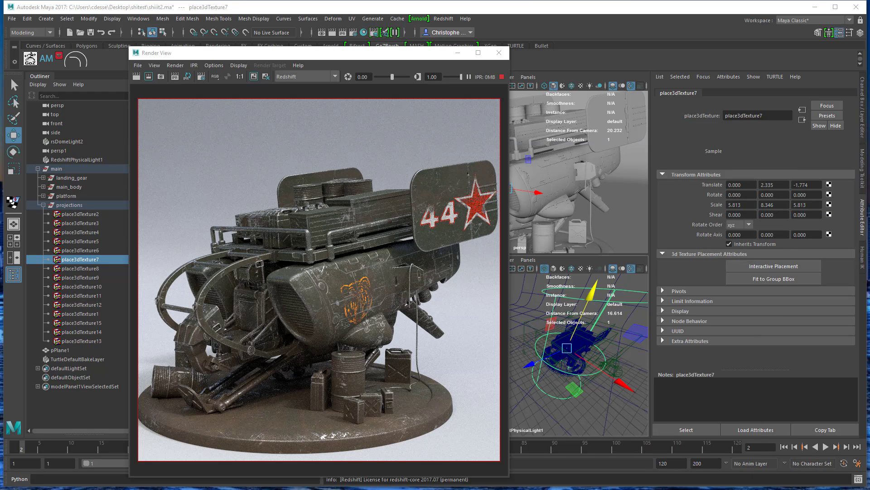